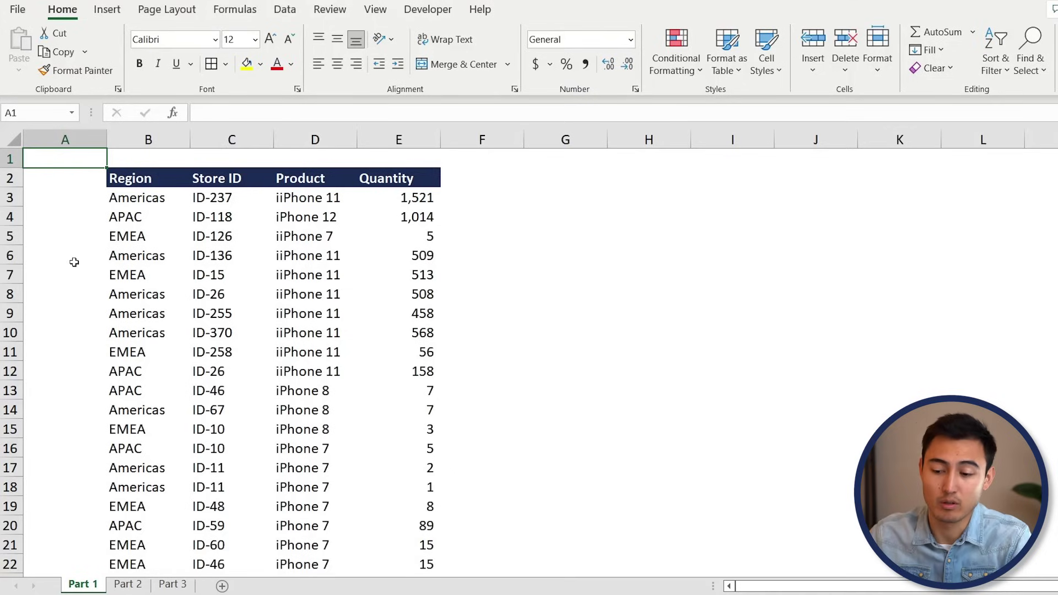
Remove the extra "i" from the first product entry in D3 so that it reads iPhone 11
key(Right)
key(Right)
key(Right)
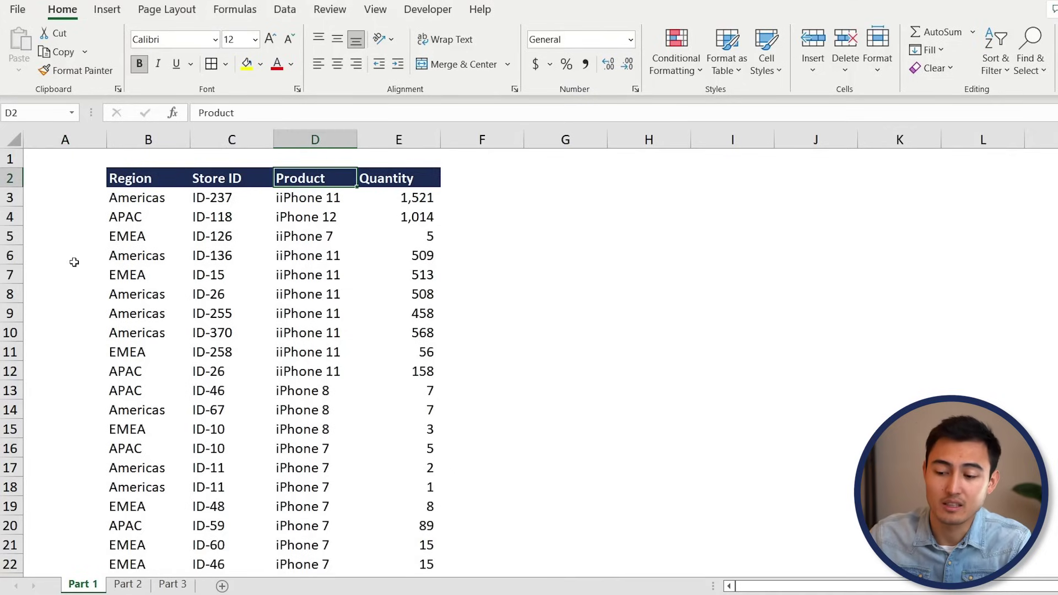
key(Right)
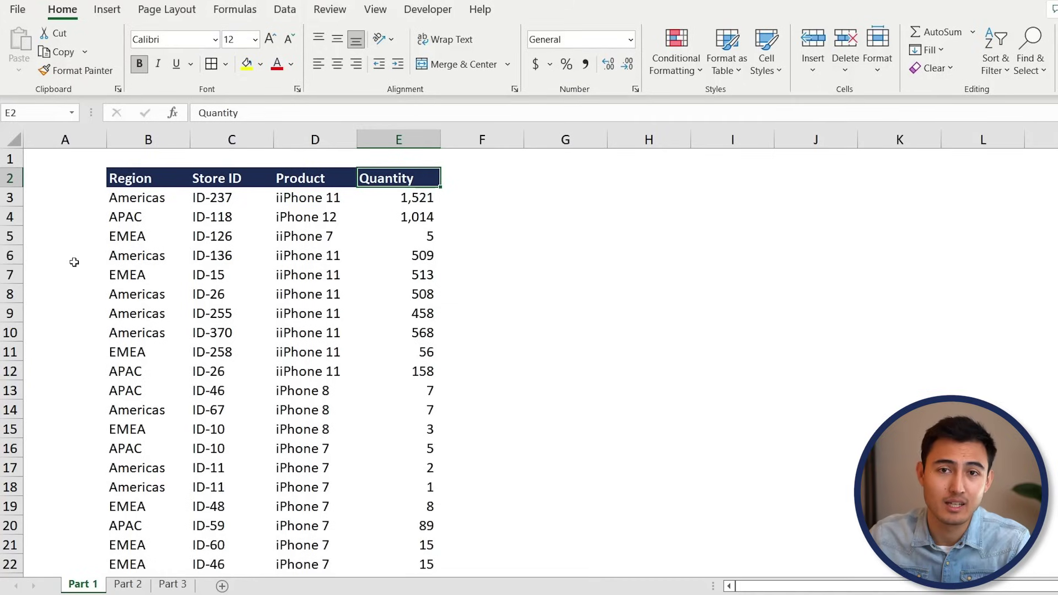
key(Left)
key(Down)
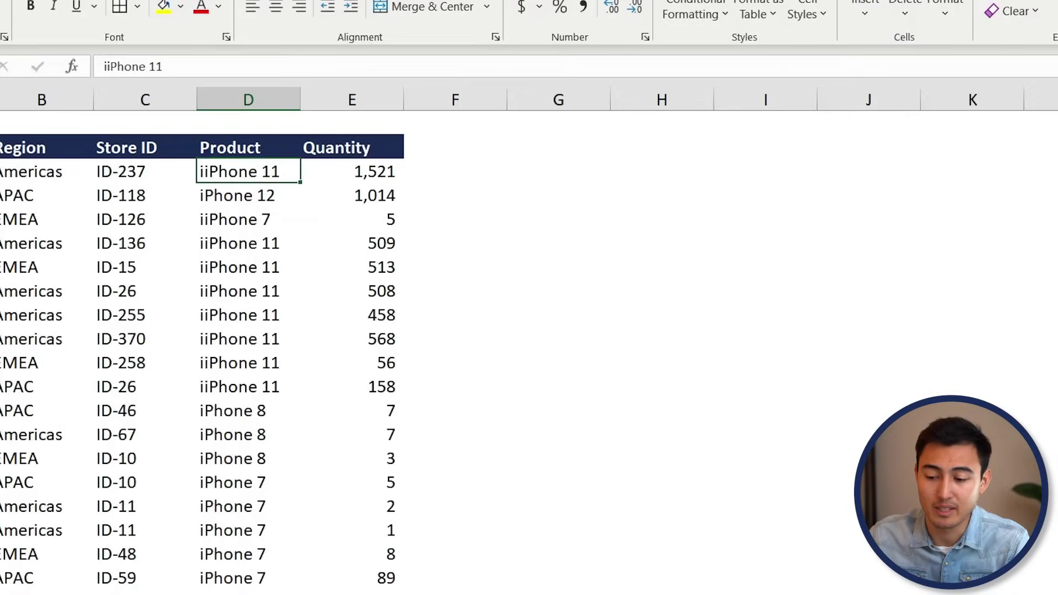
key(Down)
key(Up)
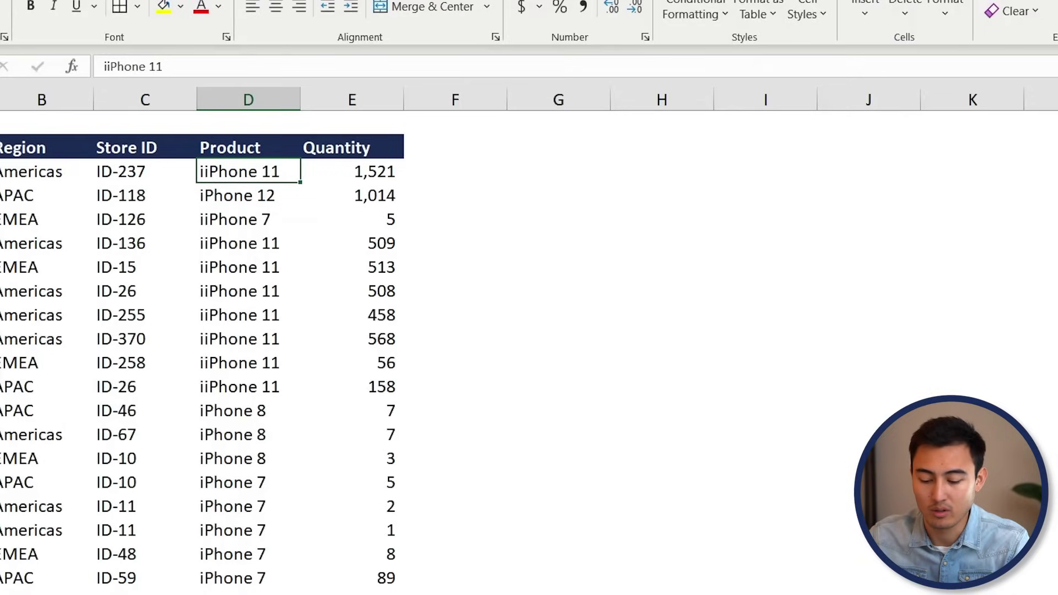
key(Left)
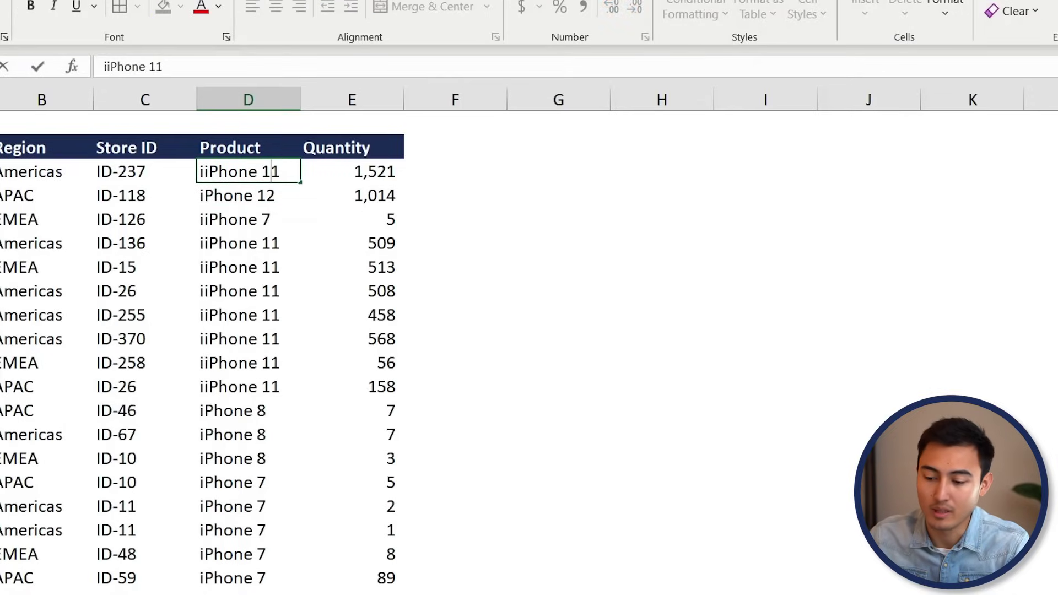
key(Delete)
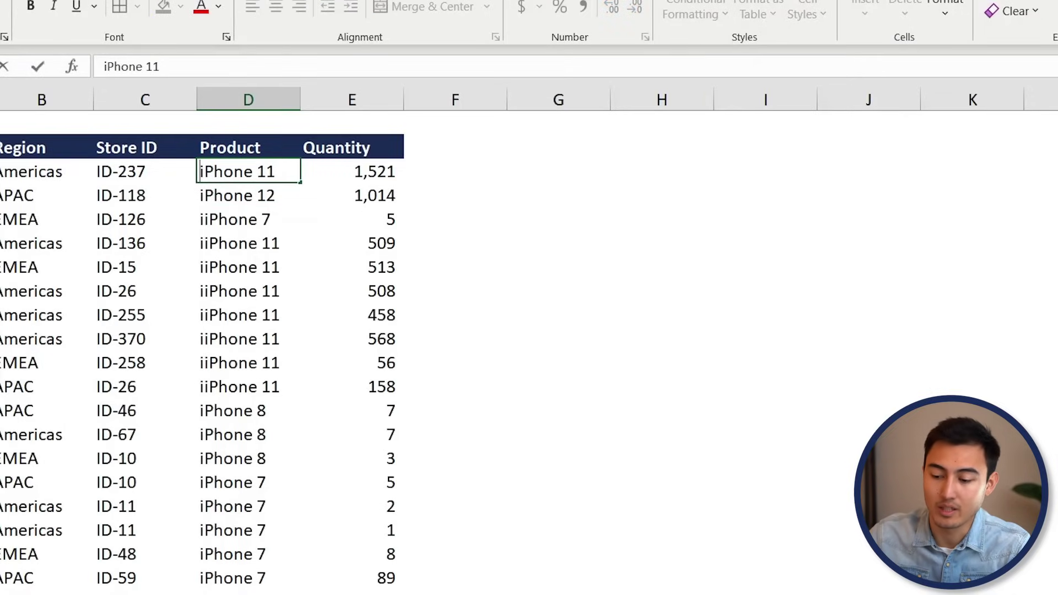
key(Return)
Replace every "iiphone" with "iphone" in the Product entries D3:D36 and close the Find and Replace dialog
key(Down)
key(Up)
key(Up)
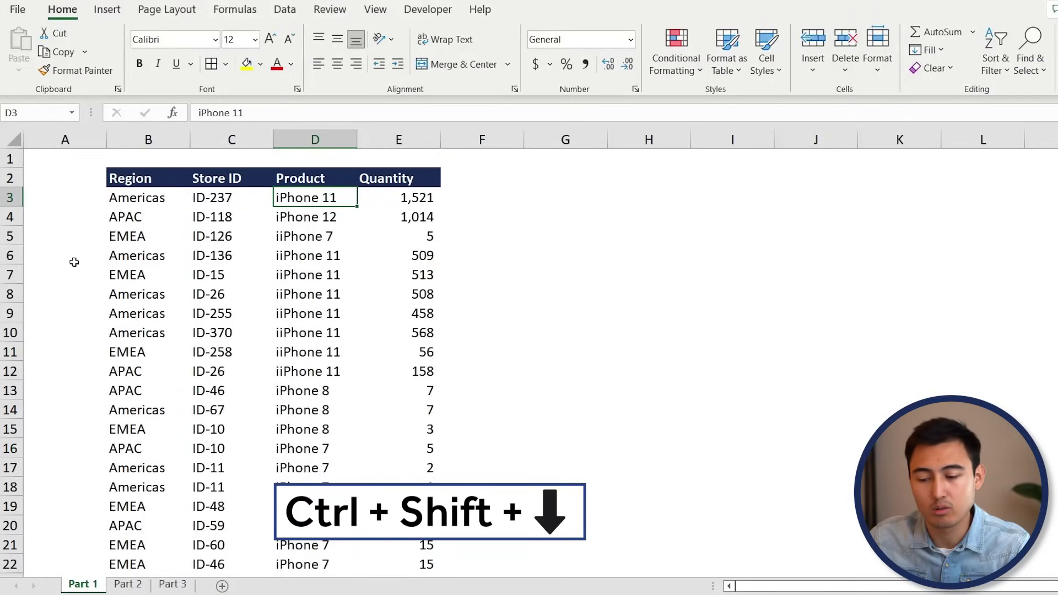
key(ctrl+shift+Down)
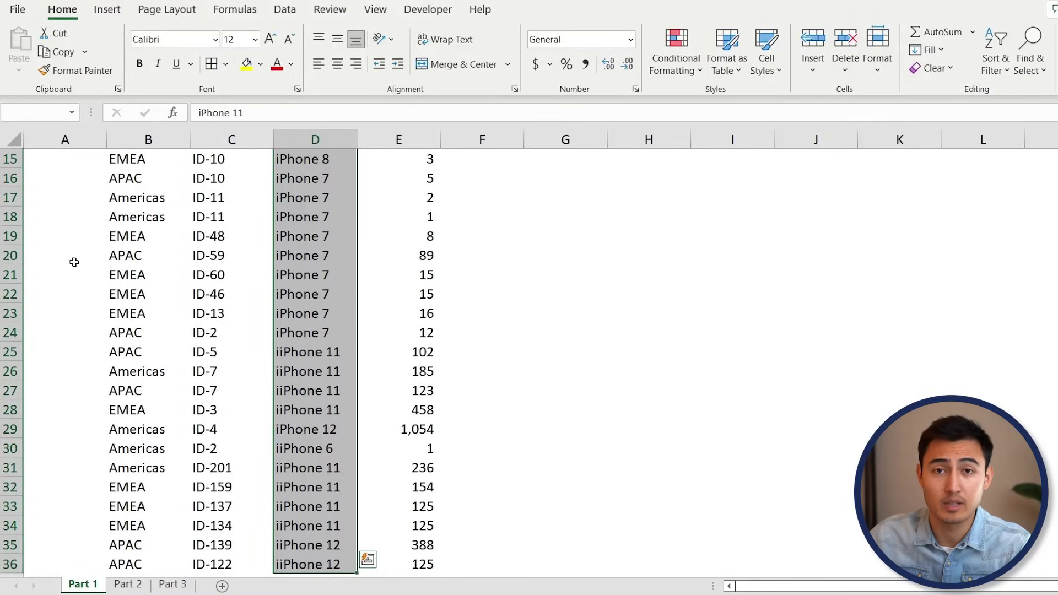
key(ctrl+h)
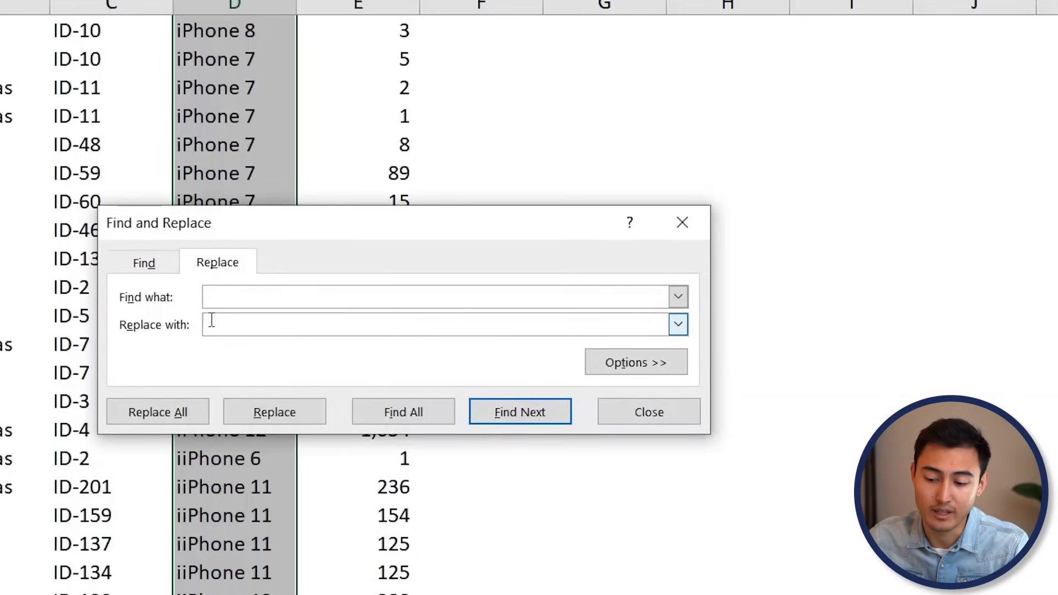
text(iiphone)
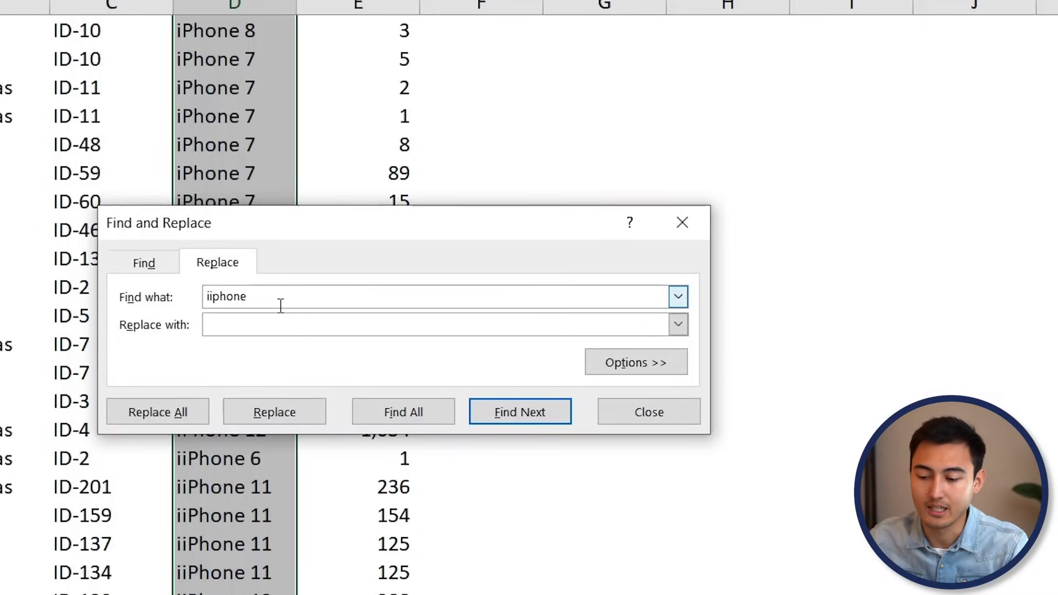
key(Tab)
text(iphone)
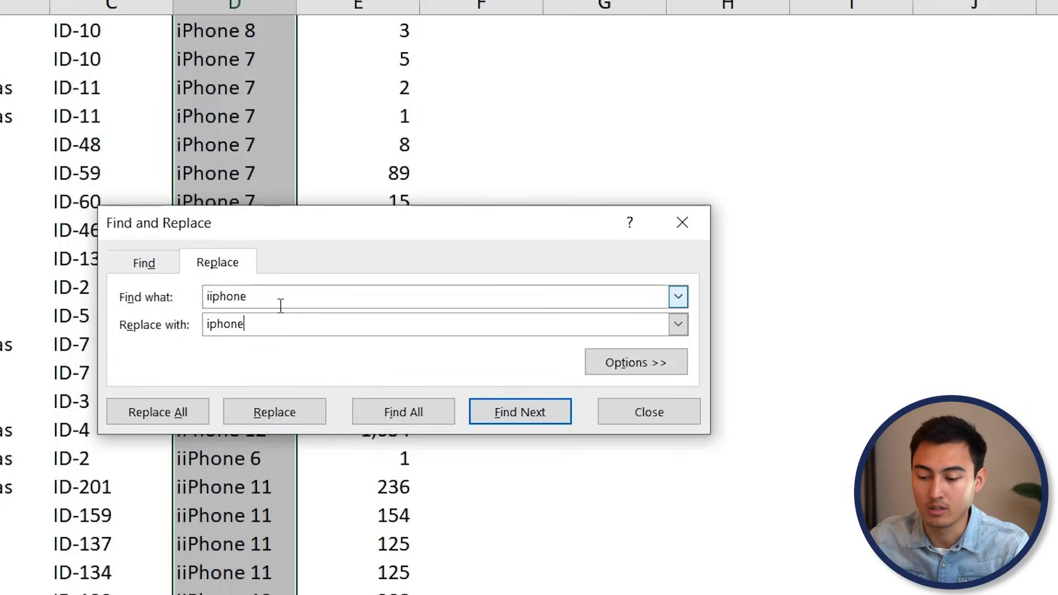
click(154, 415)
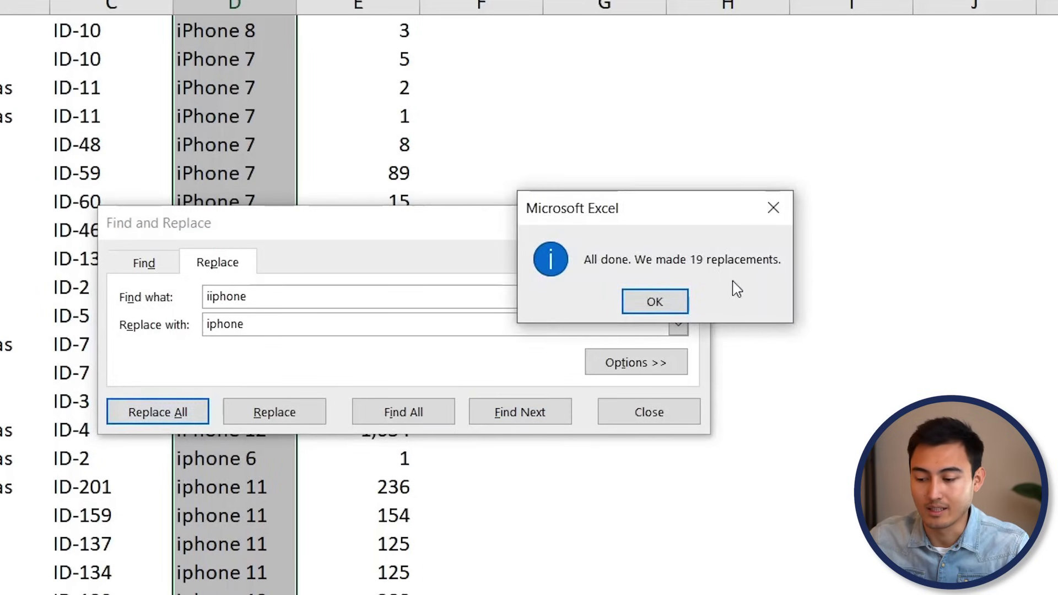
click(655, 301)
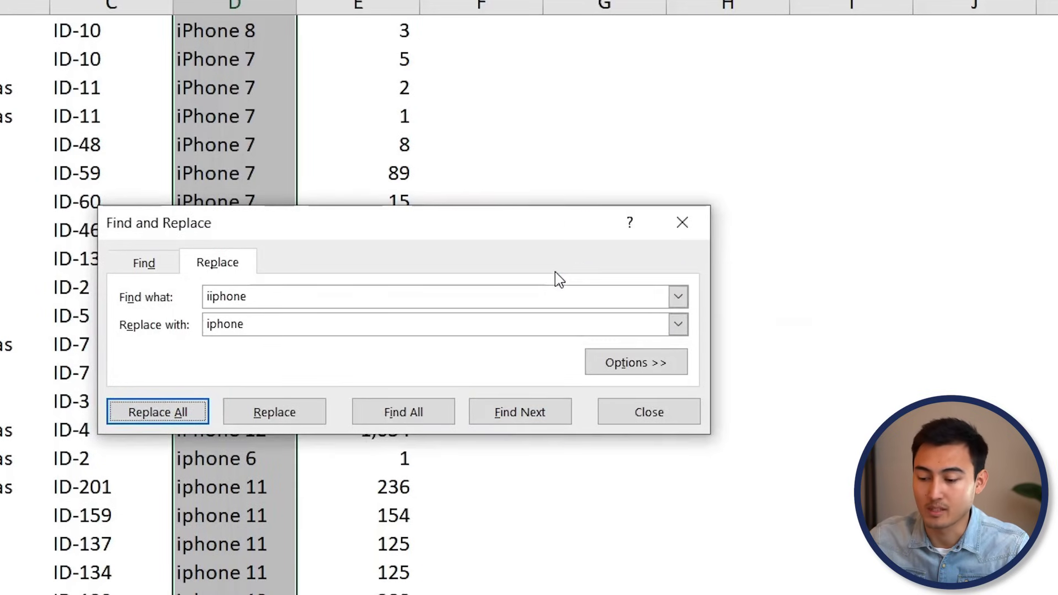
click(637, 412)
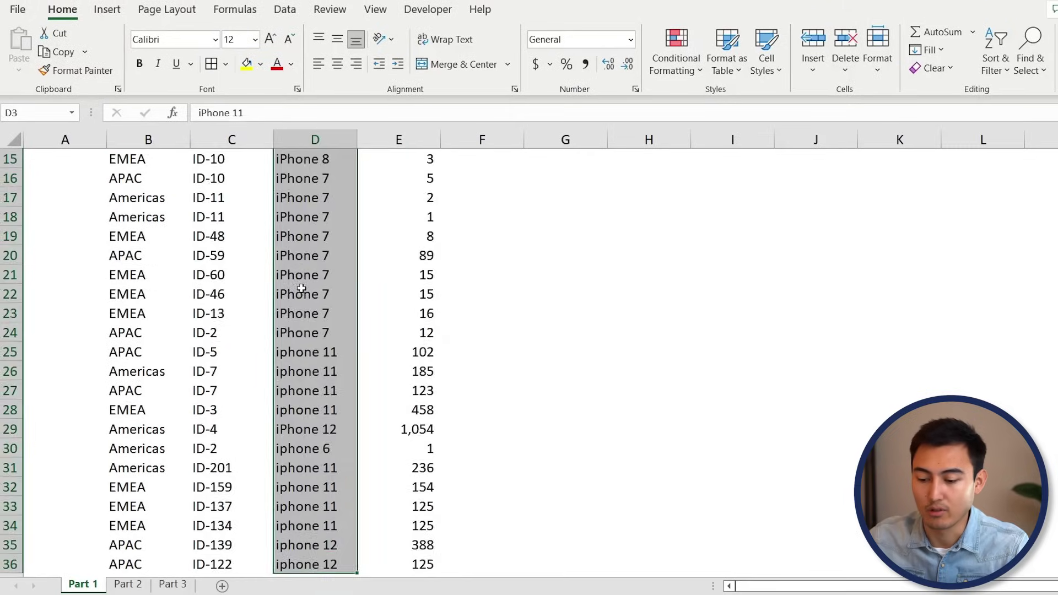
Review the product names in the Product column following the replacement
key(ctrl+Up)
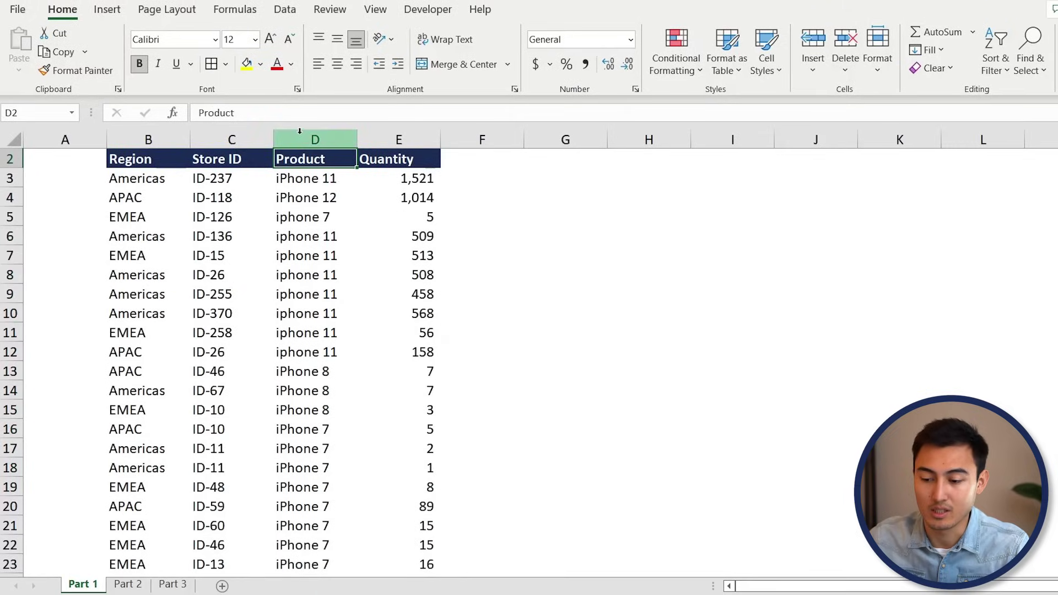
click(295, 175)
click(298, 193)
click(313, 257)
click(310, 271)
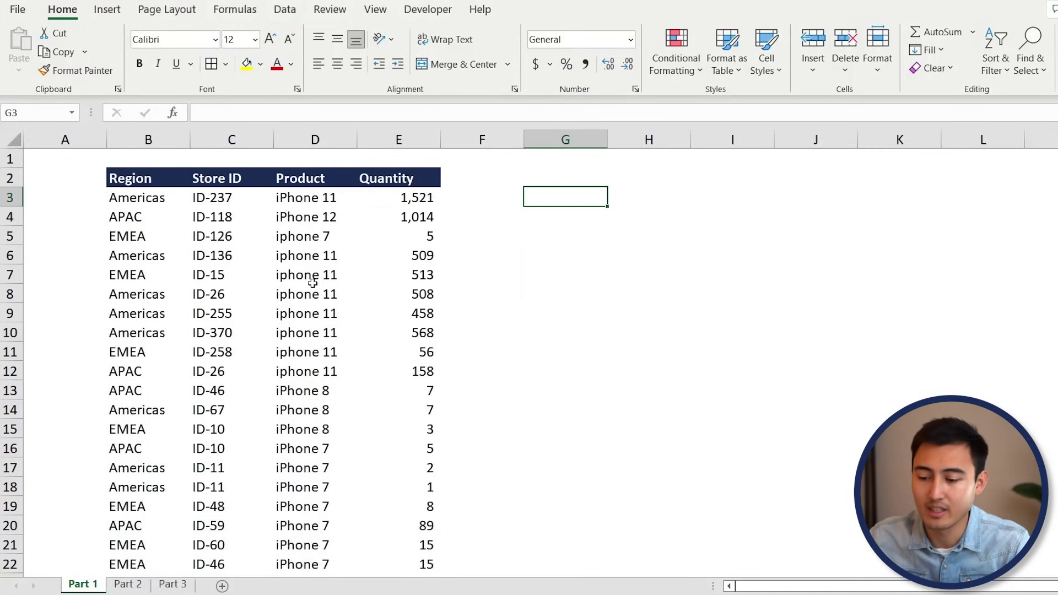
key(Left)
key(Left)
key(Left)
key(Left)
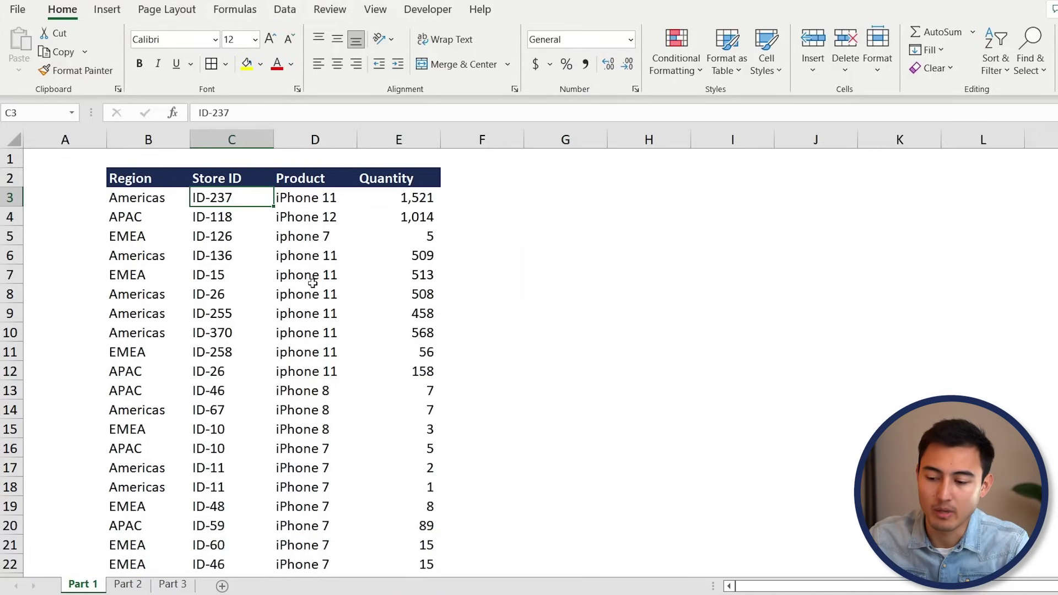
key(Right)
key(ctrl+c)
key(Right)
key(Right)
key(Right)
key(Escape)
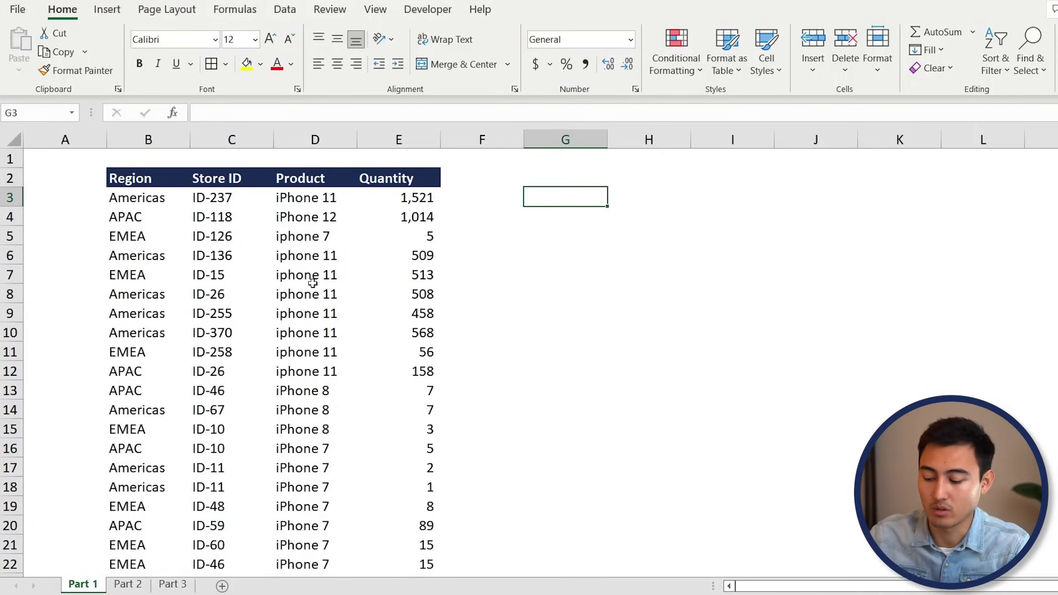
List the distinct products starting in G3 with the formula =UNIQUE(D3:D36)
text(=uni)
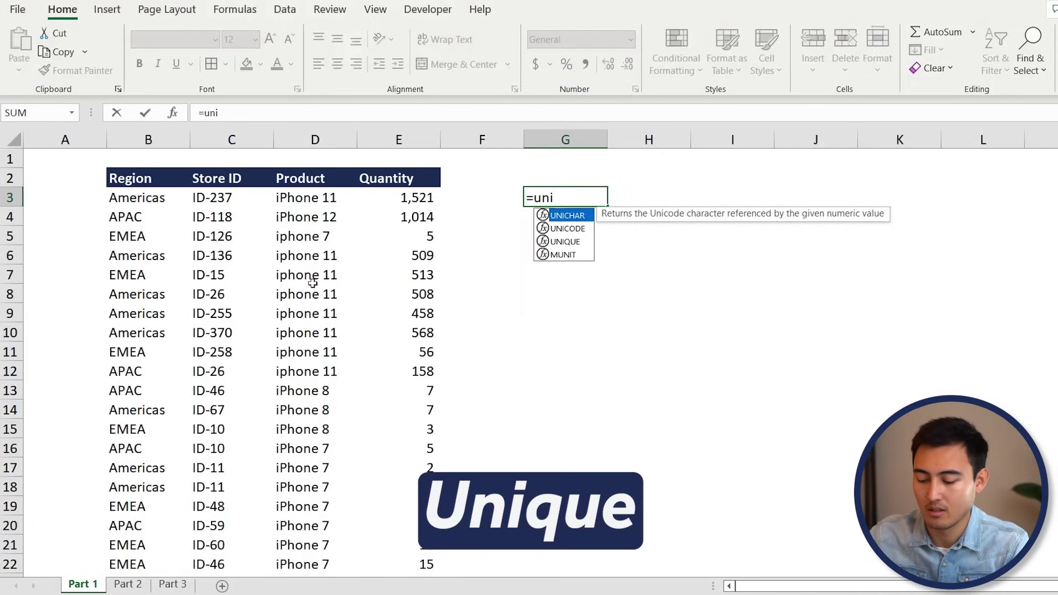
text(que)
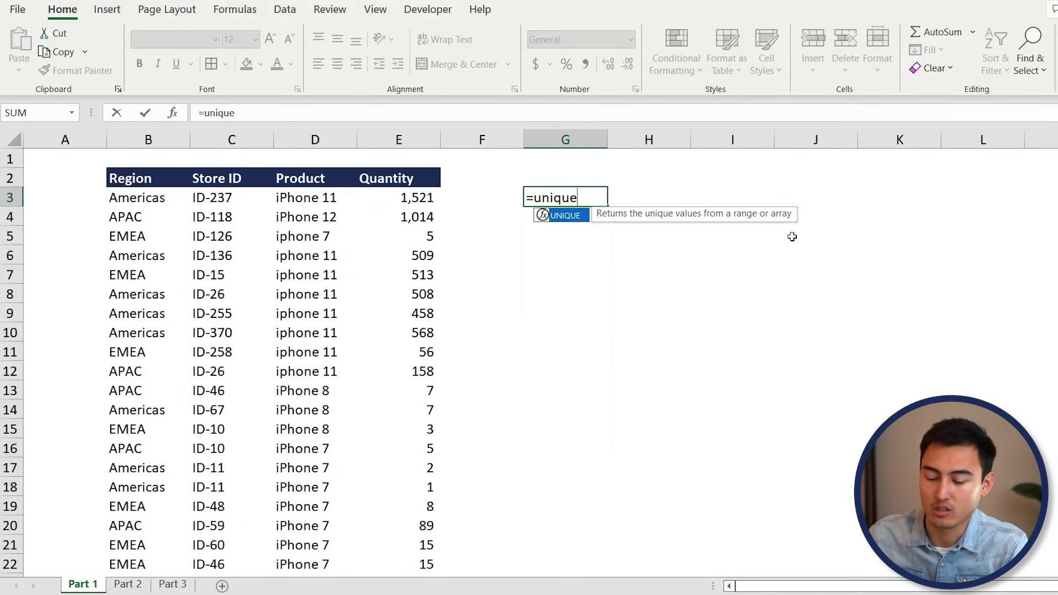
key(Tab)
key(Left)
key(Left)
key(Left)
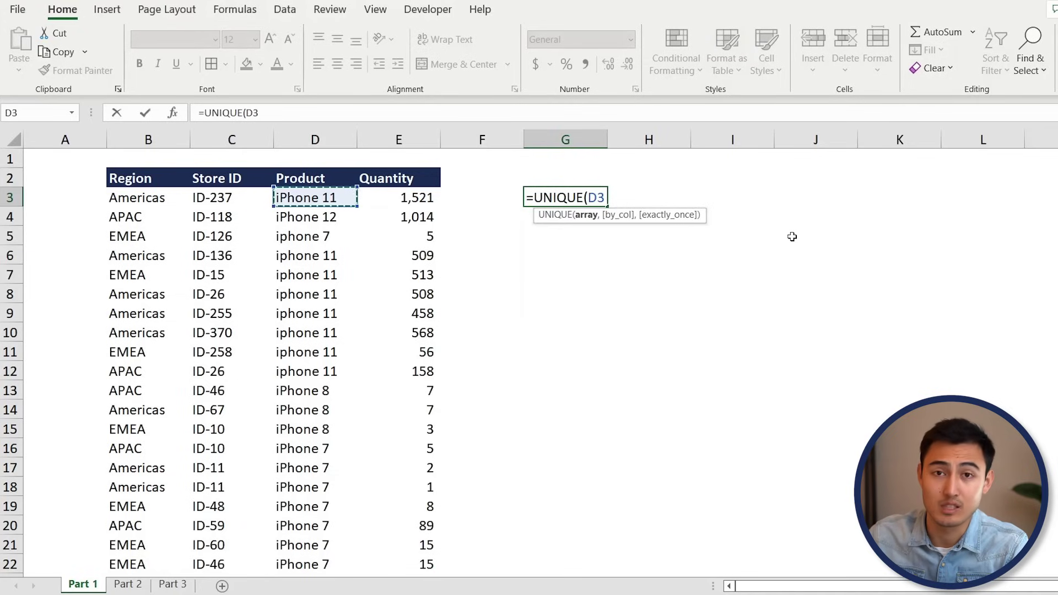
key(ctrl+shift+Down)
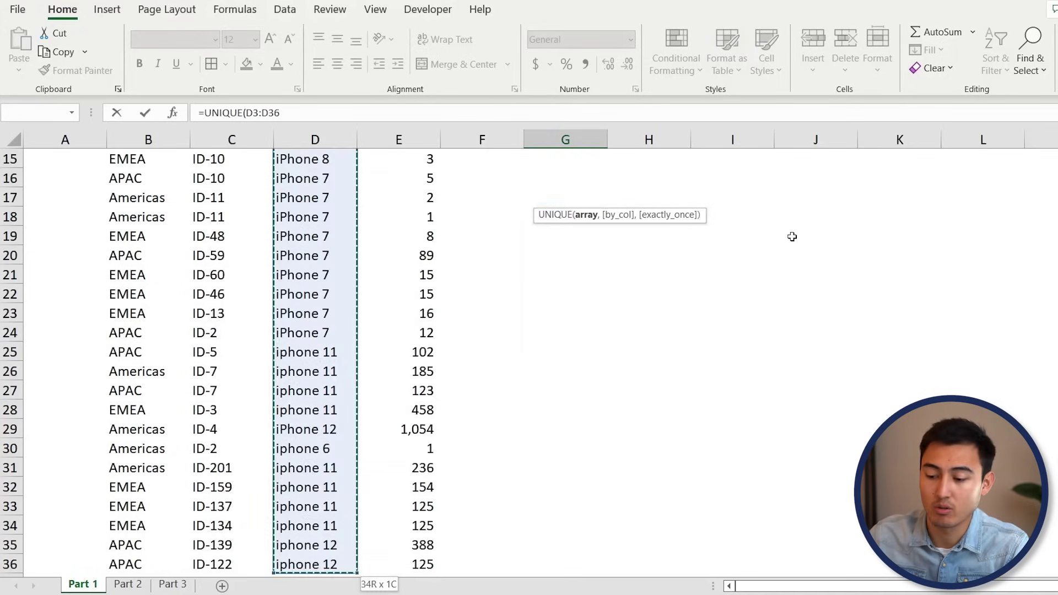
key(Return)
Compare the distinct product list in column G with the entries in the Product column
key(Up)
key(Up)
key(Up)
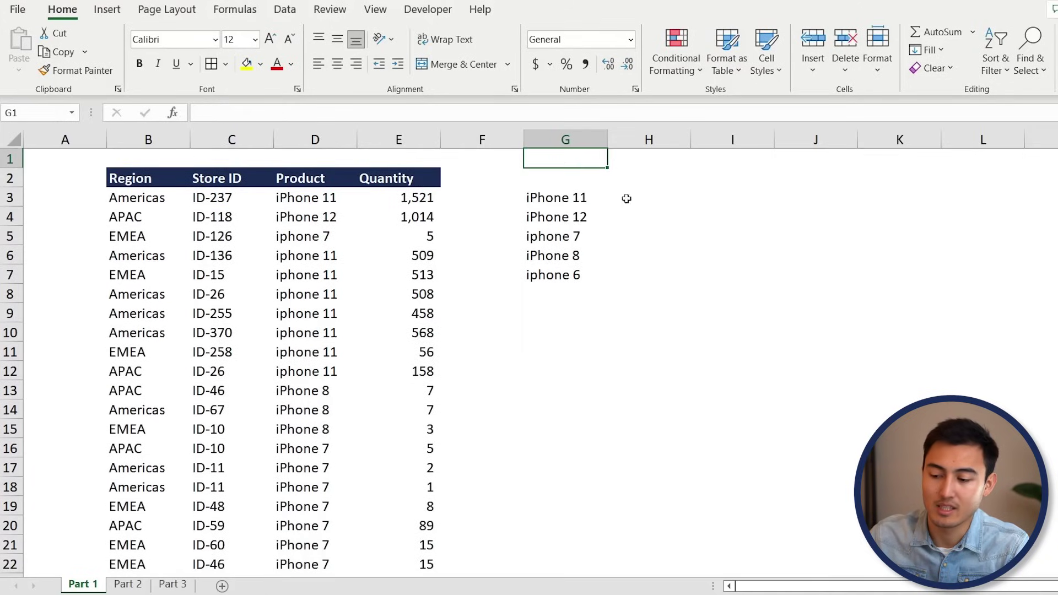
click(317, 197)
key(Down)
key(Down)
key(Down)
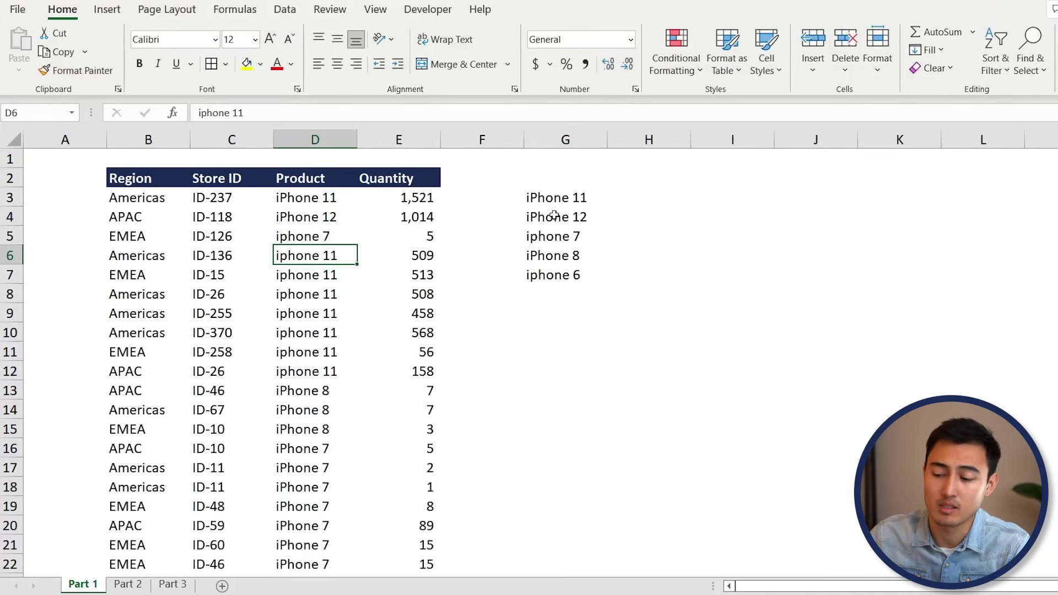
click(547, 199)
key(Down)
key(Down)
key(Down)
key(Down)
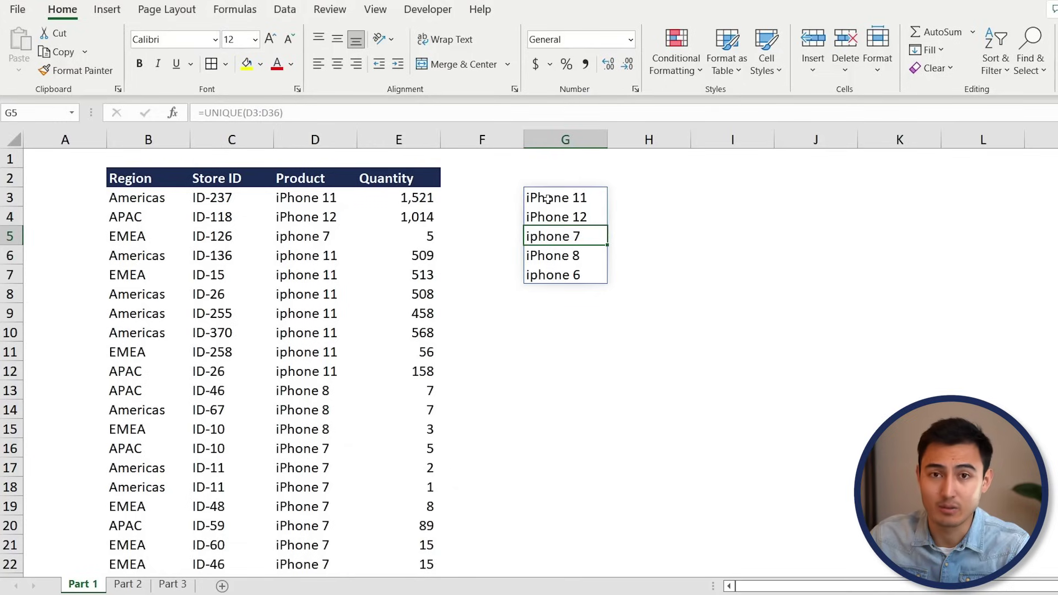
key(Up)
key(Up)
key(Up)
key(Up)
key(Up)
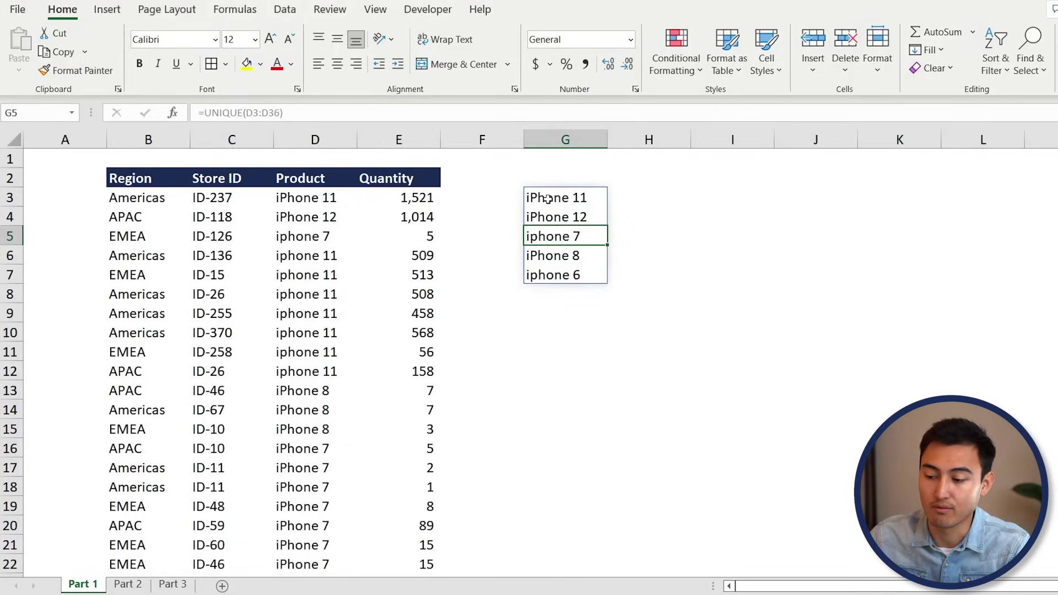
key(Right)
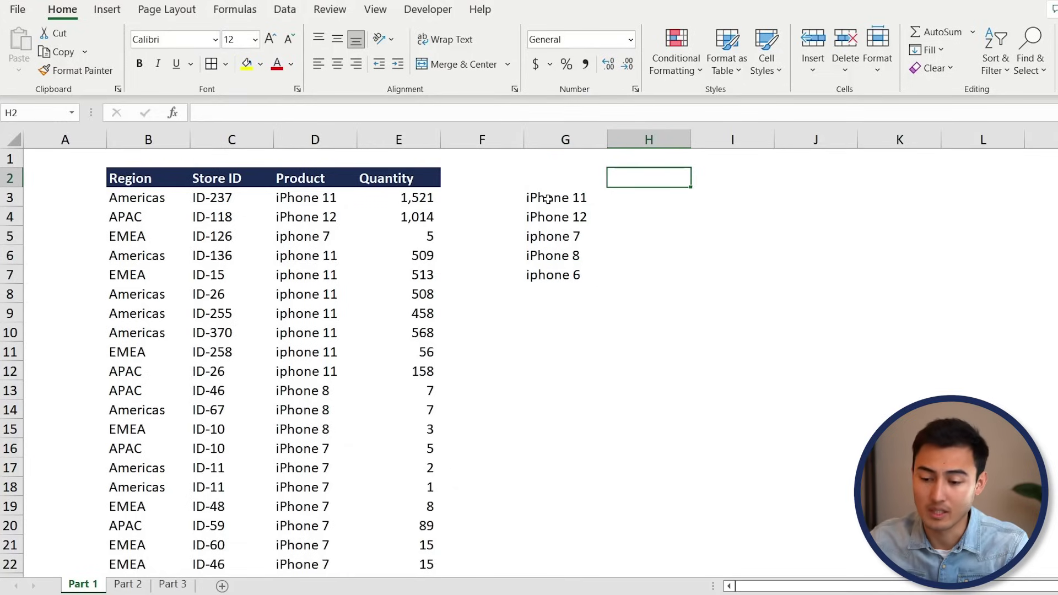
text(Ameri)
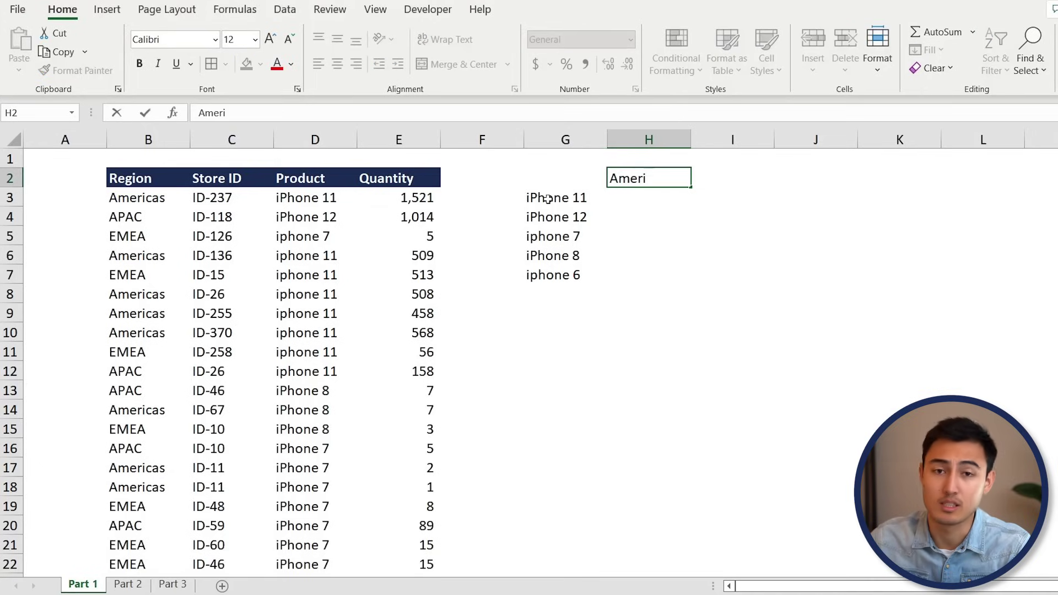
key(Escape)
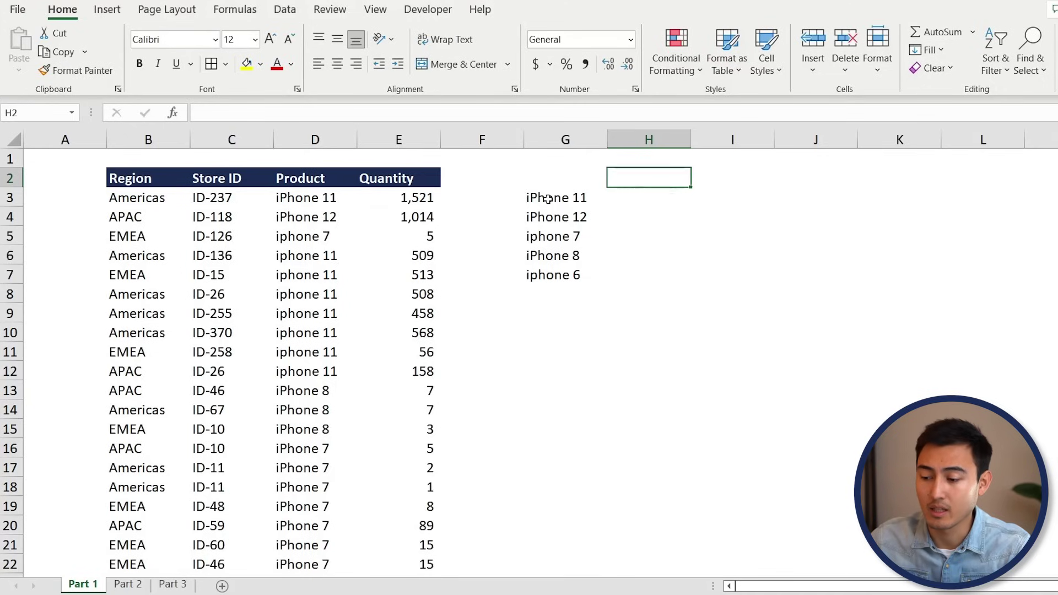
Lay out the three region names horizontally from H2 with the formula =TRANSPOSE(B3:B5)
text(=)
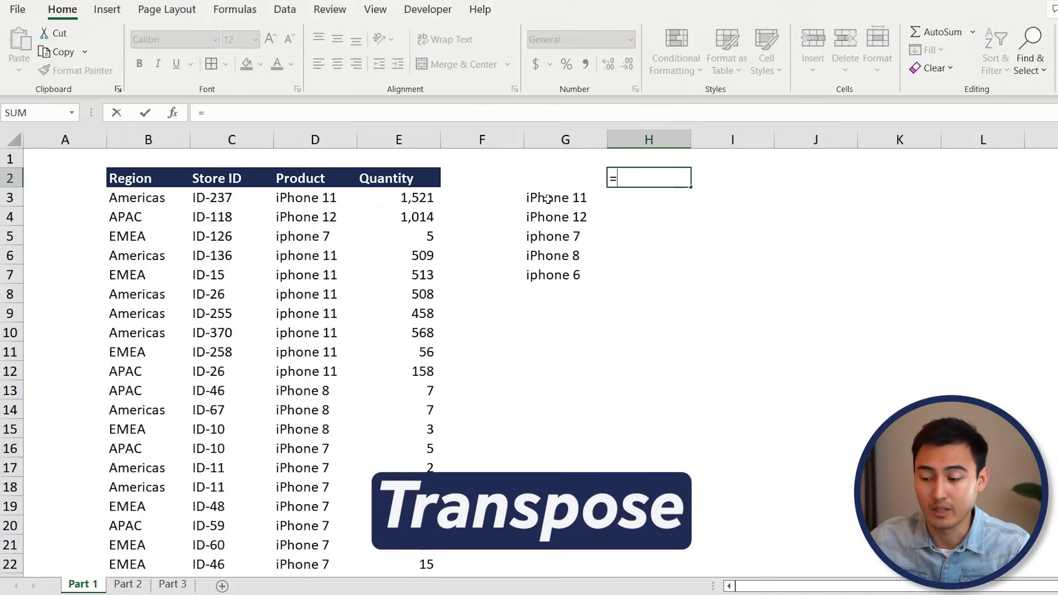
text(trans)
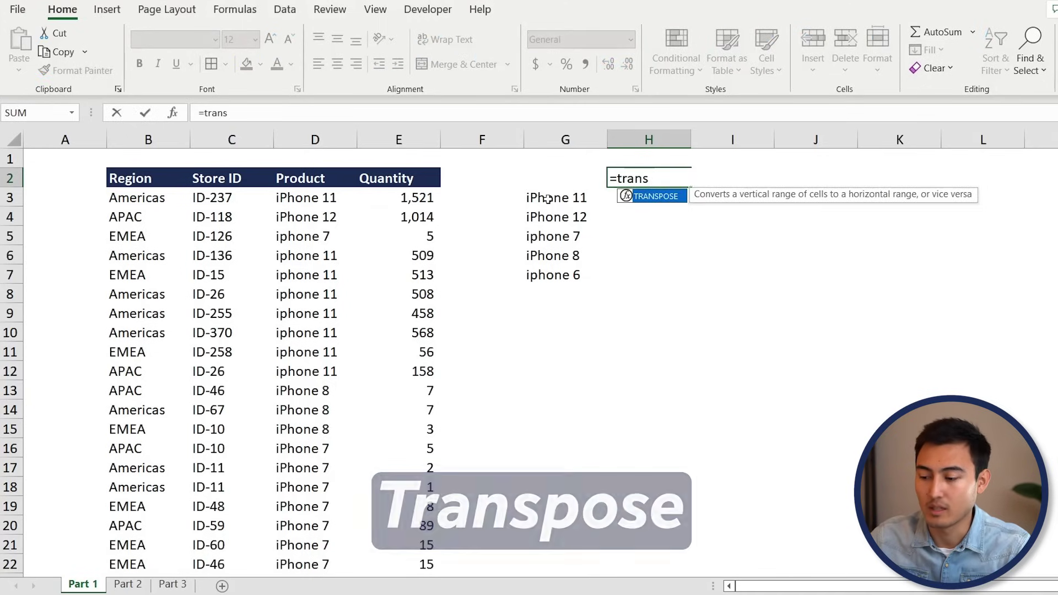
key(Tab)
key(Left)
key(Left)
key(Left)
key(Left)
key(Left)
key(Left)
key(Down)
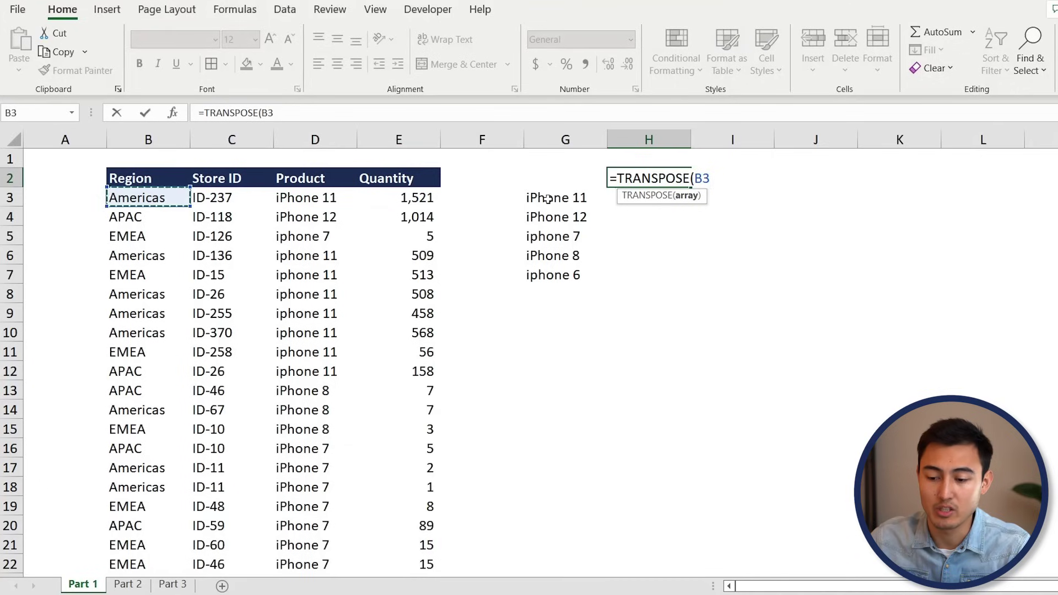
key(shift+Down)
key(shift+Down)
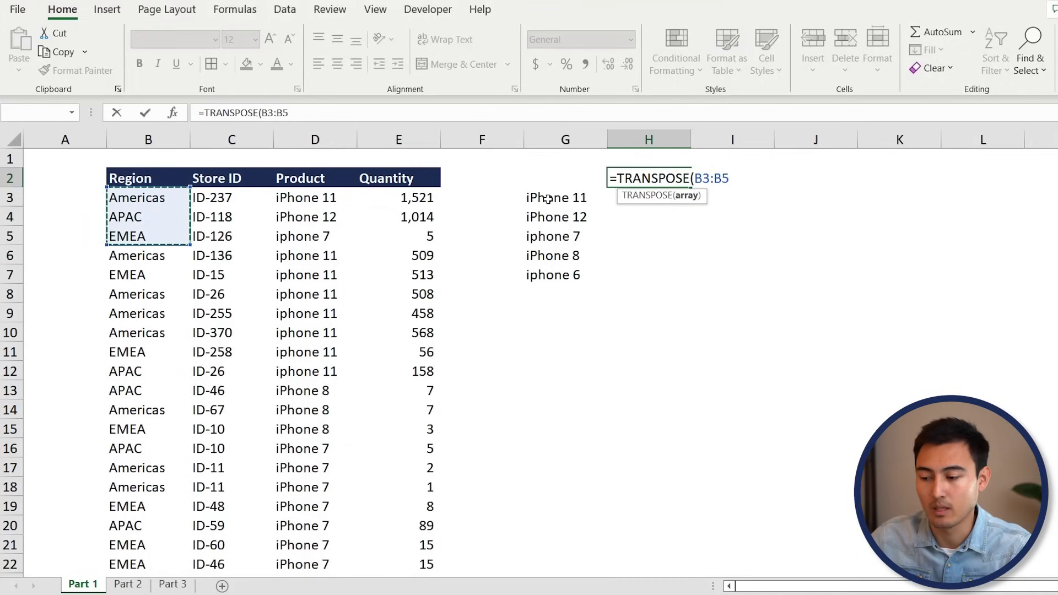
key(Return)
Add a bottom border beneath the region headers in H2:J2
key(Up)
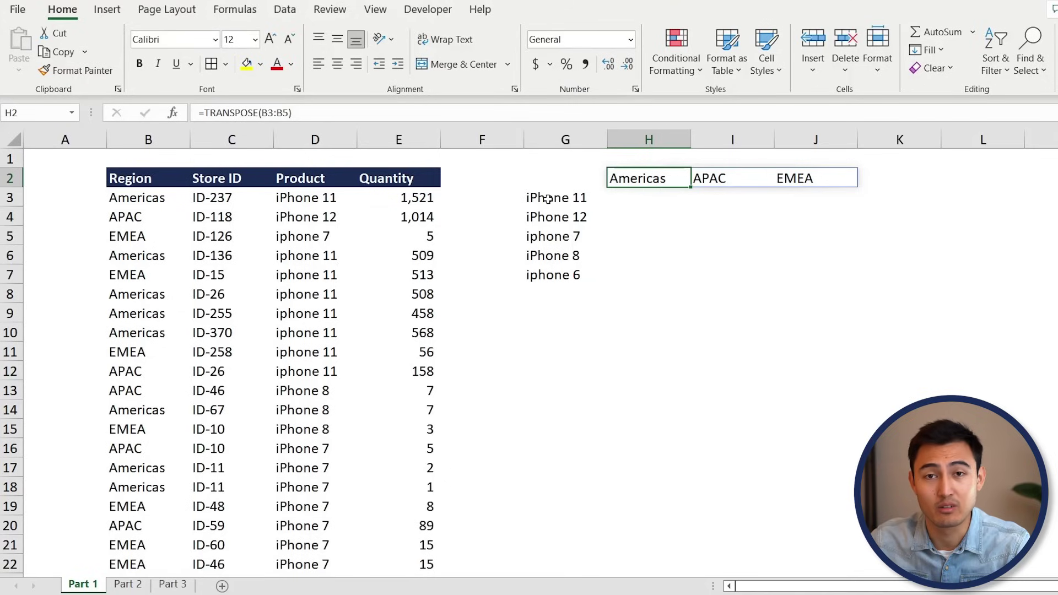
key(ctrl+shift+Right)
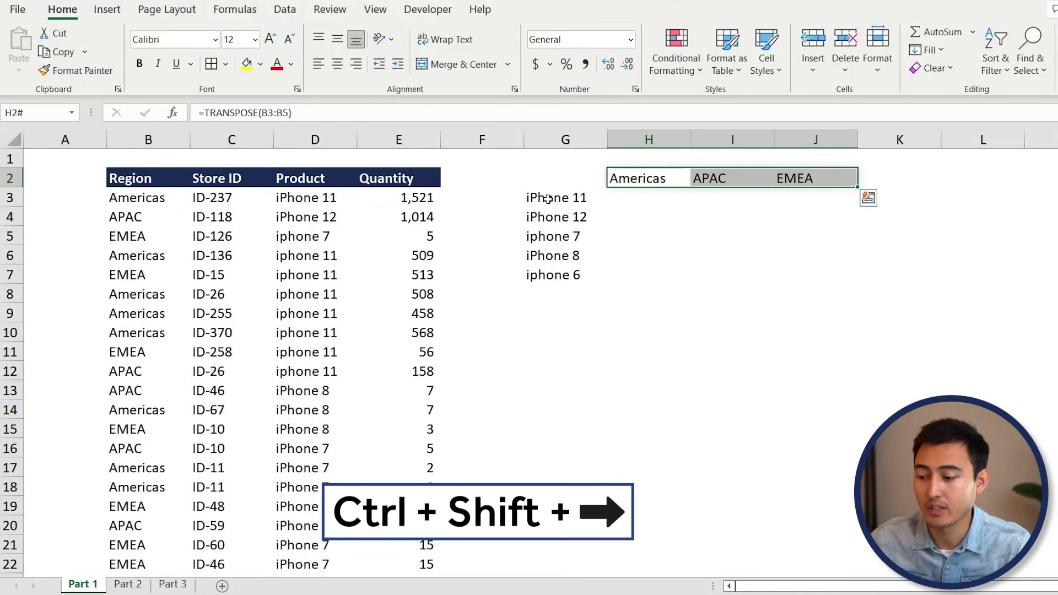
key(alt+h)
key(b)
key(o)
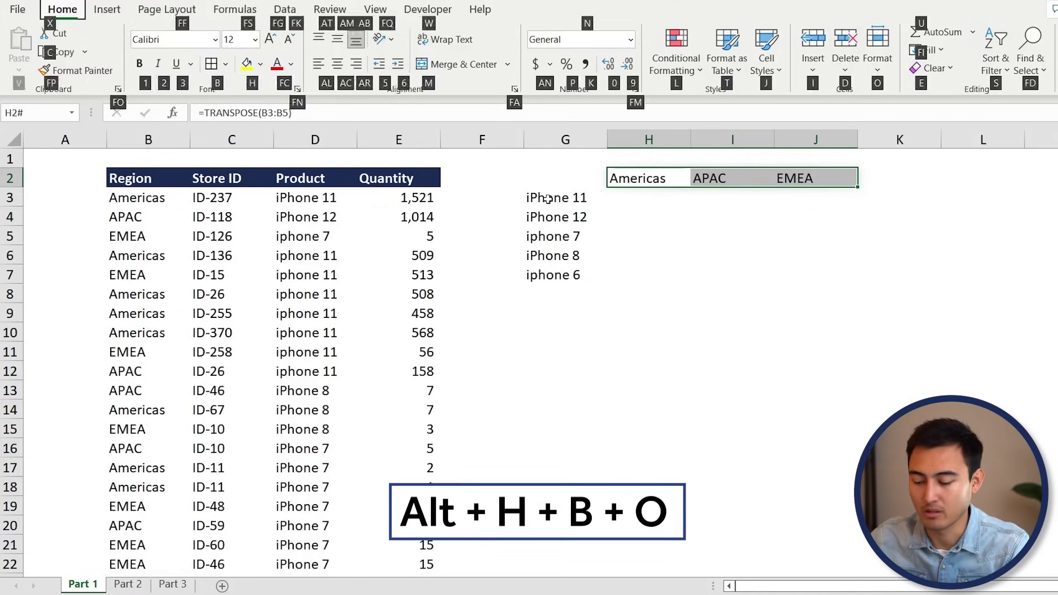
key(Down)
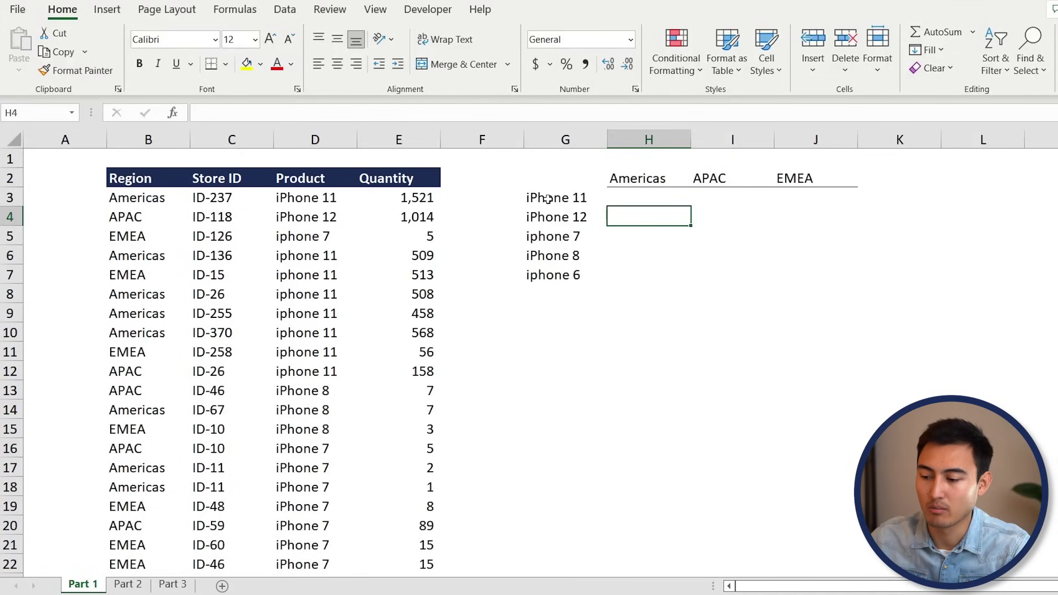
Add a right border along the distinct product list in G3:G7
key(Left)
key(Left)
key(Right)
key(ctrl+shift+Down)
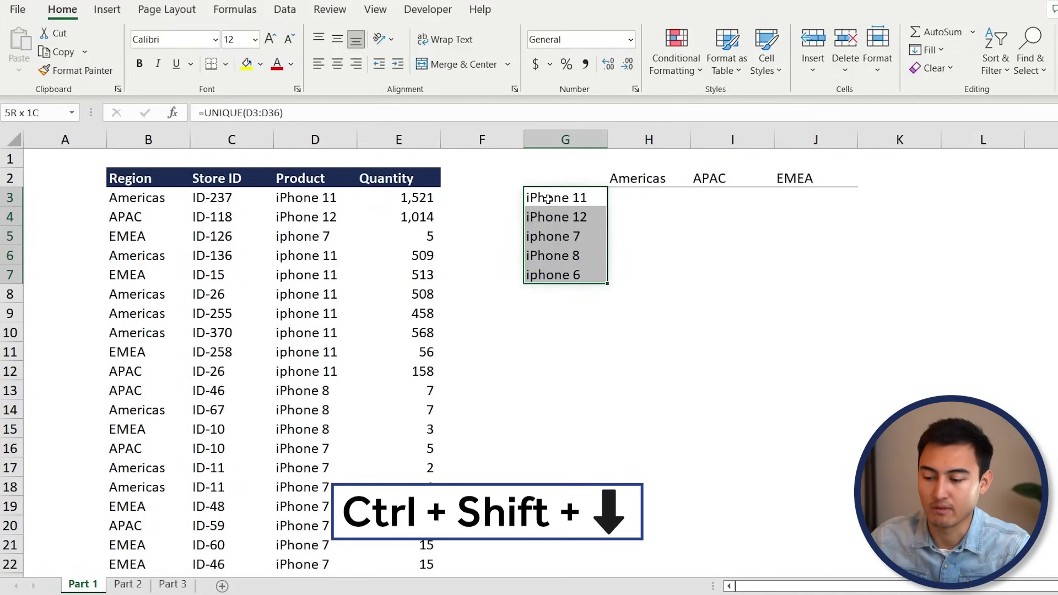
key(alt+h)
key(b)
key(r)
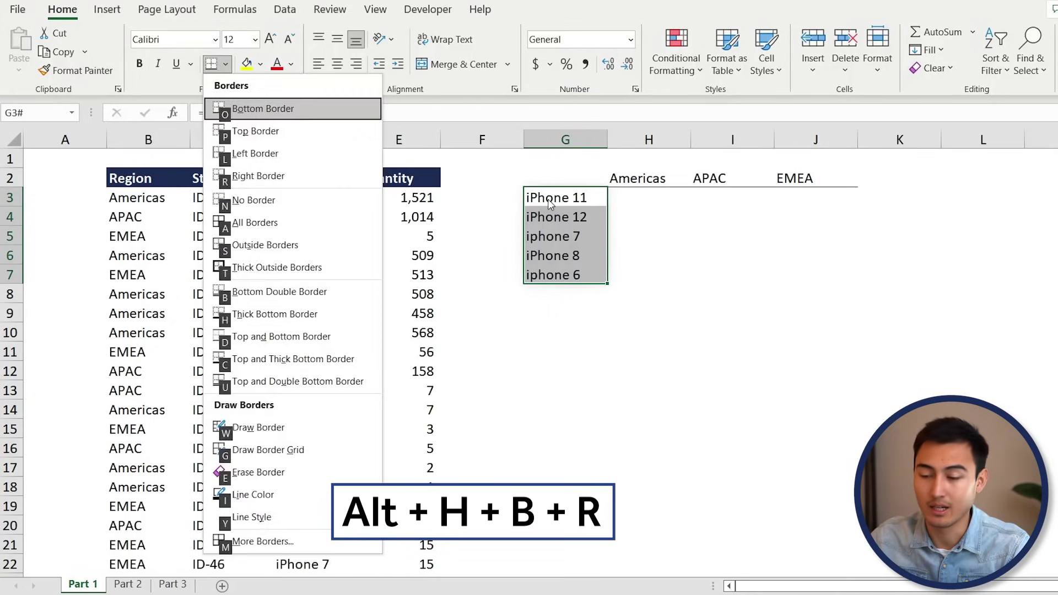
key(Right)
key(Right)
key(Right)
key(Left)
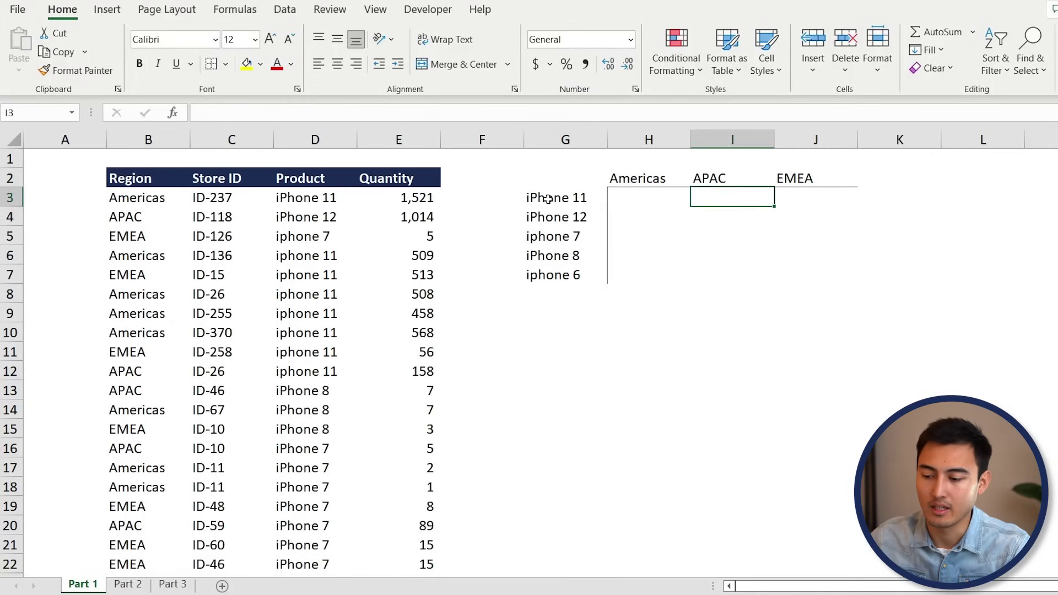
Make the product names in G3:G7 and the region headers in H2:J2 bold
key(Left)
key(Left)
key(ctrl+shift+Down)
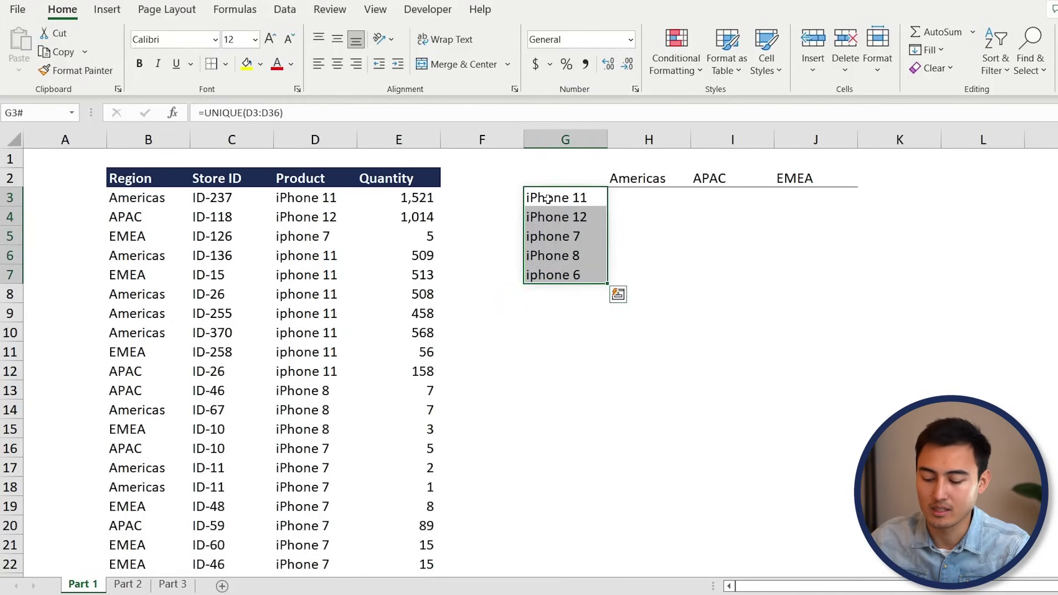
key(ctrl+b)
key(Up)
key(Right)
key(ctrl+shift+Right)
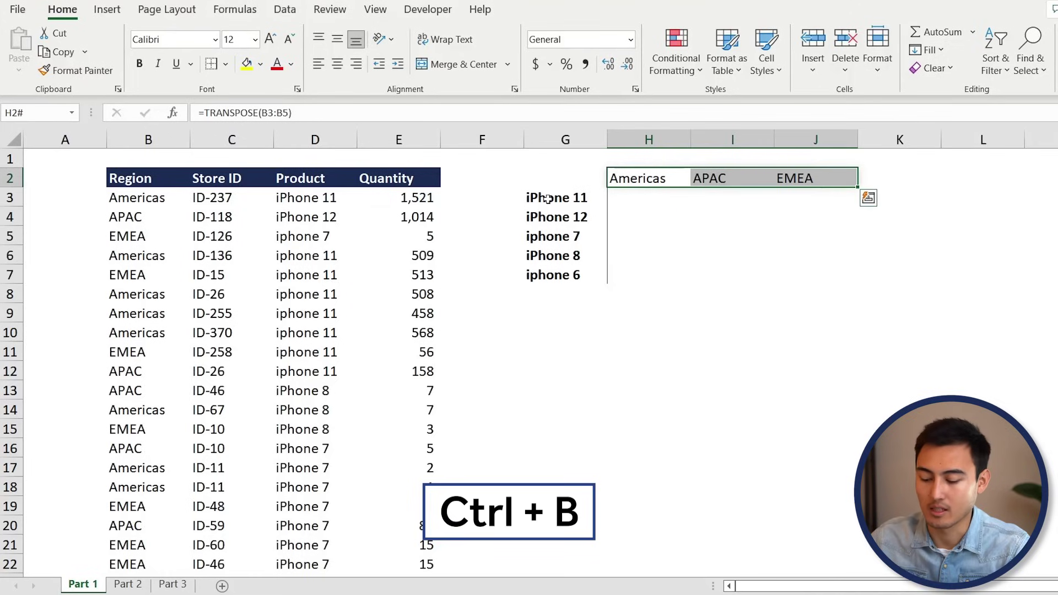
key(ctrl+b)
key(Down)
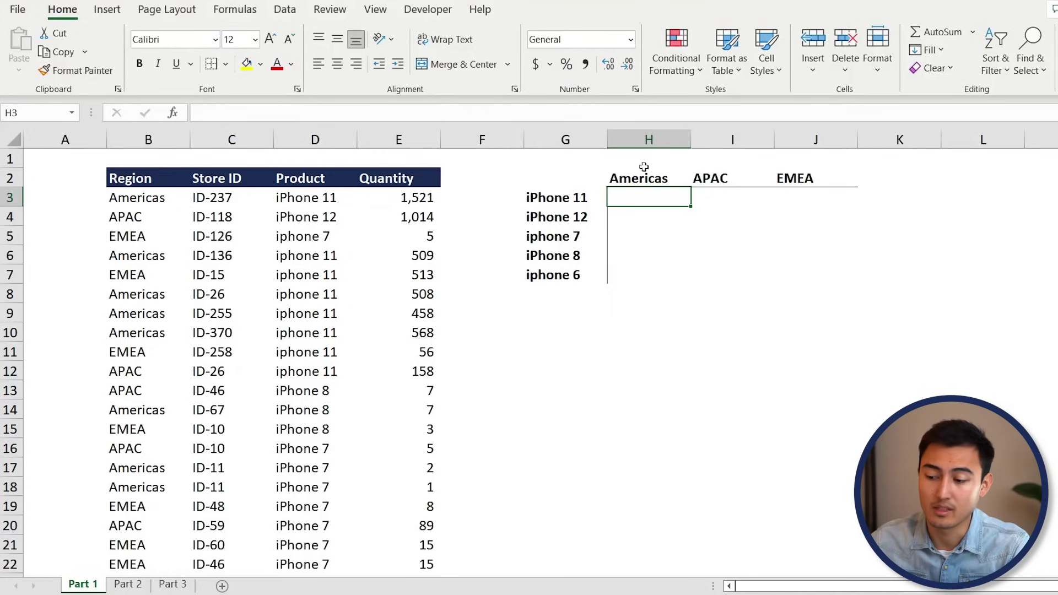
key(Left)
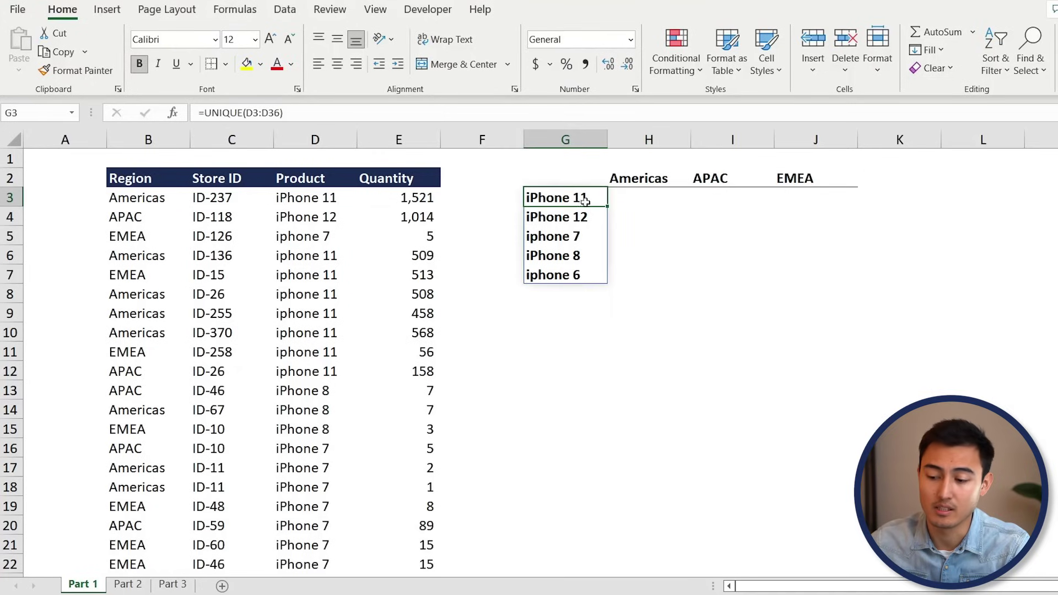
key(Right)
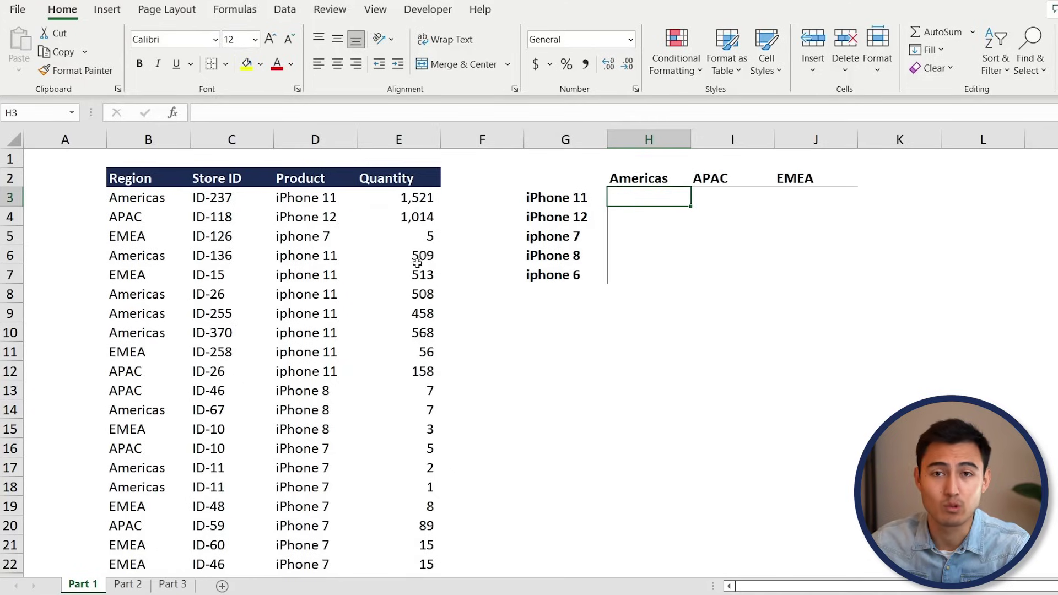
key(Down)
key(Right)
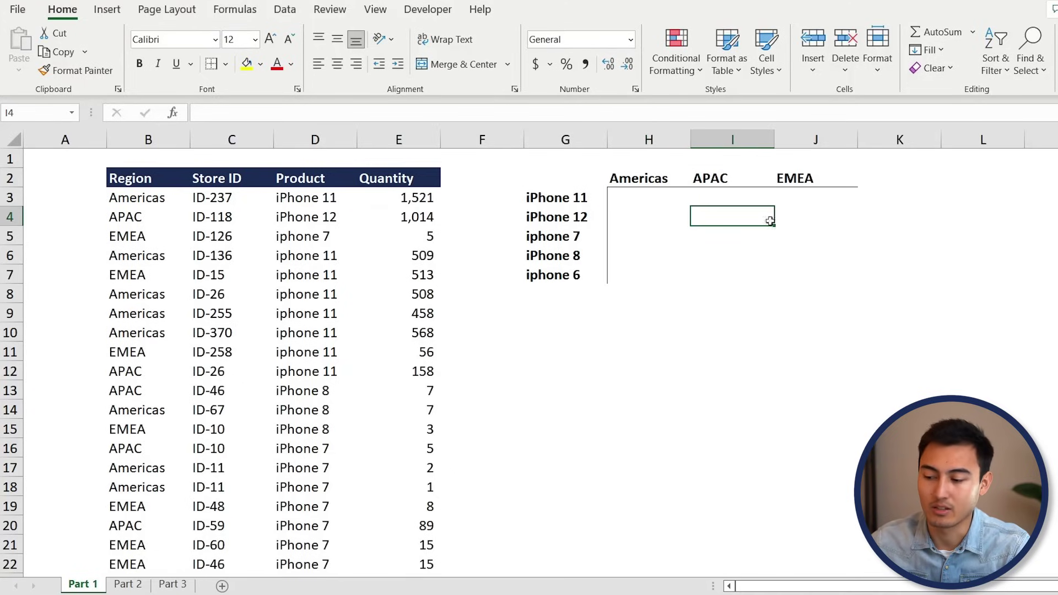
key(Up)
key(Left)
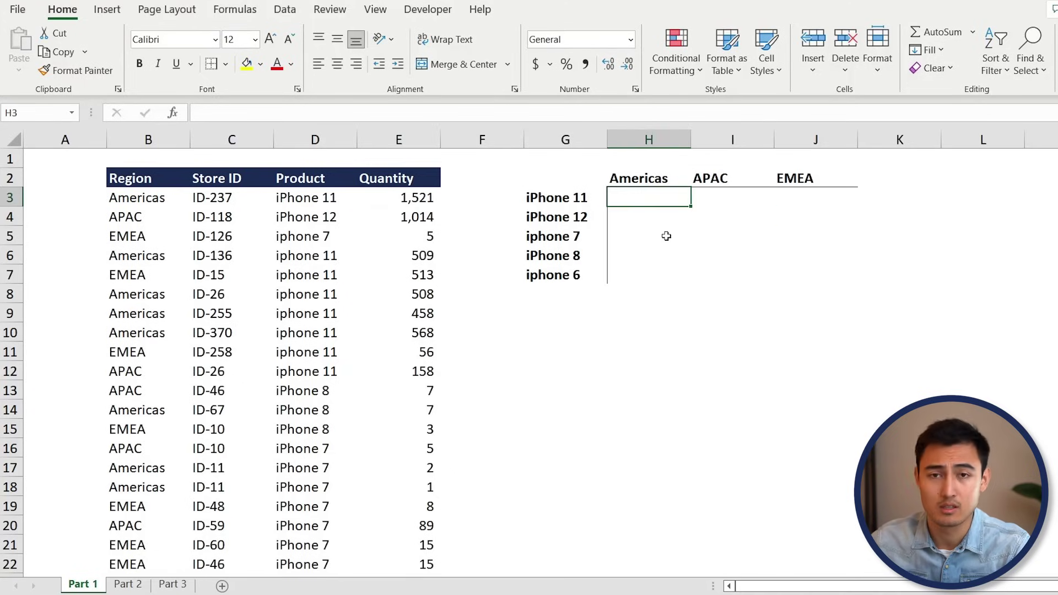
Start a SUMIFS formula in H3 with the Quantity values $E$3:$E$36 as the absolute sum range
text(=sumi)
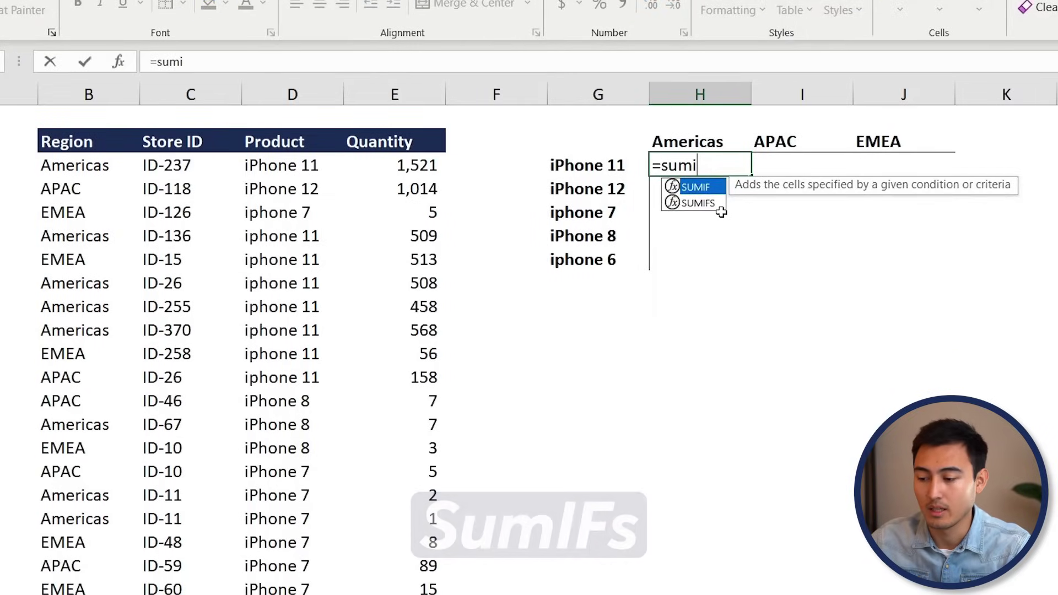
text(fs)
key(Tab)
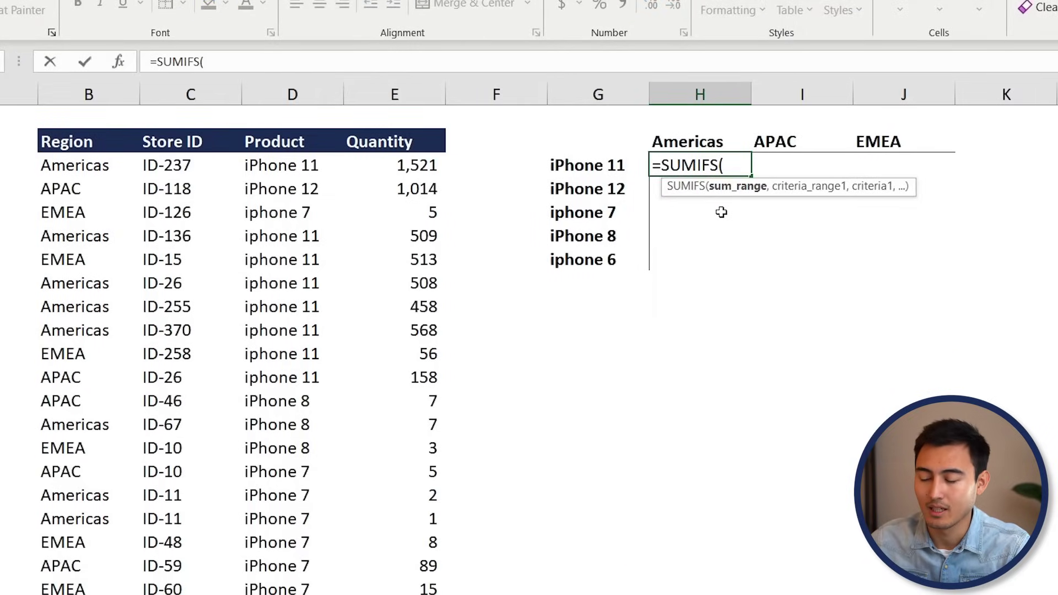
click(378, 163)
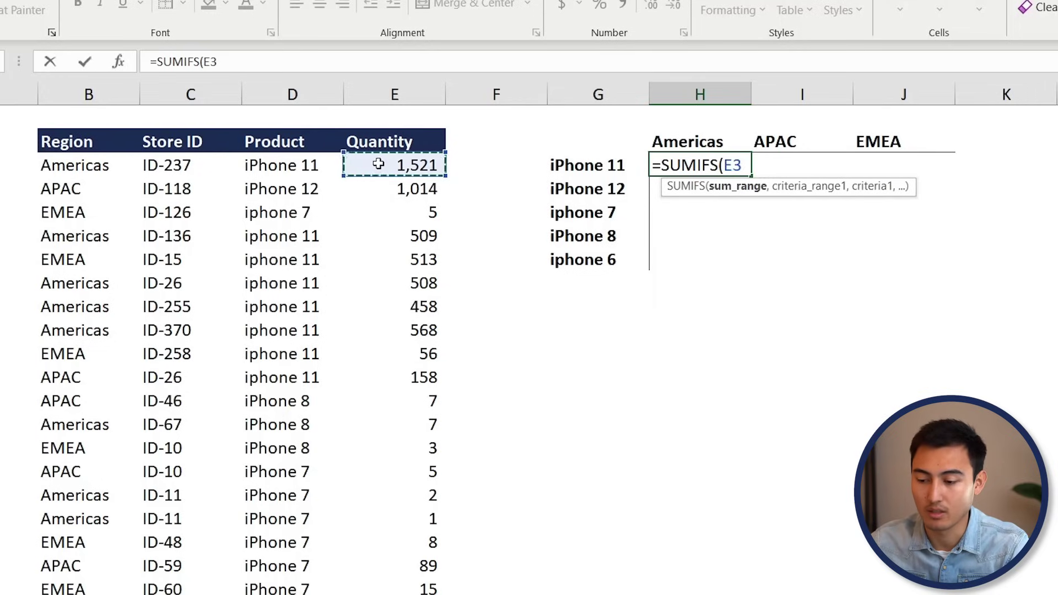
key(ctrl+shift+Down)
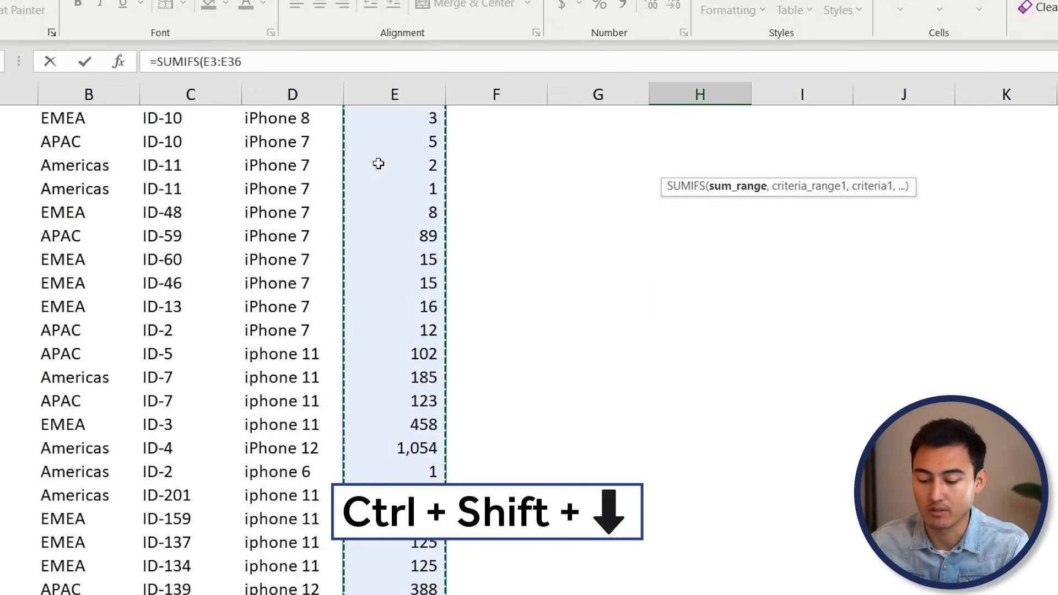
key(F4)
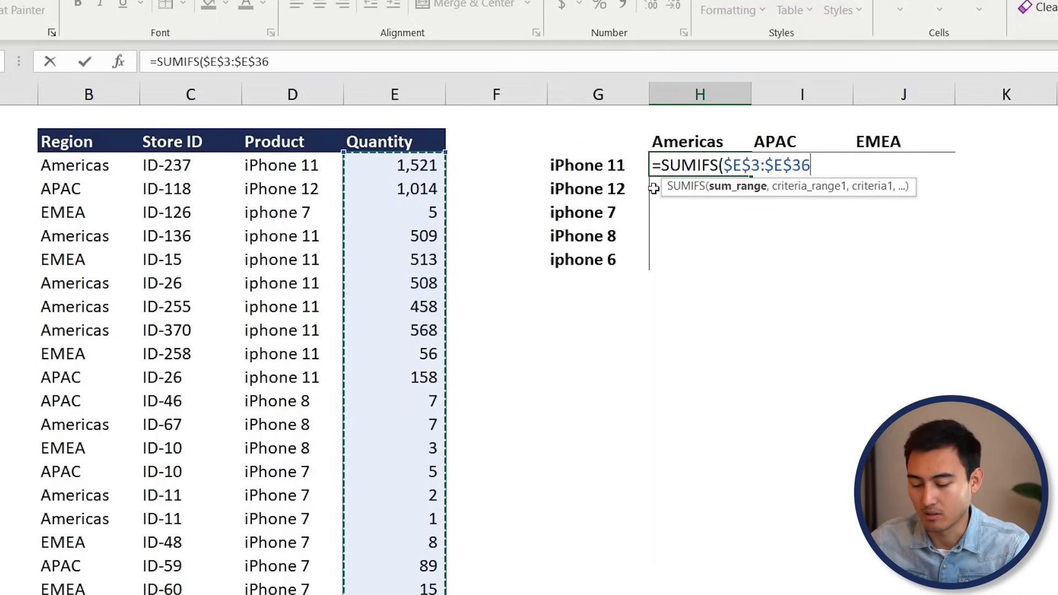
text(,)
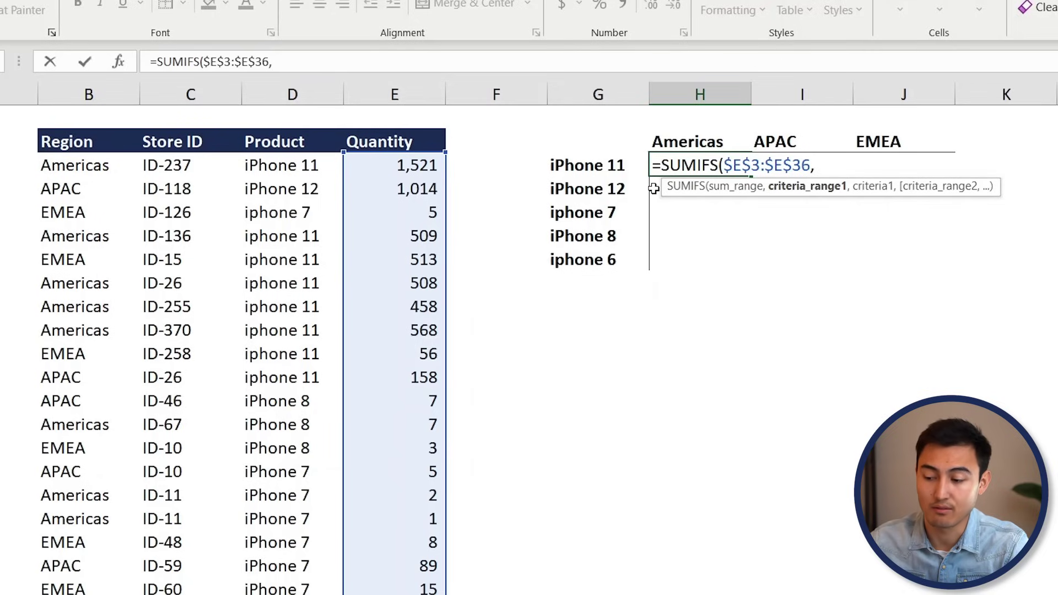
Add the Region values $B$3:$B$36 as the first criteria range of the SUMIFS formula, with absolute references
key(Left)
key(Left)
key(Left)
key(Left)
key(Left)
key(Left)
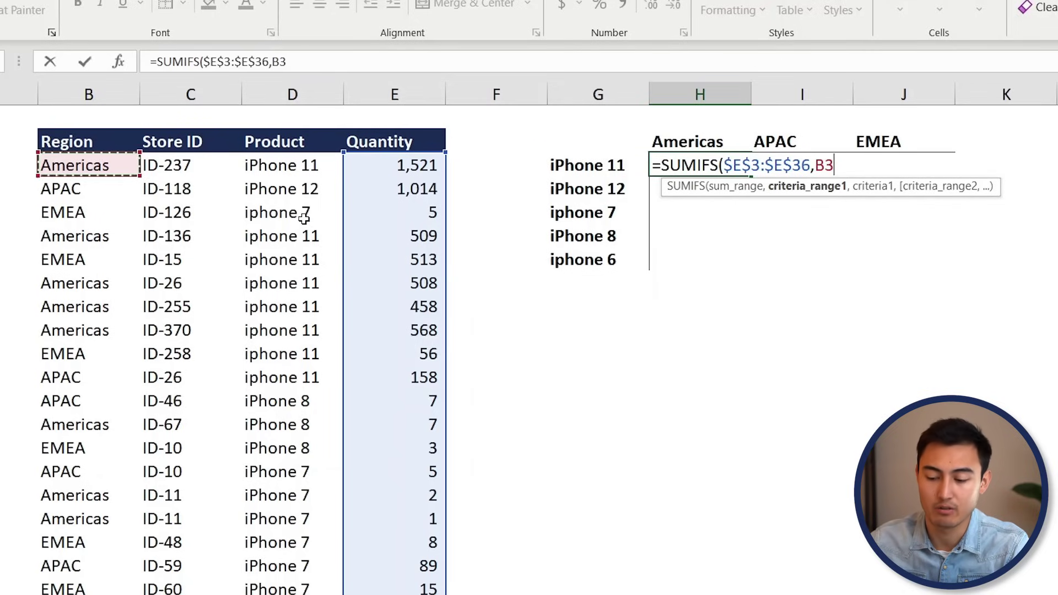
key(ctrl+shift+Down)
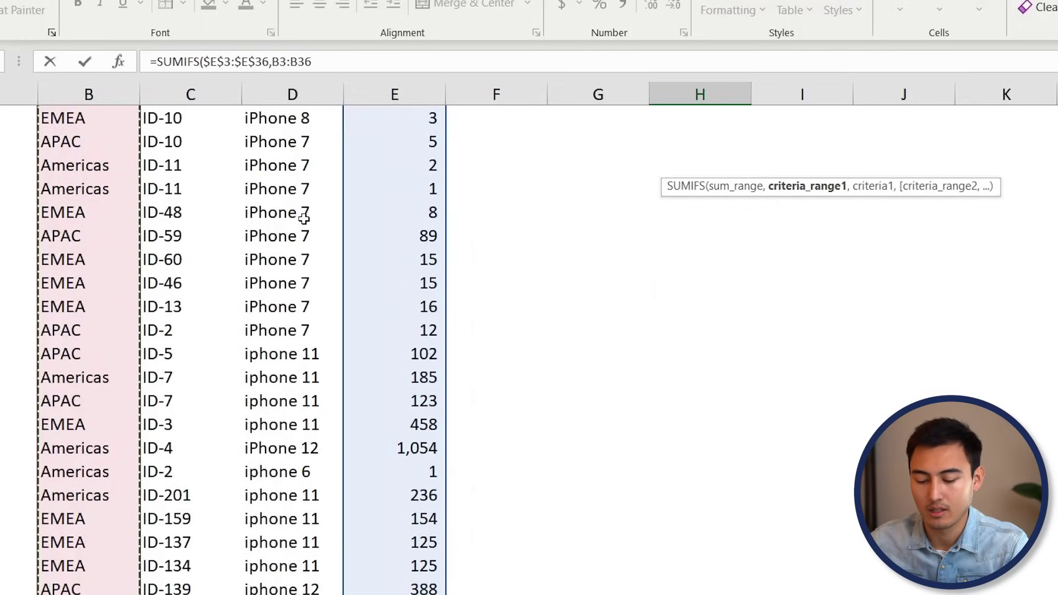
key(F4)
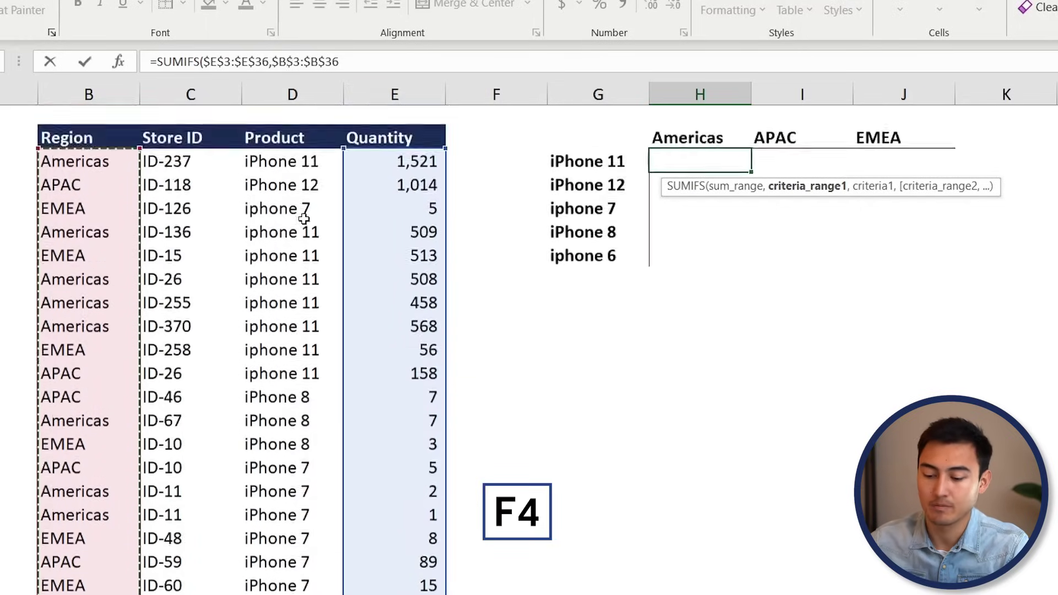
text(,)
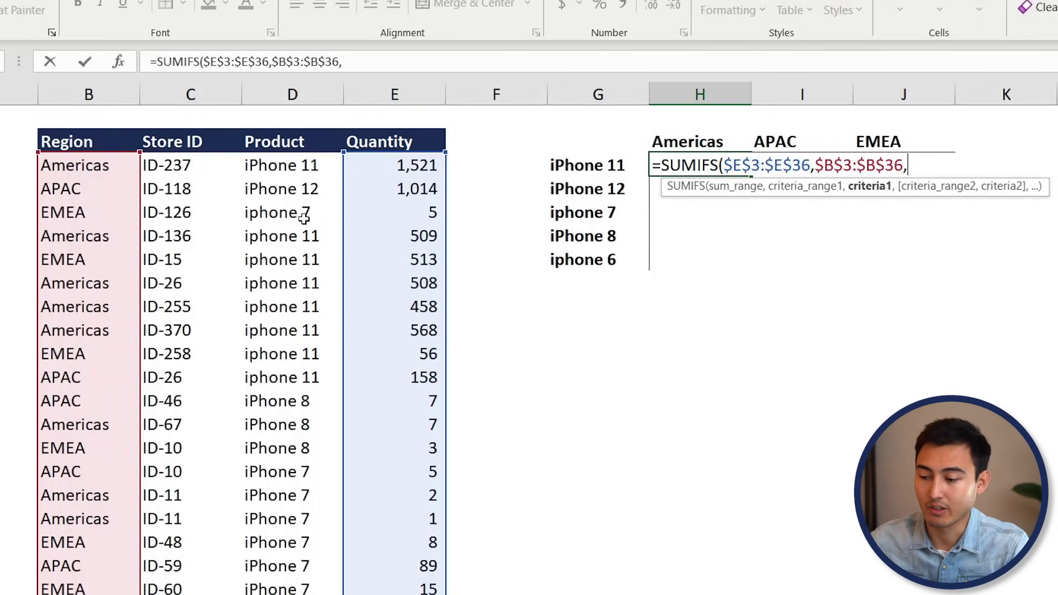
Set the first SUMIFS criterion to the Americas header as H$2, locking only the row
key(Up)
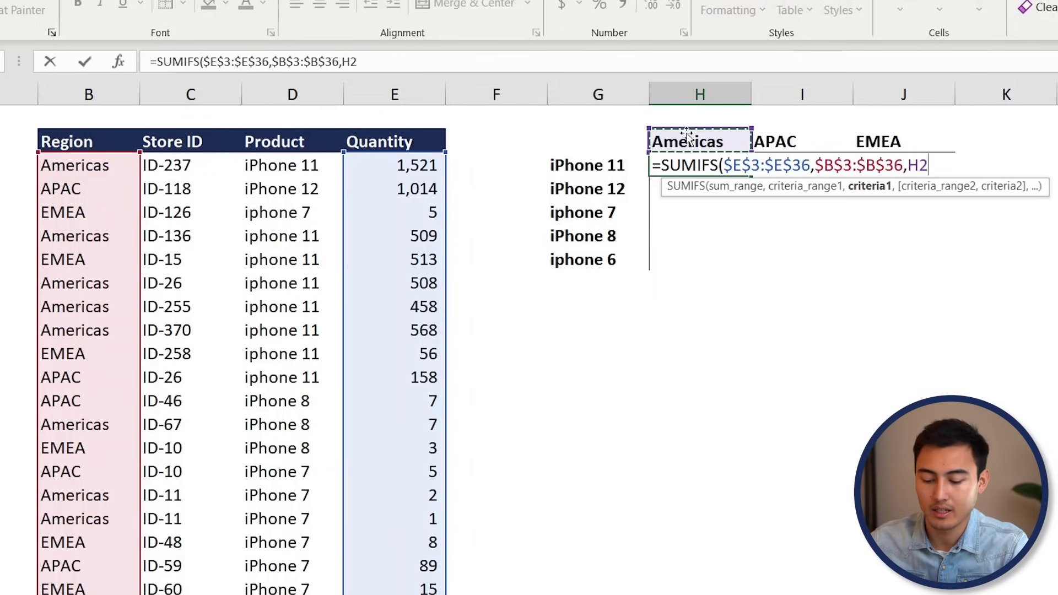
key(F4)
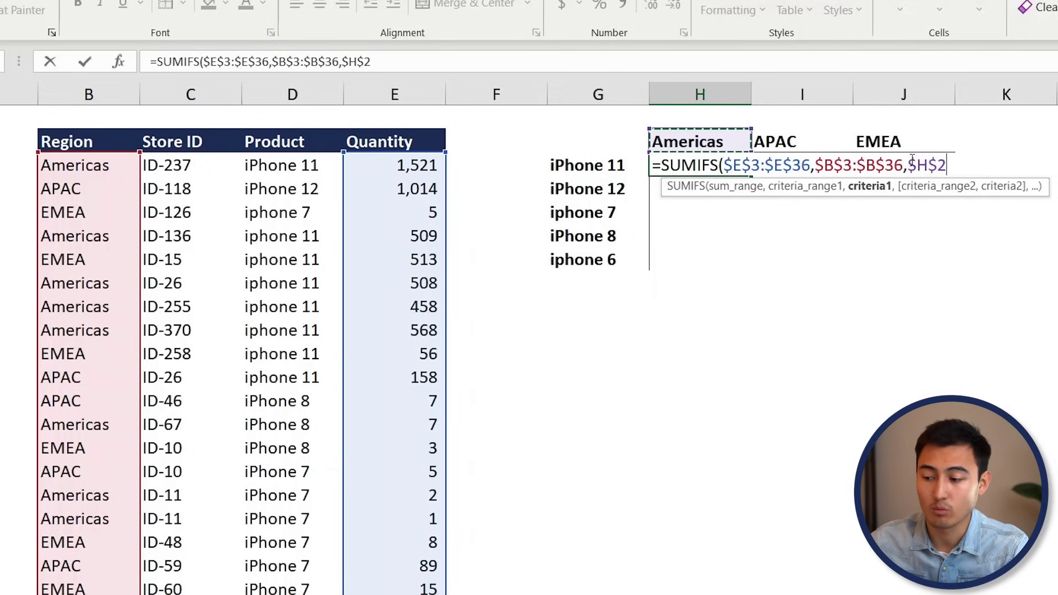
key(F4)
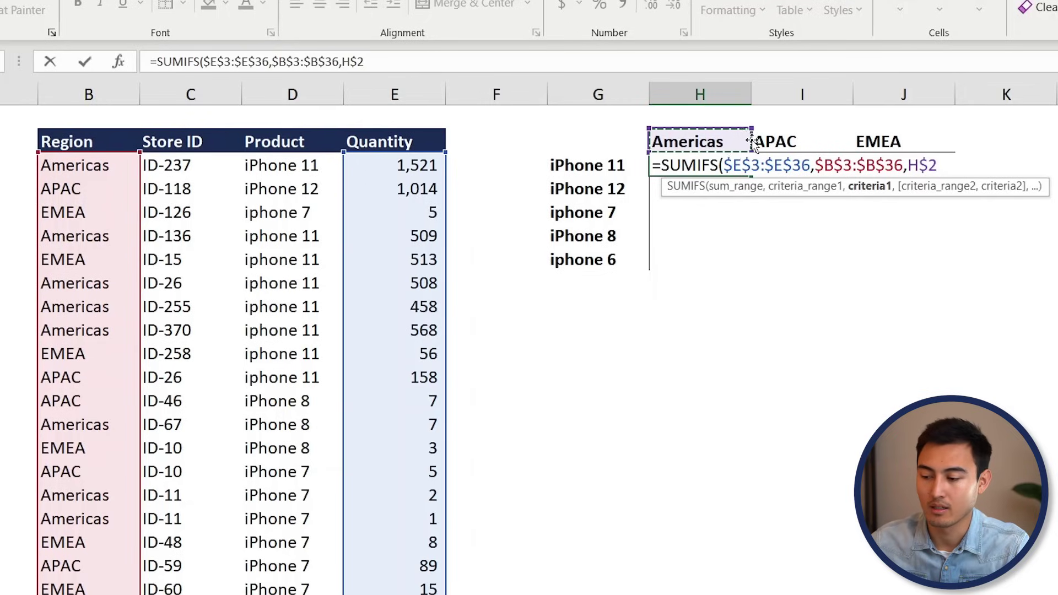
text(,)
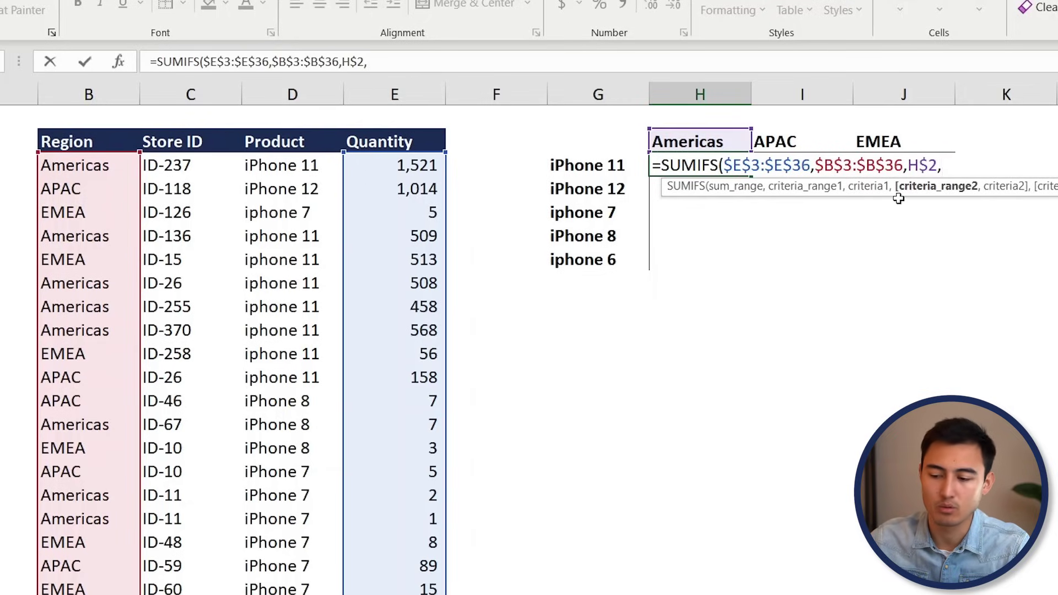
Complete the SUMIFS formula with the Product values $D$3:$D$36 as second criteria range and $G3 as its criterion
click(289, 164)
key(ctrl+shift+Down)
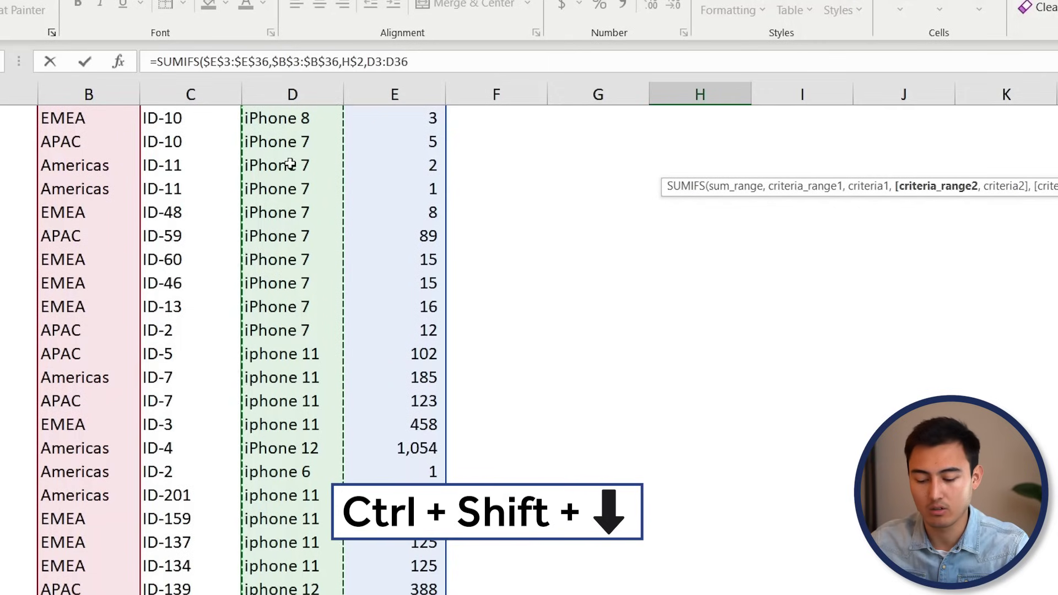
key(F4)
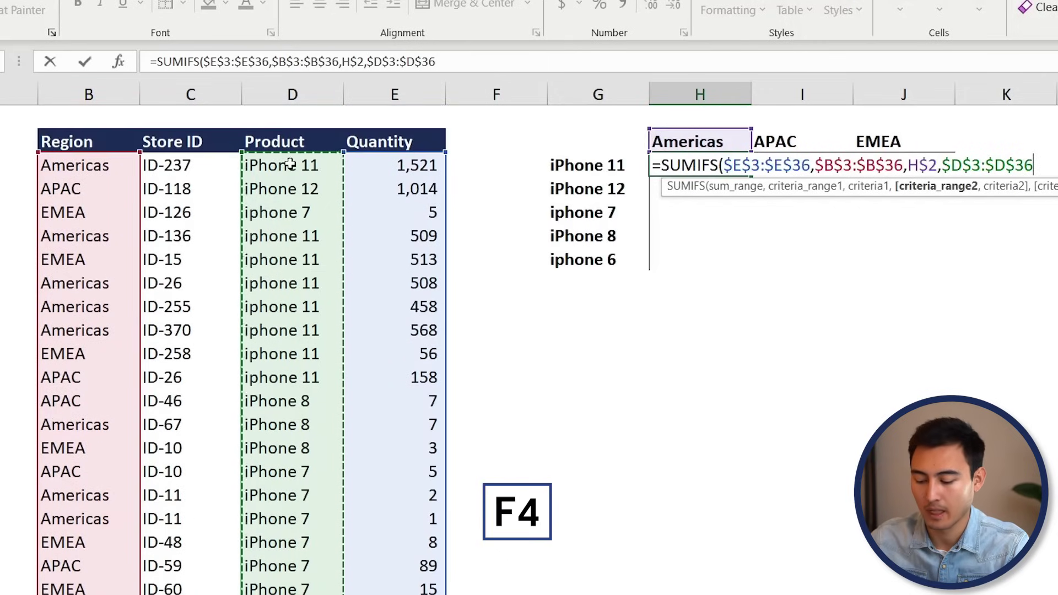
text(,)
key(Left)
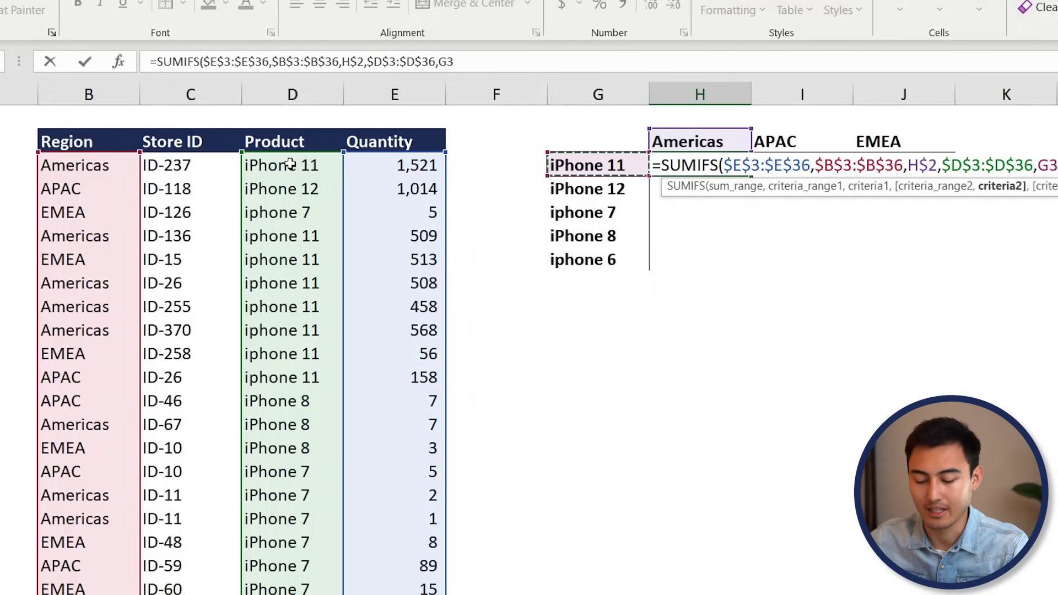
key(F4)
key(F4)
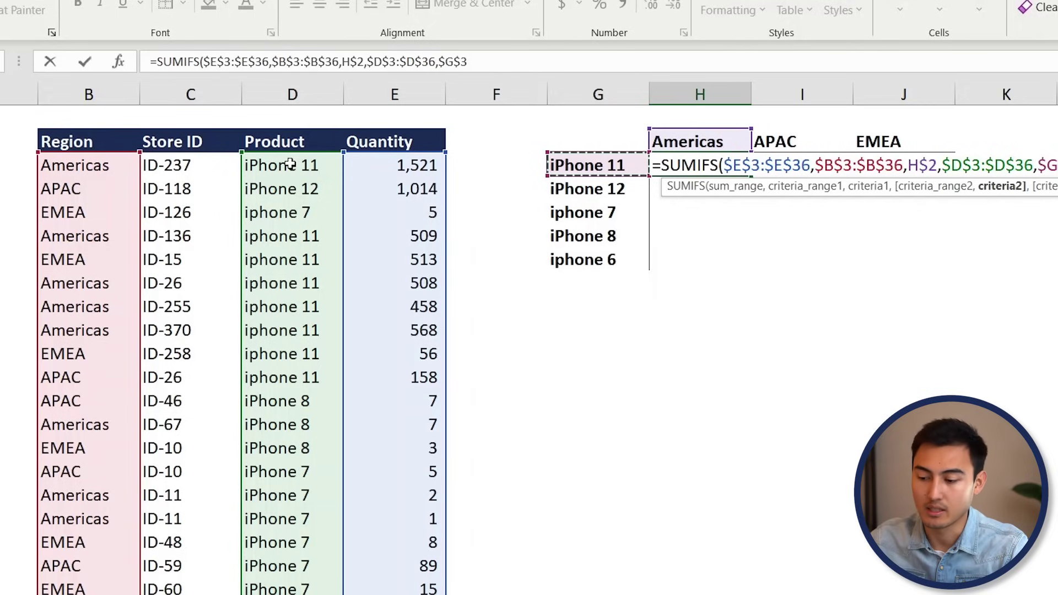
key(F4)
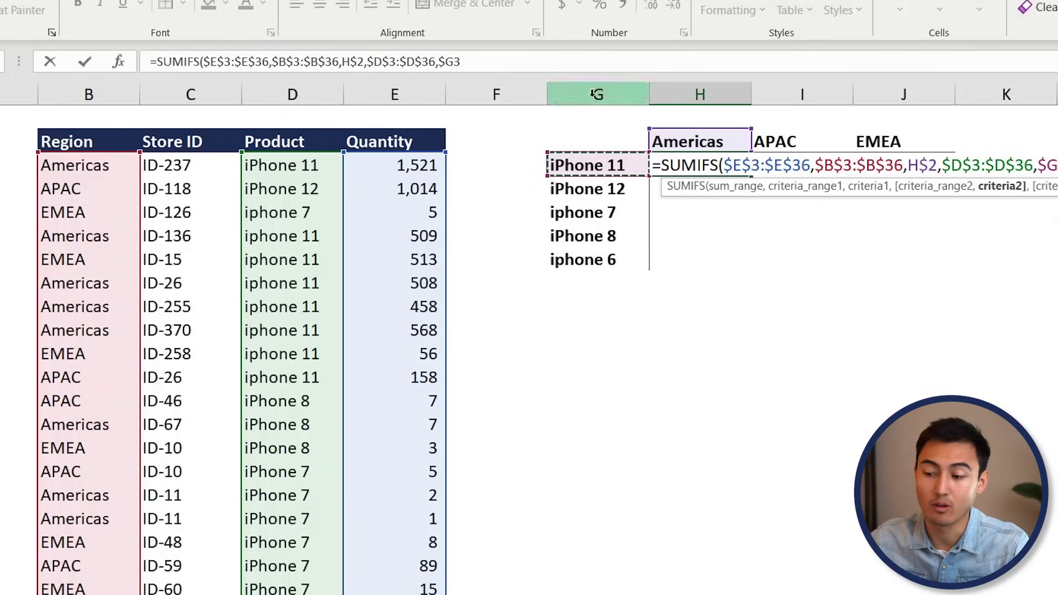
key(Return)
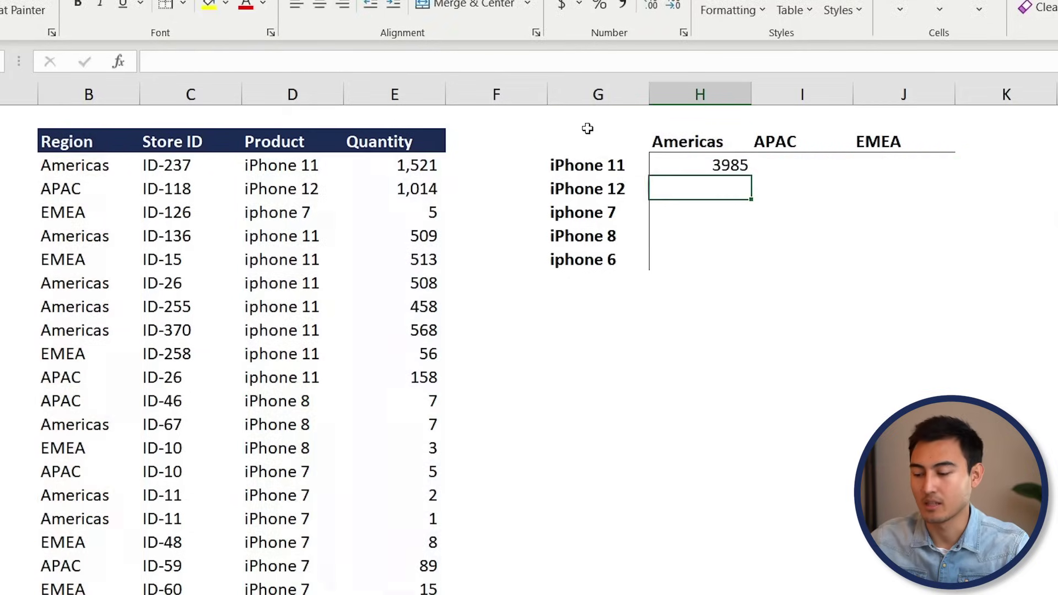
Copy the SUMIFS formula in H3 across the whole summary grid H3:J7
key(Up)
key(ctrl+c)
key(shift+Down)
key(shift+Down)
key(shift+Down)
key(shift+Down)
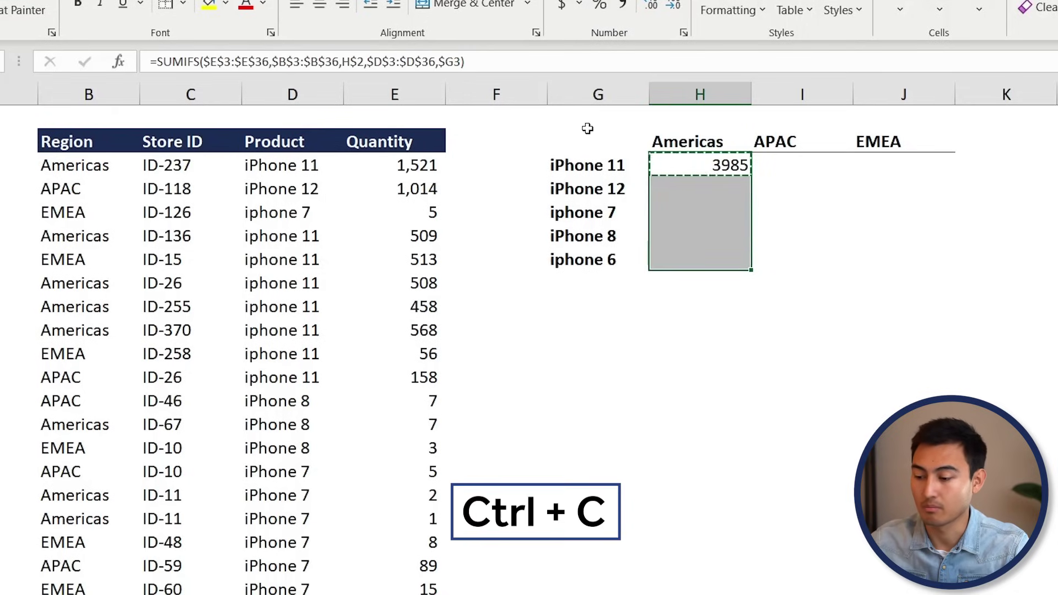
key(shift+Right)
key(shift+Right)
key(ctrl+v)
Check the copied SUMIFS formulas, including the references used in J7, and the product labels in G5:G7
key(Right)
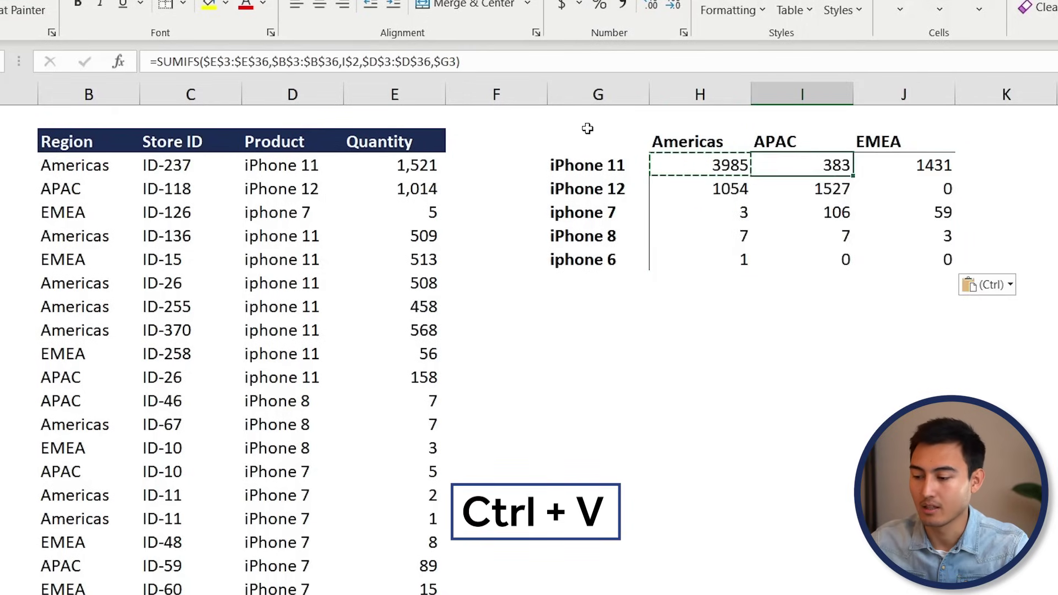
key(Right)
key(Left)
key(Left)
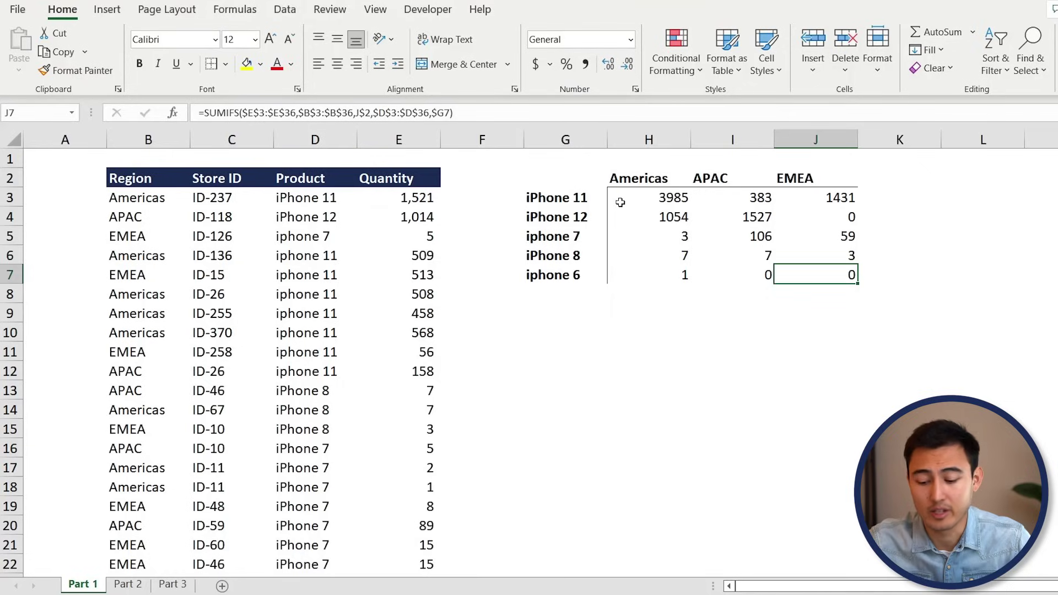
key(F2)
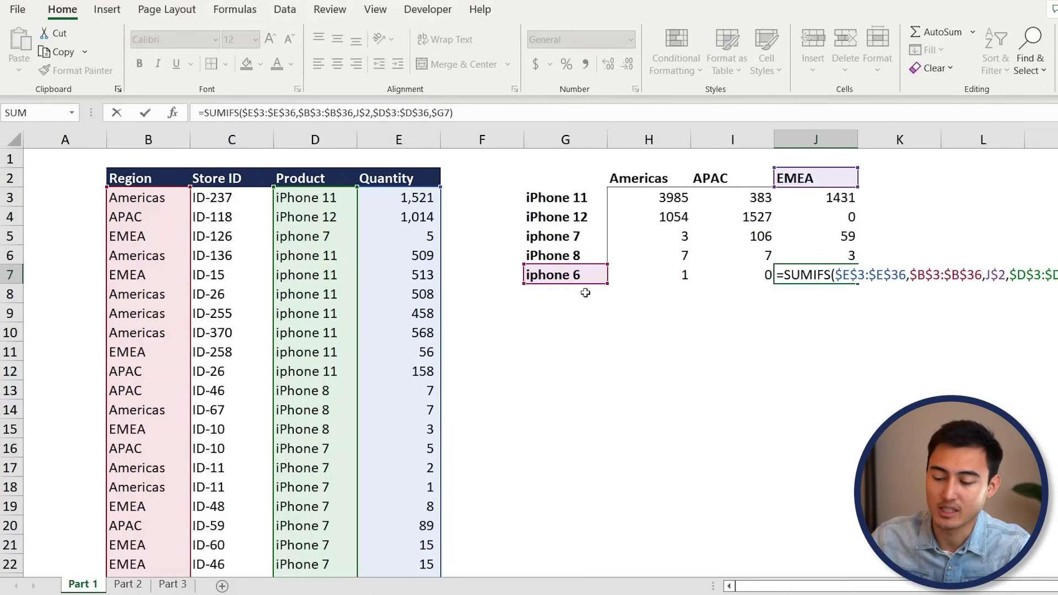
key(ctrl+Return)
key(Left)
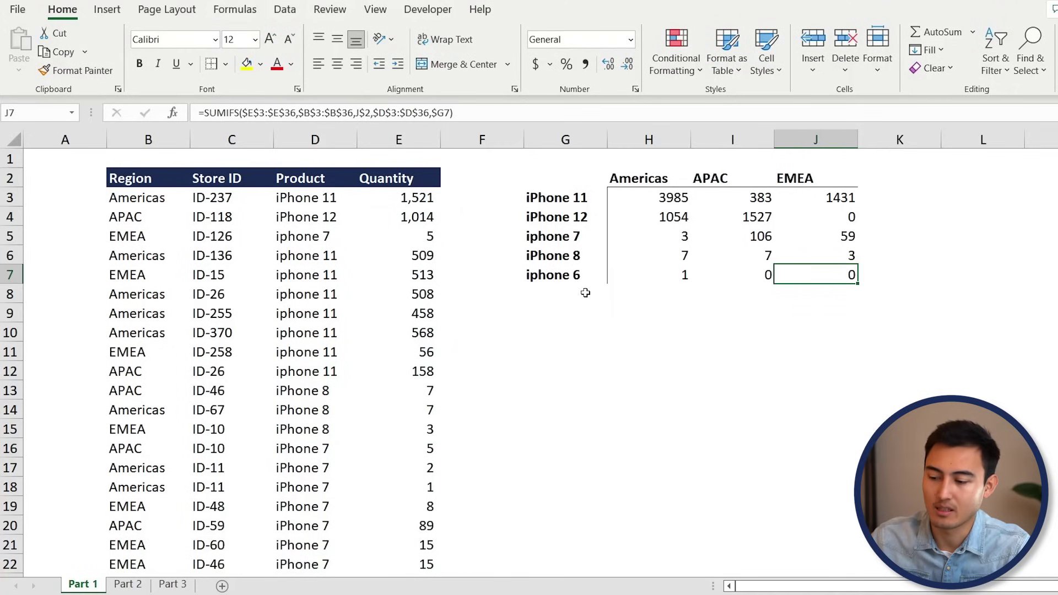
key(Up)
key(Left)
key(Left)
key(Up)
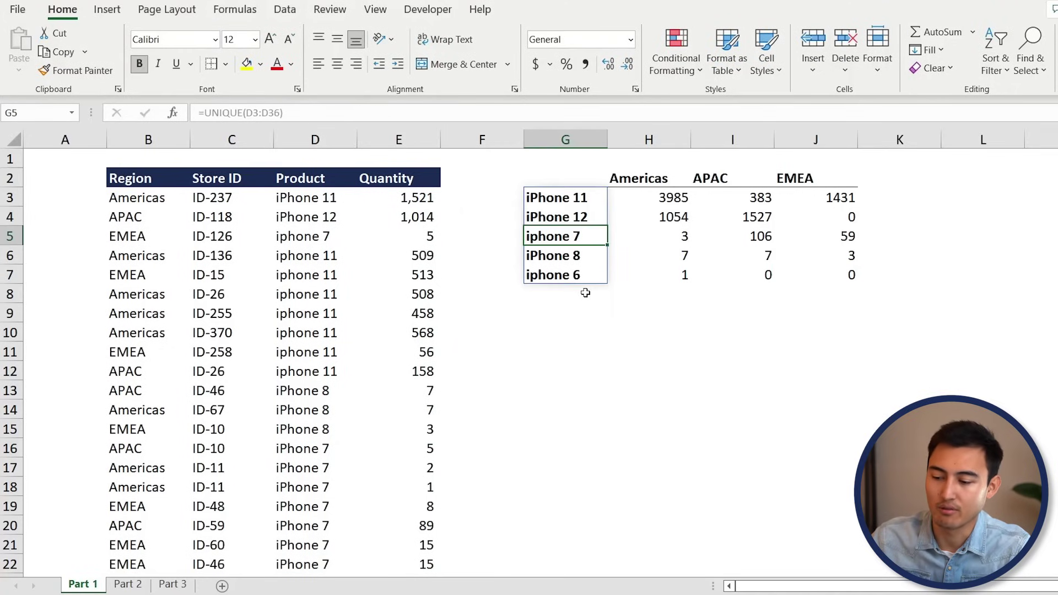
key(shift+Down)
key(shift+Down)
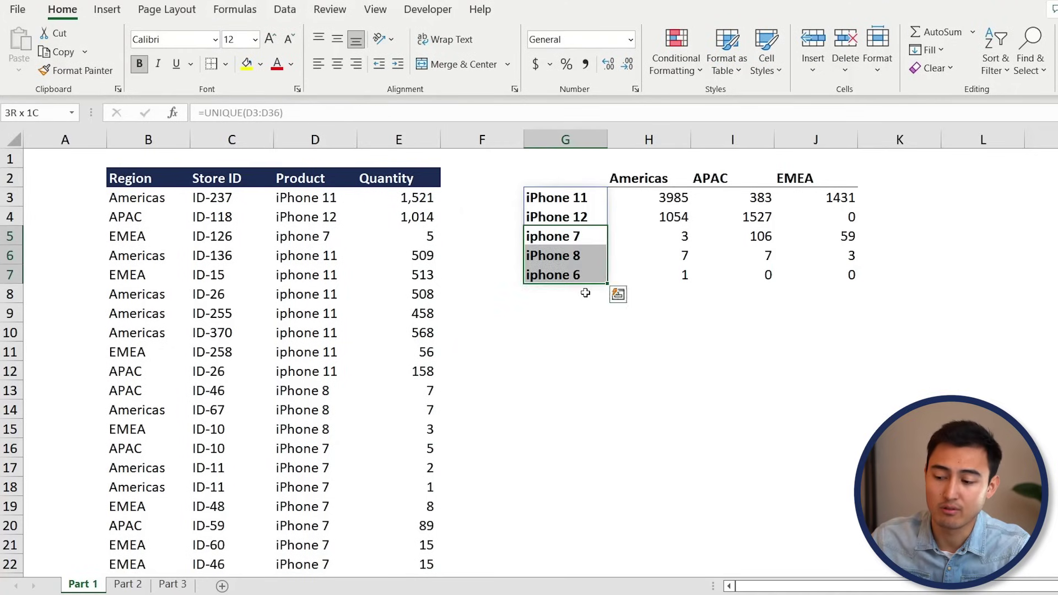
key(Right)
key(Left)
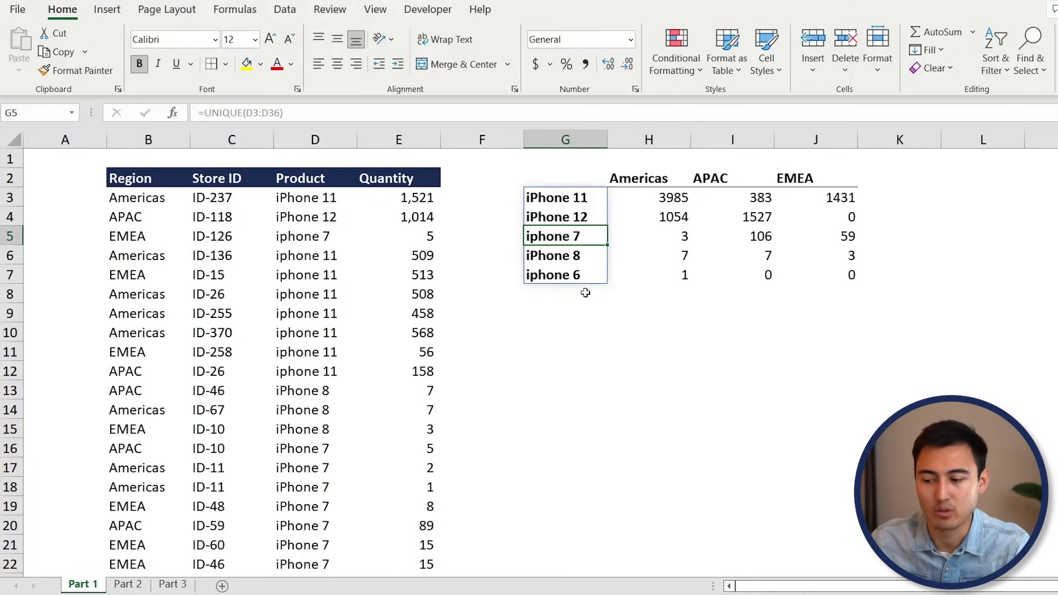
Apply conditional formatting to H3:J7 that marks values greater than 500 with Light Red Fill with Dark Red Text
key(Right)
key(Up)
key(Up)
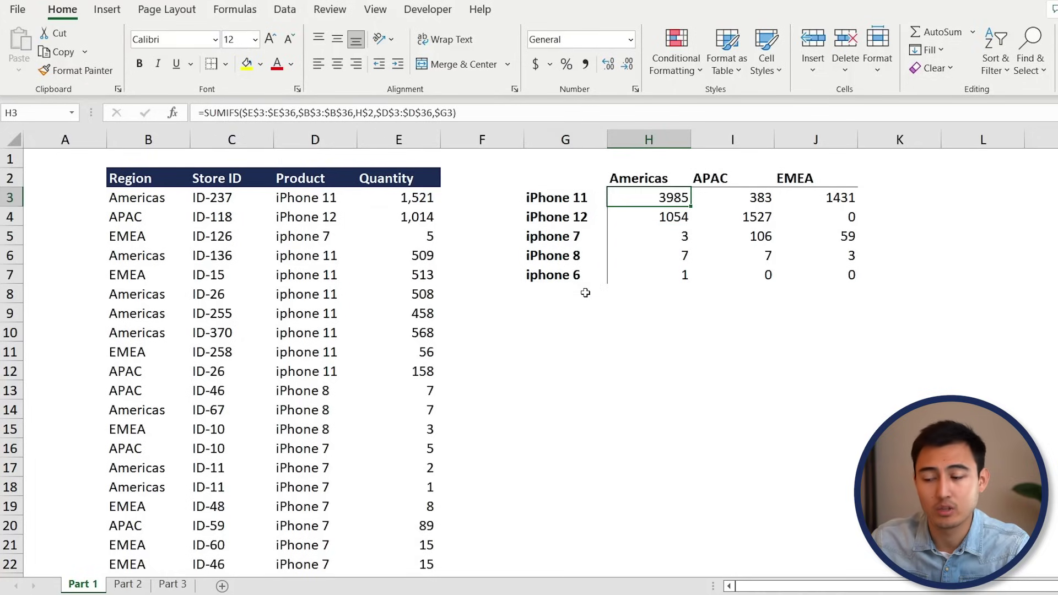
key(ctrl+shift+Down)
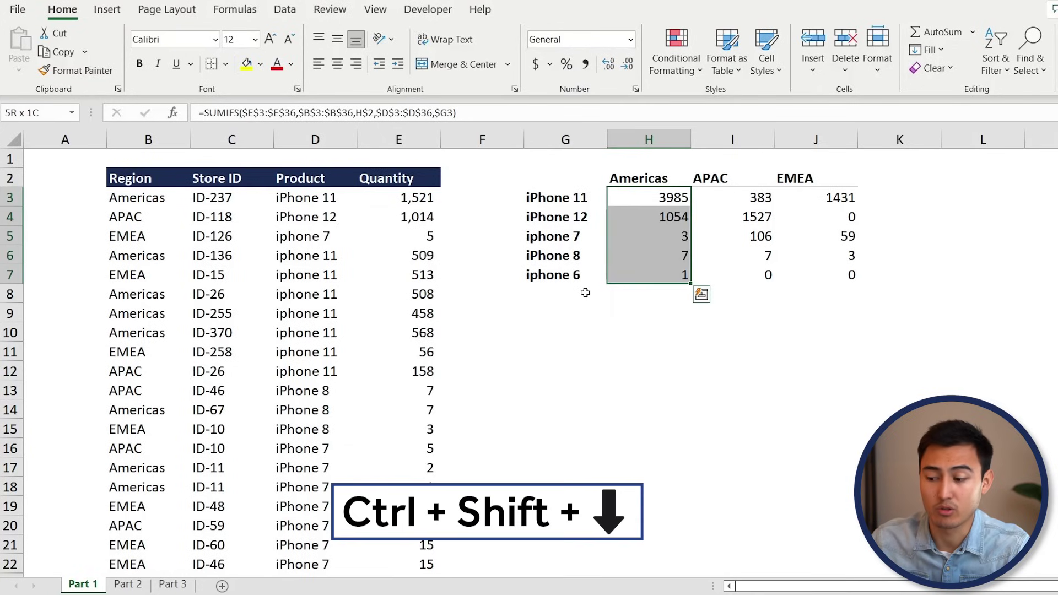
key(ctrl+shift+Right)
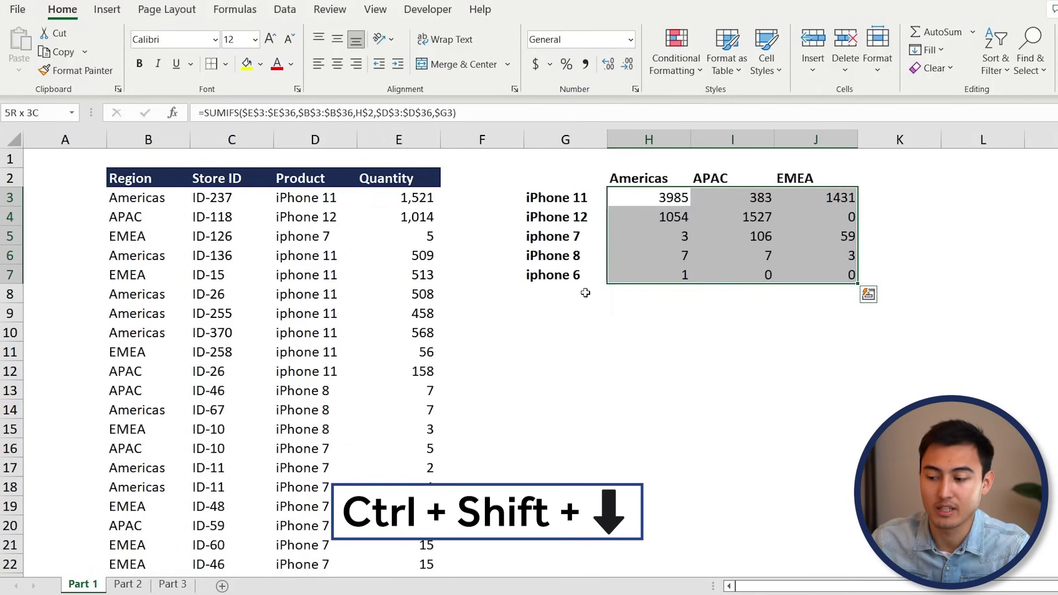
click(672, 61)
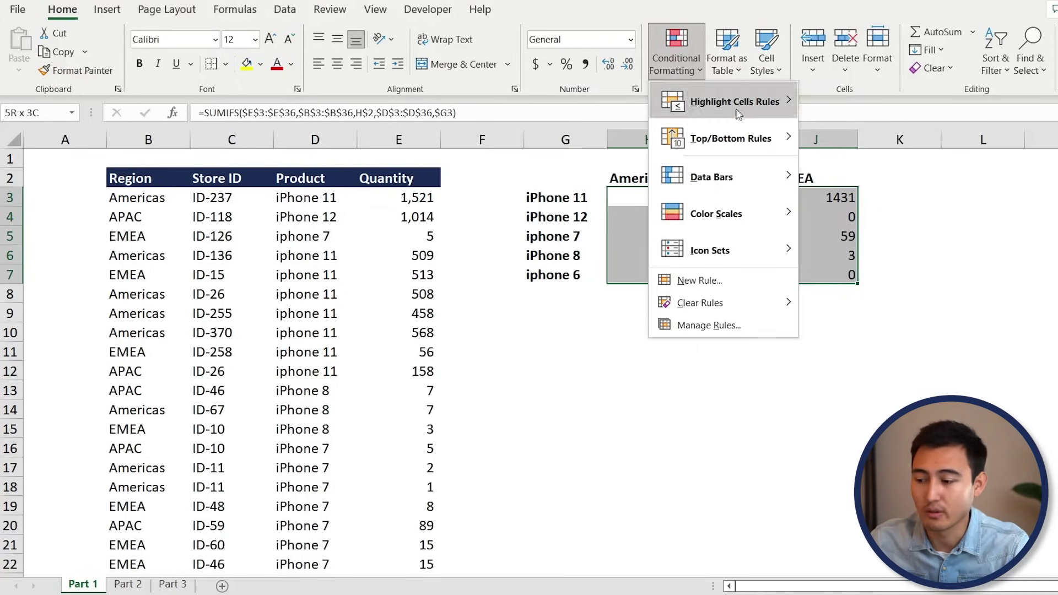
mouse_move(745, 116)
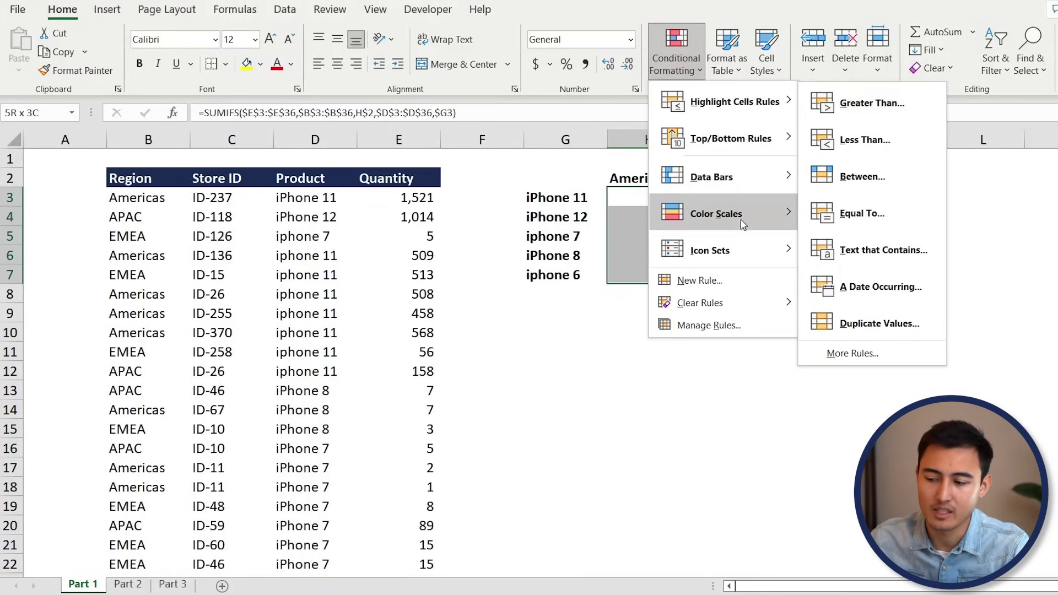
mouse_move(728, 184)
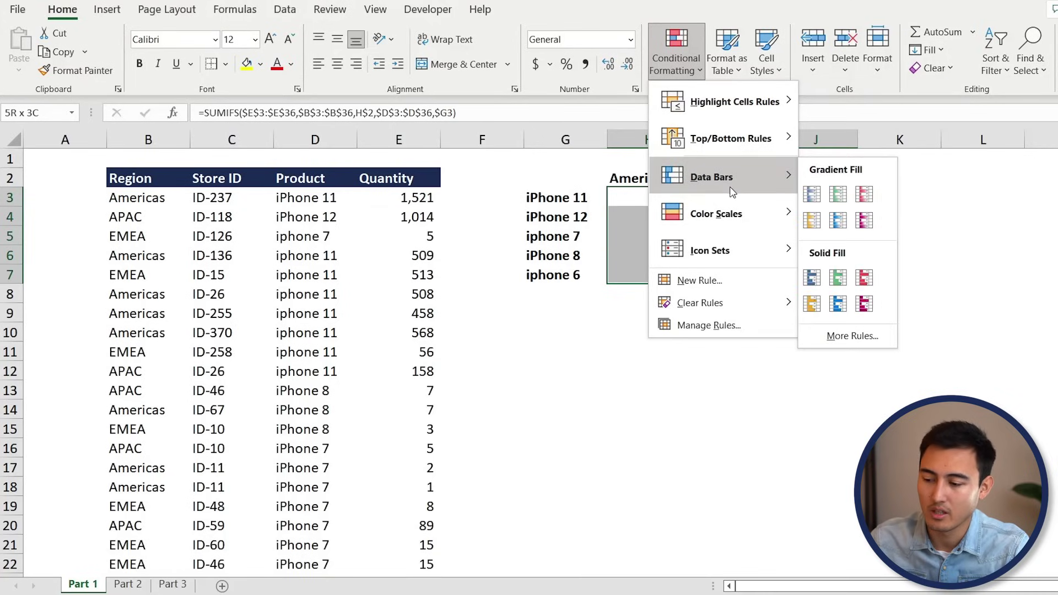
mouse_move(742, 254)
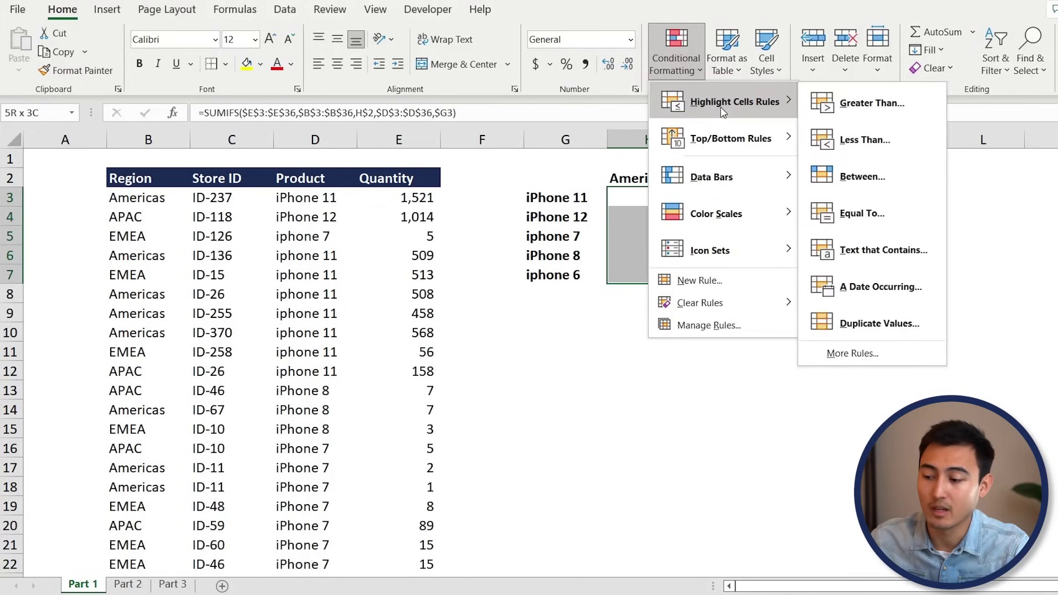
click(863, 114)
text(500)
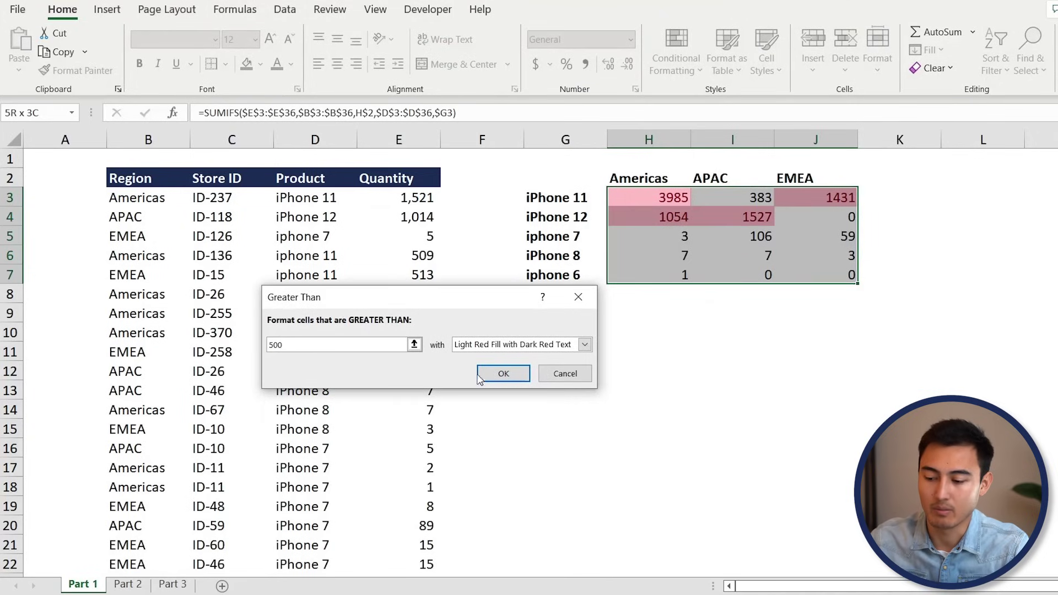
click(500, 373)
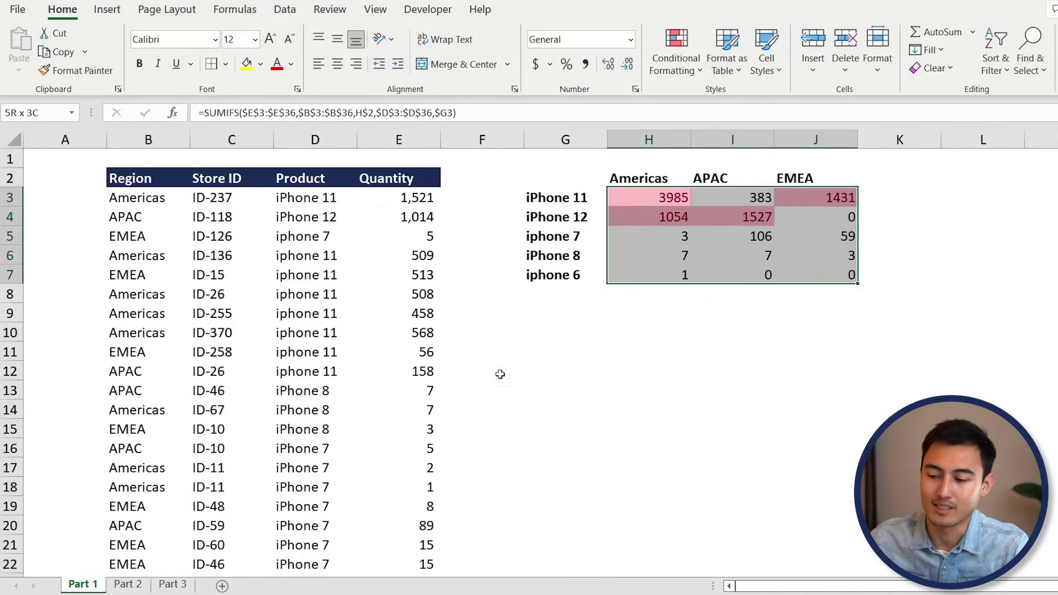
click(610, 176)
click(620, 201)
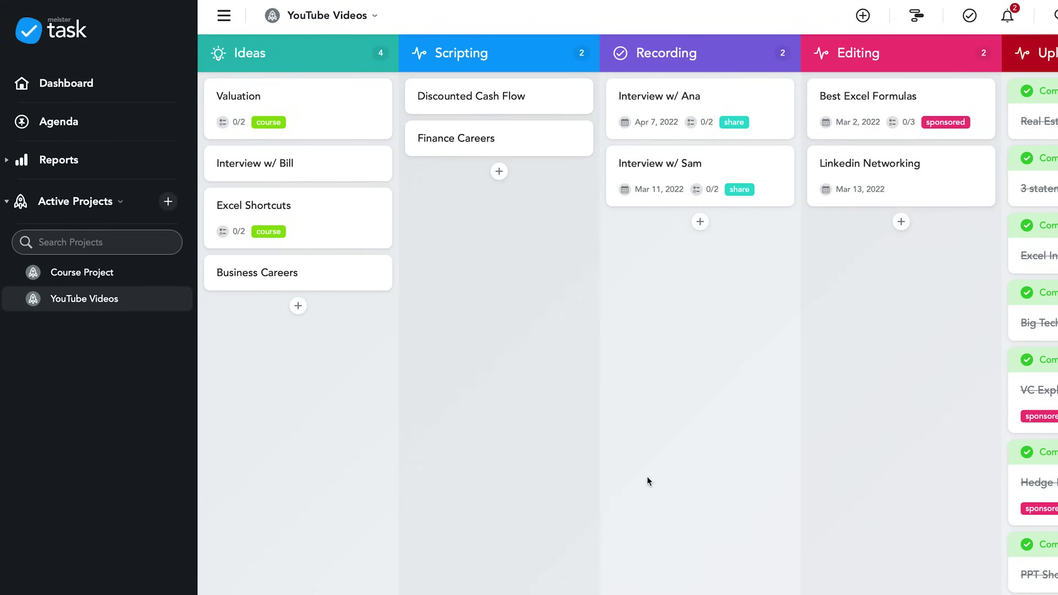
Switch to the YouTube Videos board in MeisterTask, review the Best Excel Formulas task's details and move its card from Editing to Upload
scroll(647, 476, right, 3)
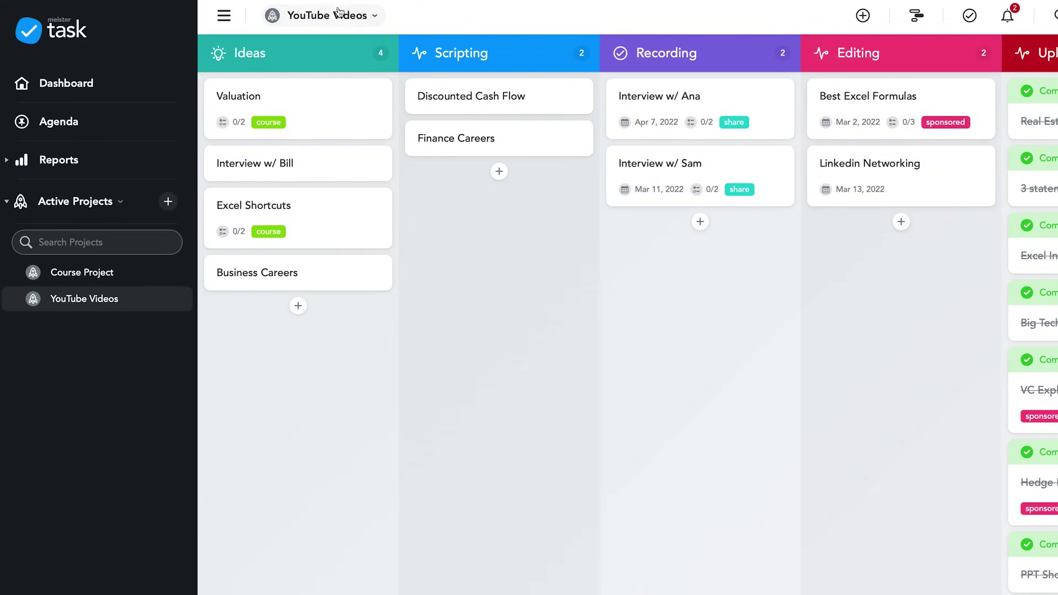
click(464, 101)
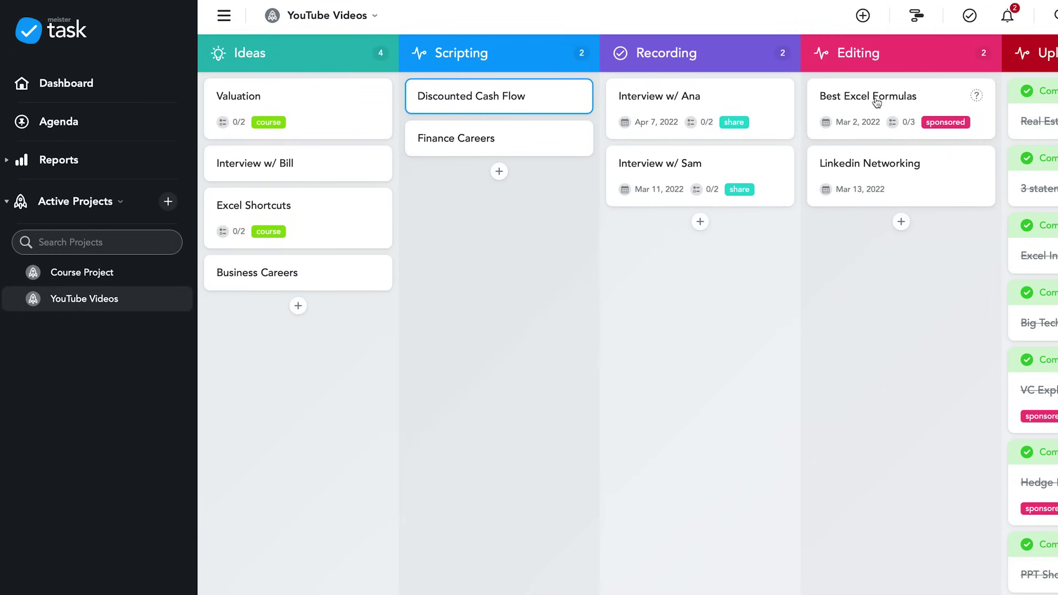
scroll(879, 101, right, 2)
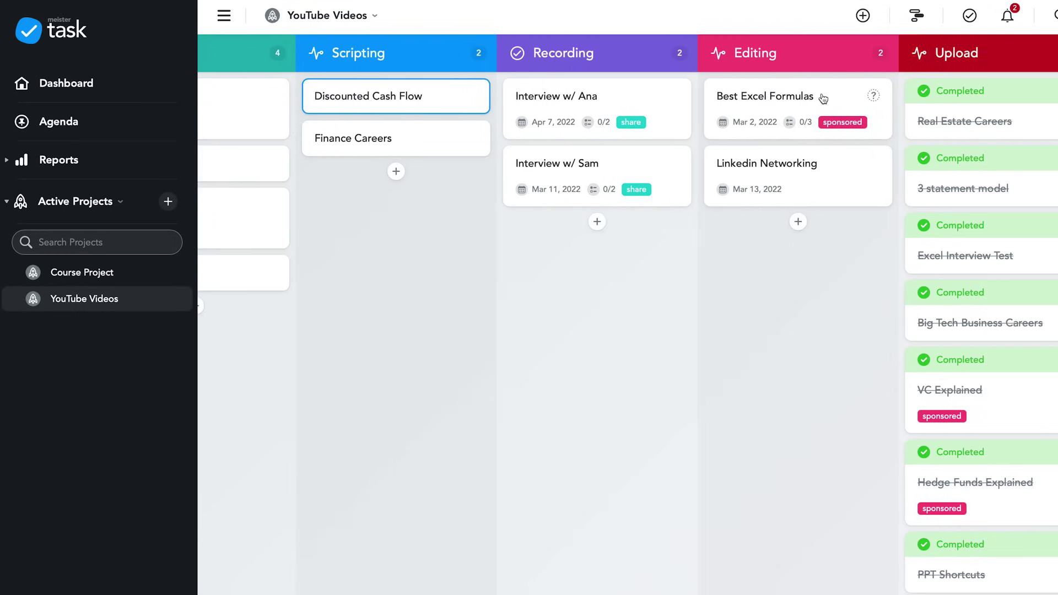
click(823, 98)
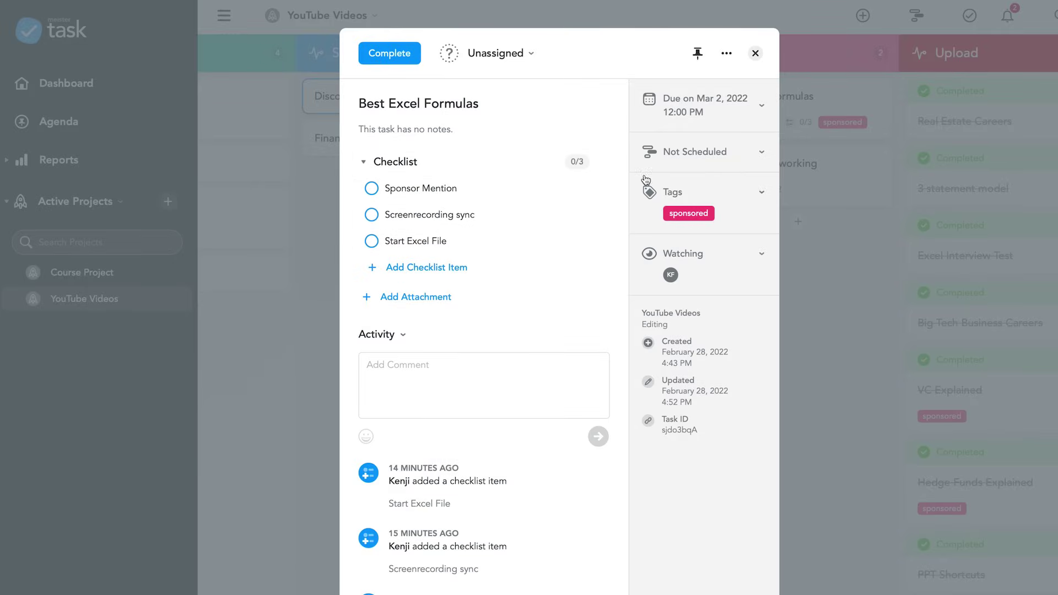
click(843, 323)
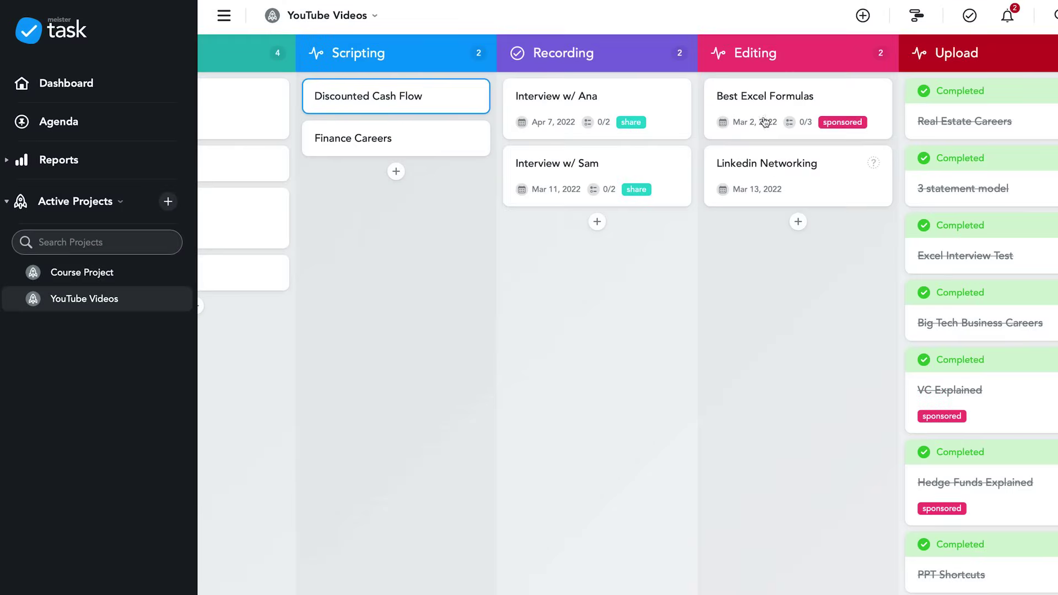
drag(744, 113, 946, 111)
click(946, 112)
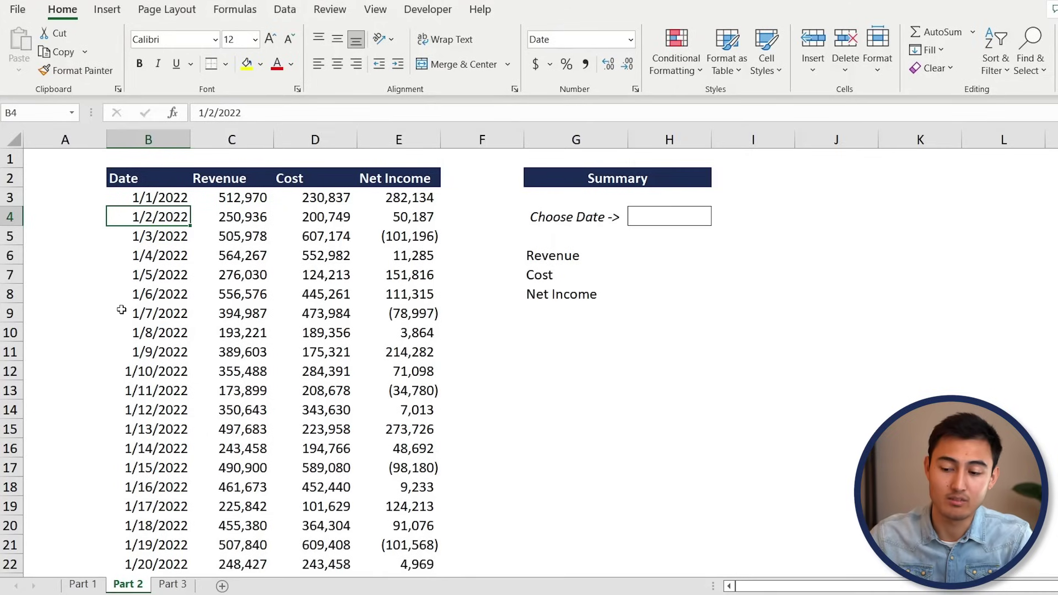
In the Excel workbook's Part 2 sheet, examine the daily data columns and the Summary block's Choose Date, Revenue, Cost and Net Income cells
key(Right)
key(Right)
key(Right)
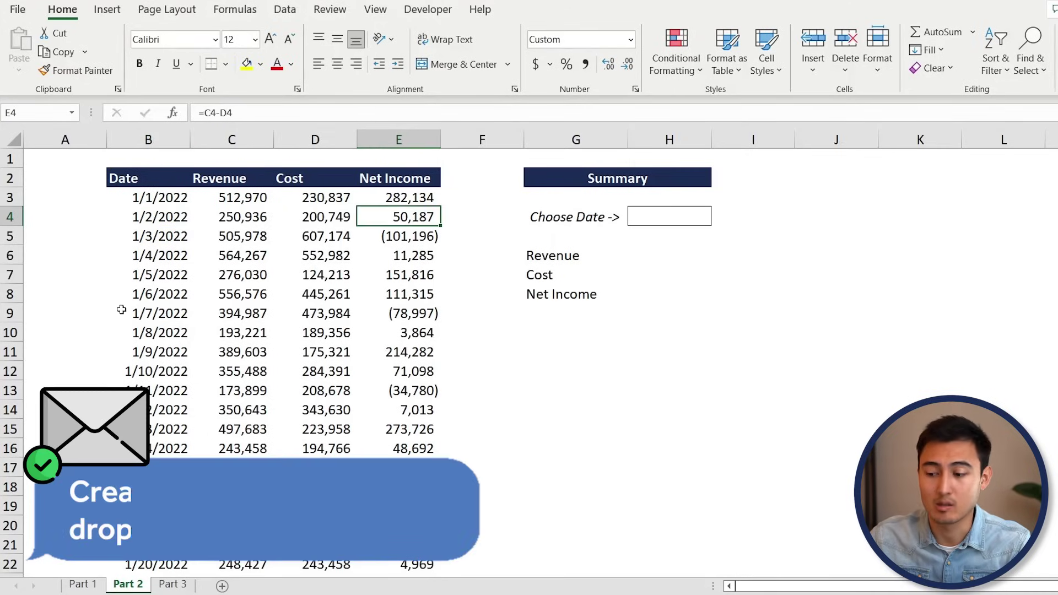
key(Right)
key(Right)
key(Right)
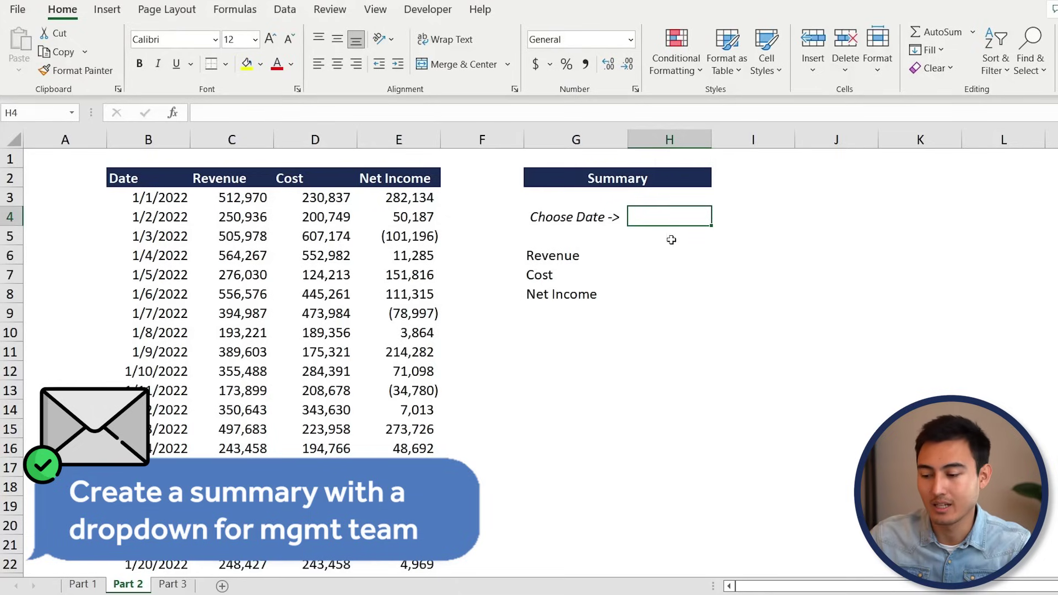
click(646, 260)
key(Down)
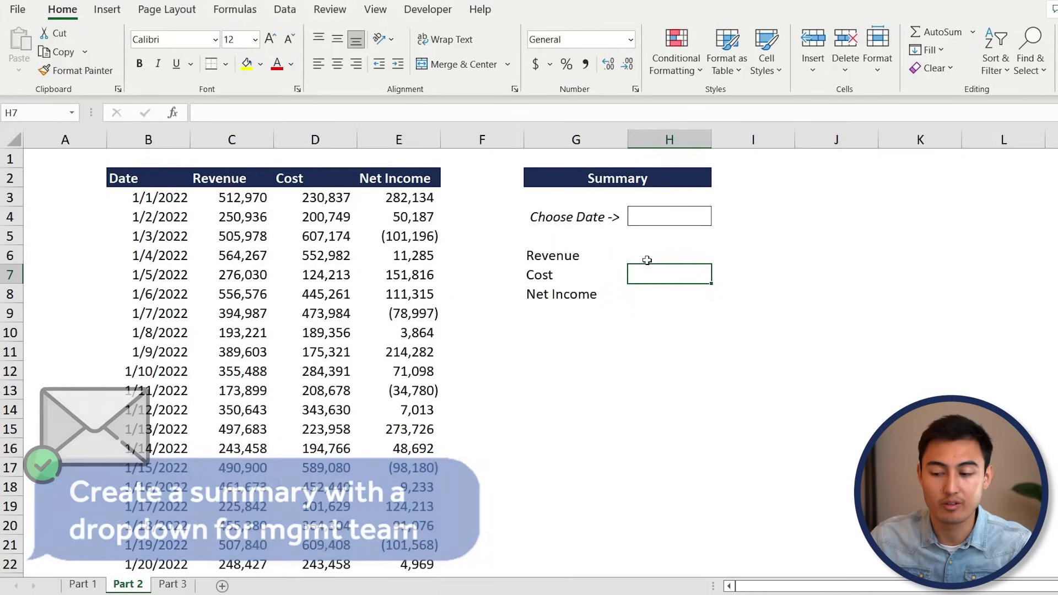
key(Down)
key(Up)
key(Up)
key(Up)
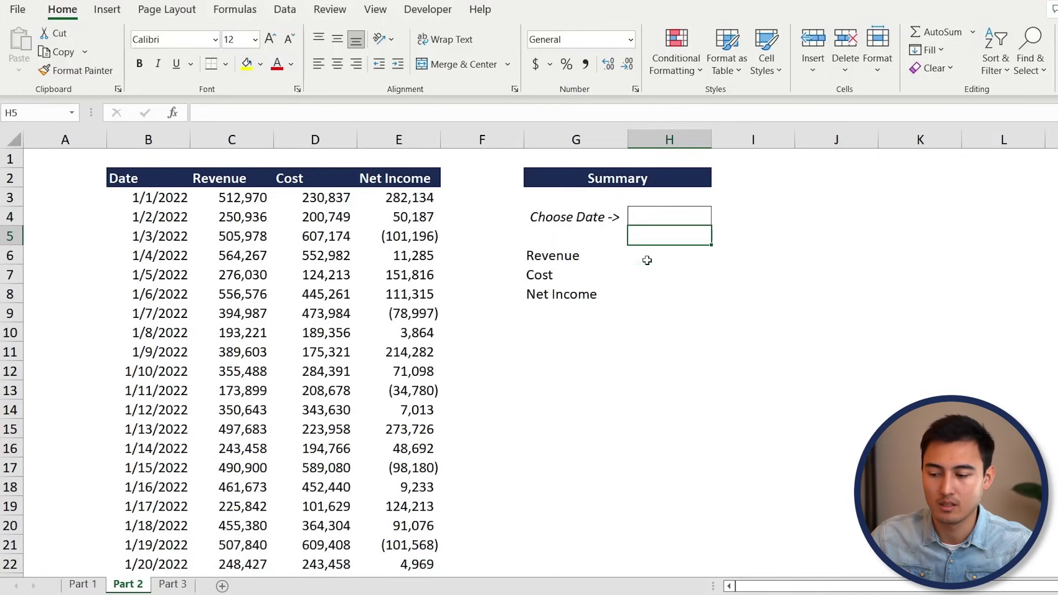
Add a list data validation to the Choose Date cell H4, using the dates in B3:B86 as its source
click(682, 221)
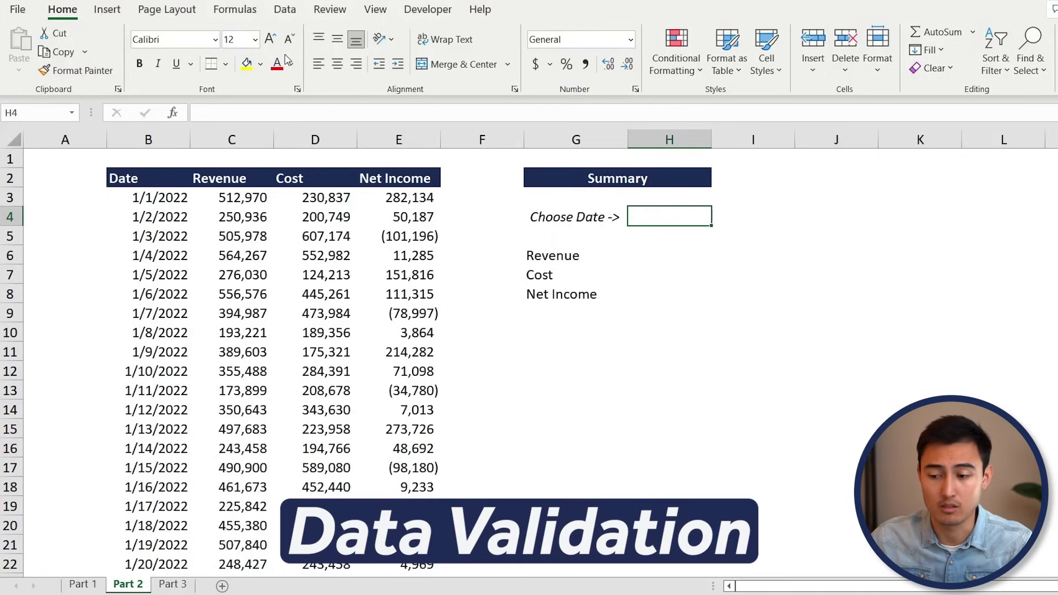
click(285, 9)
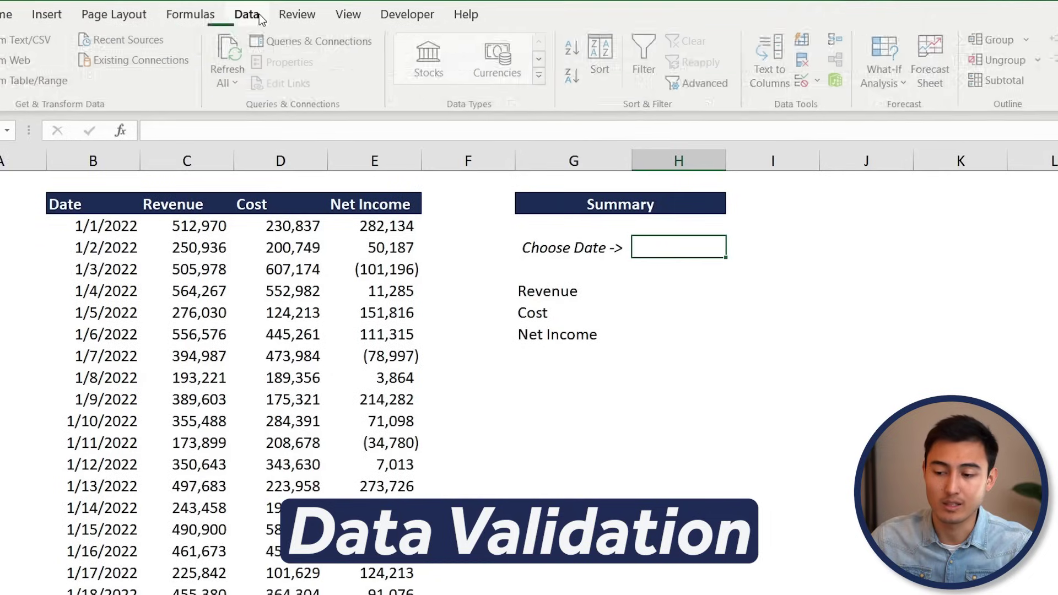
click(801, 81)
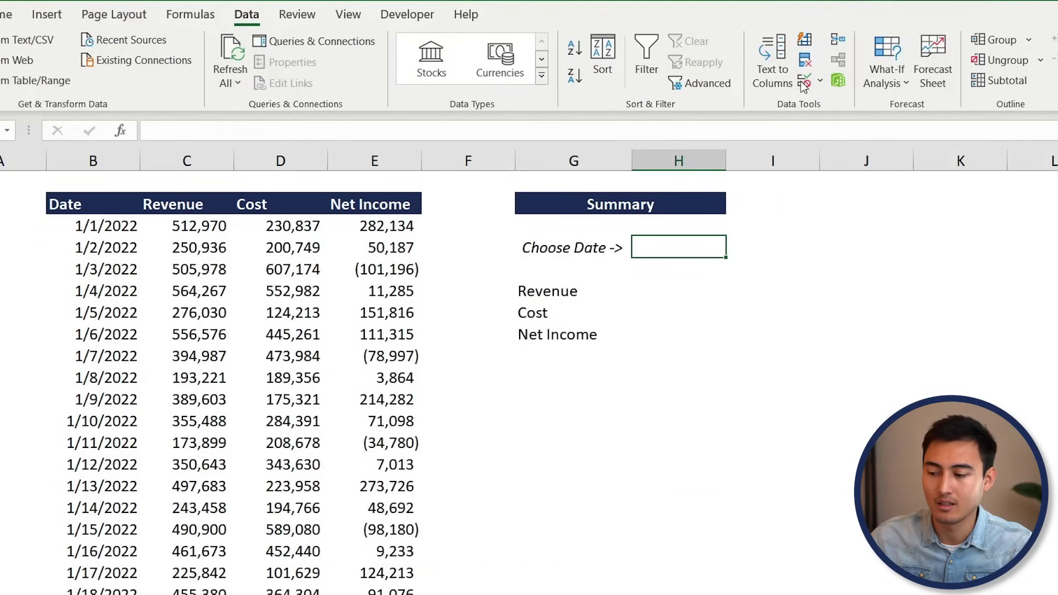
click(272, 311)
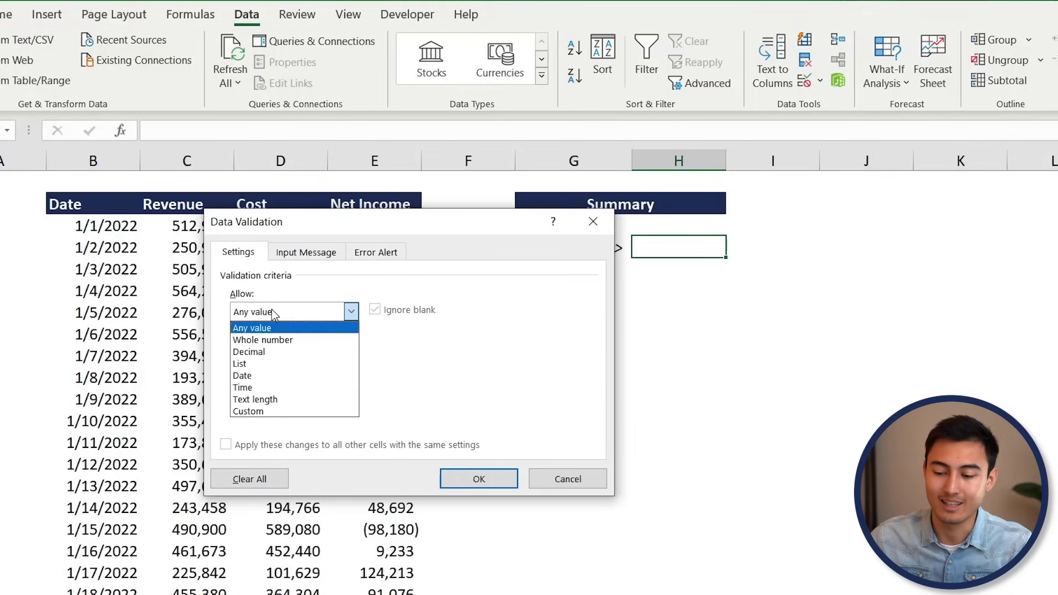
click(274, 363)
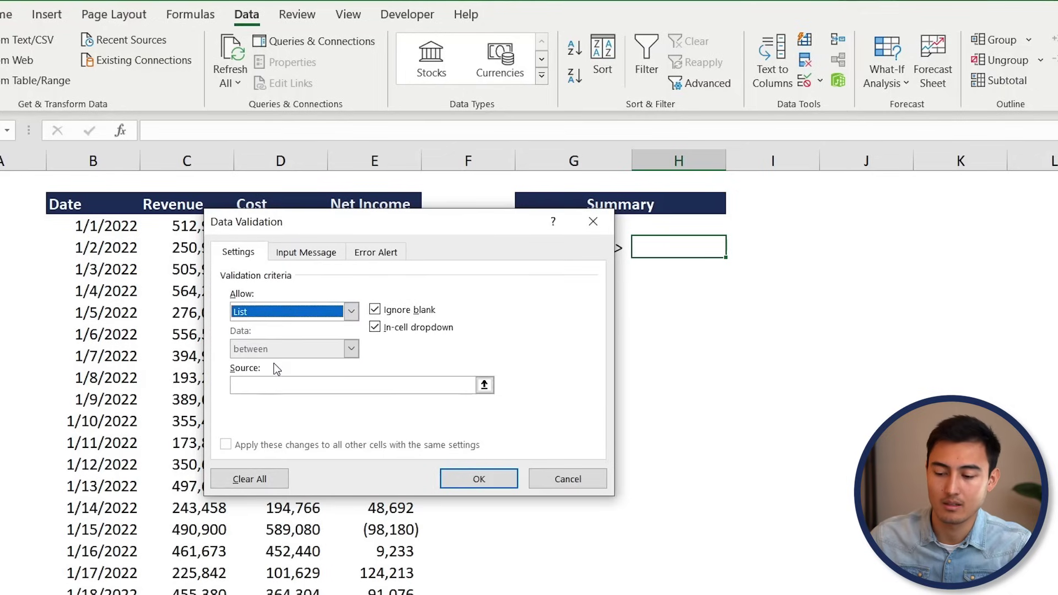
click(484, 386)
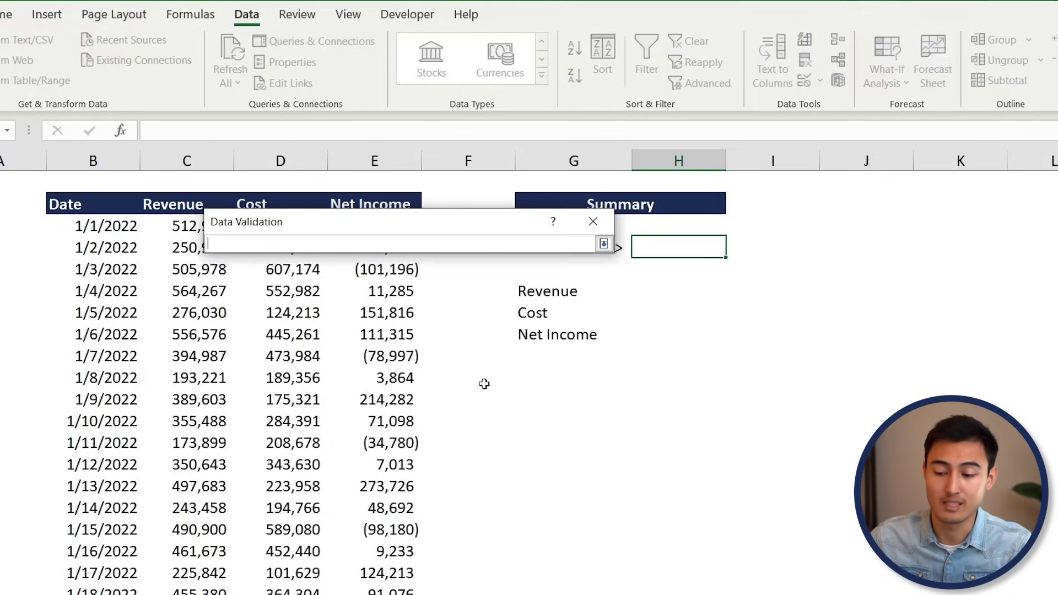
click(89, 226)
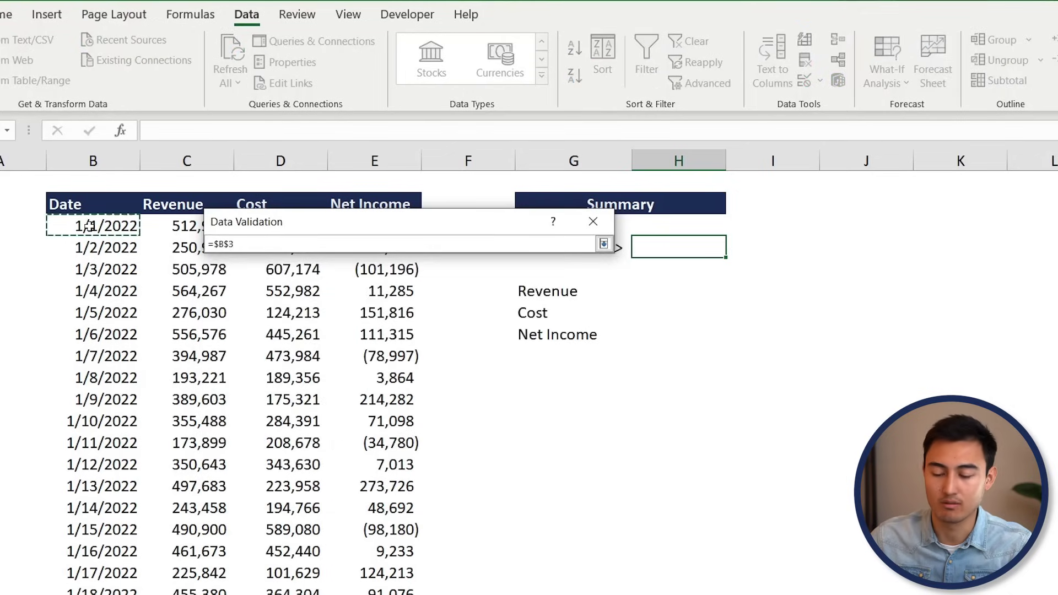
key(ctrl+shift+Down)
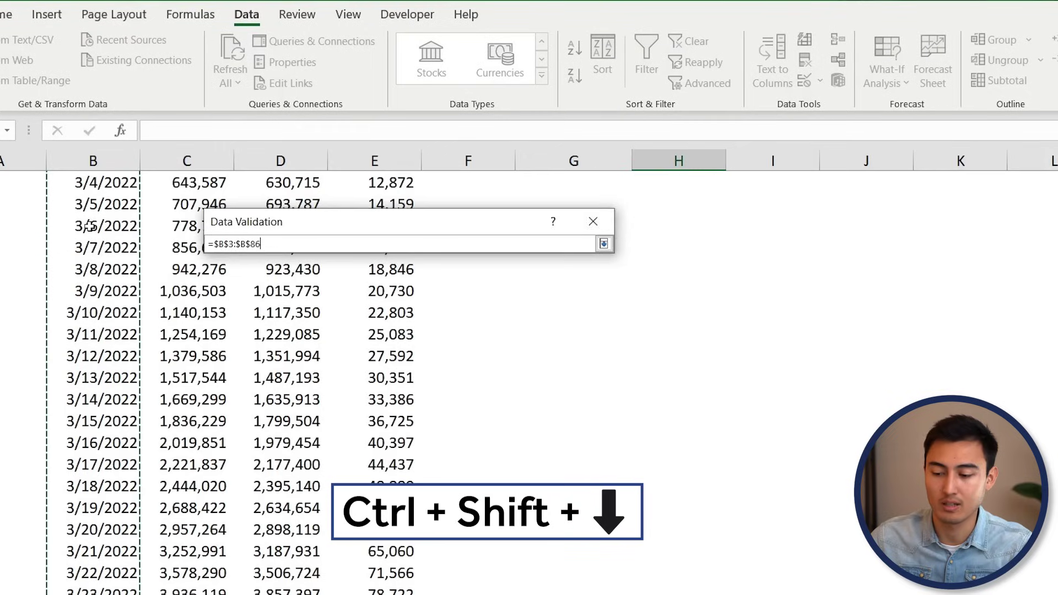
click(604, 244)
click(478, 479)
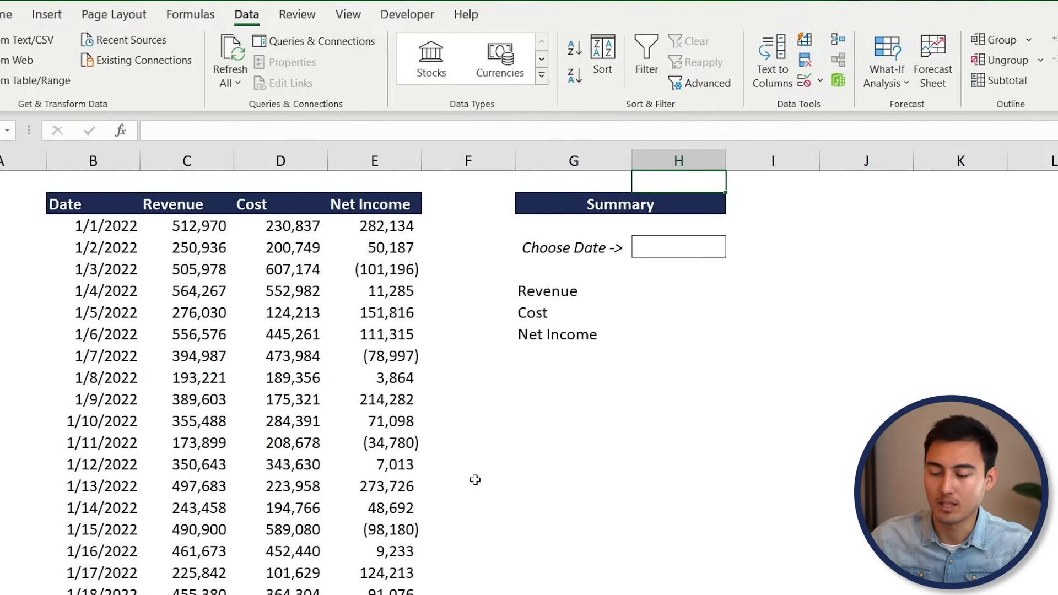
Try out the Choose Date dropdown in H4 by picking 1/2/2022
click(694, 247)
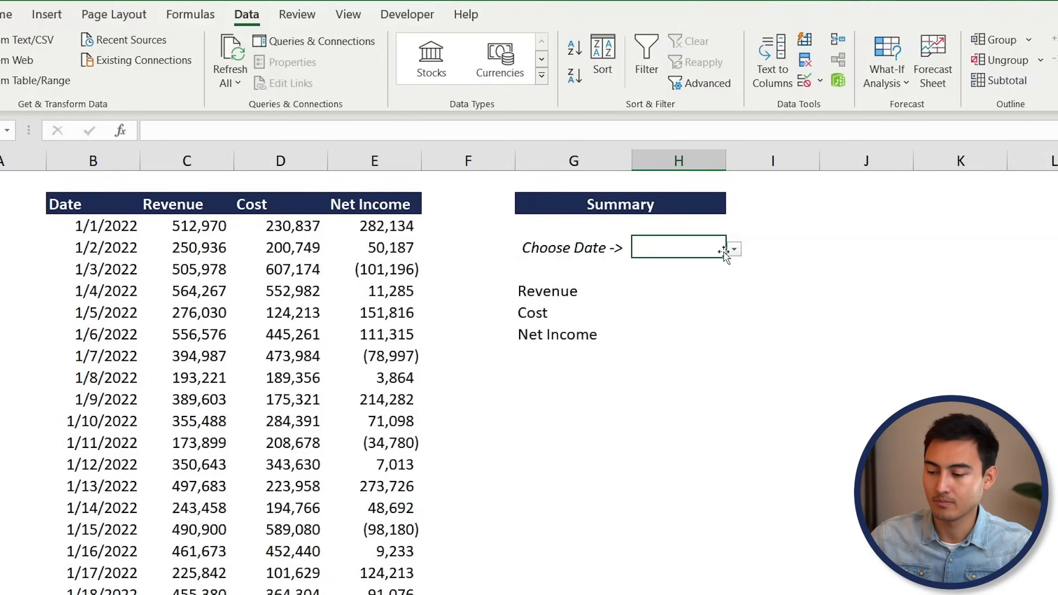
click(734, 250)
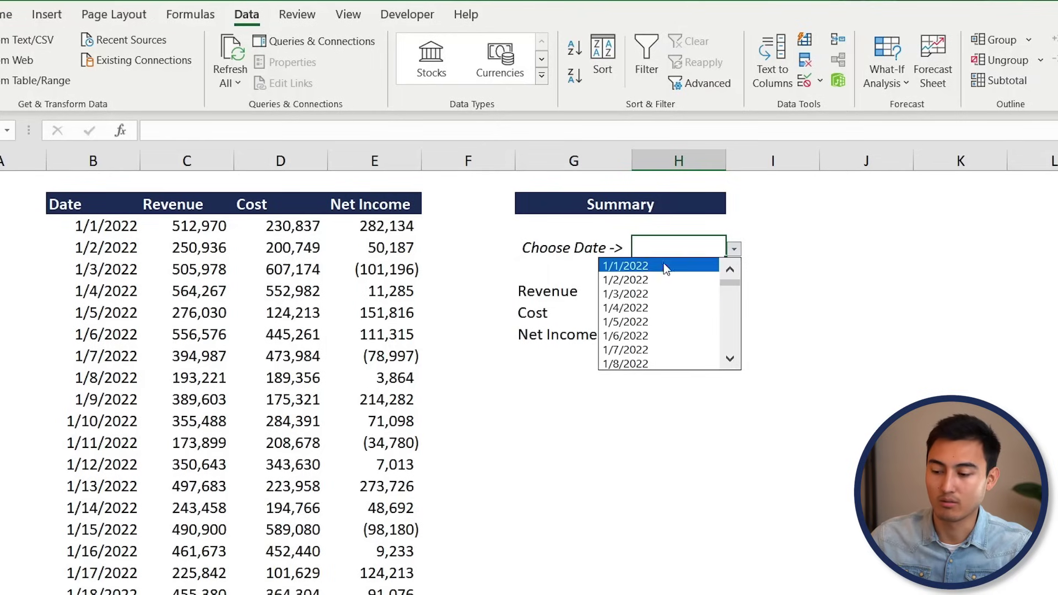
click(667, 279)
key(Left)
key(Right)
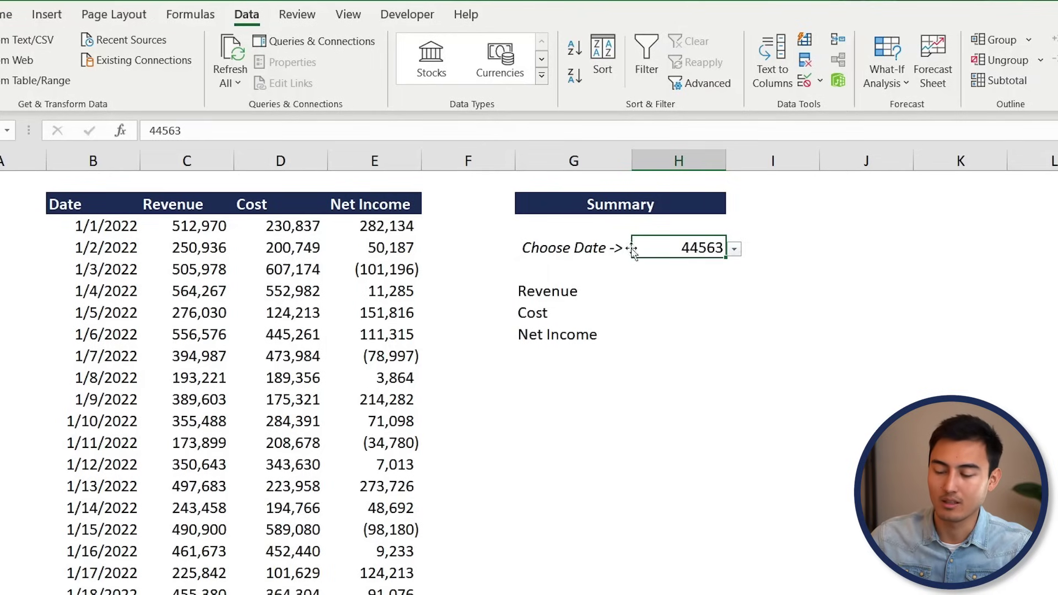
click(733, 249)
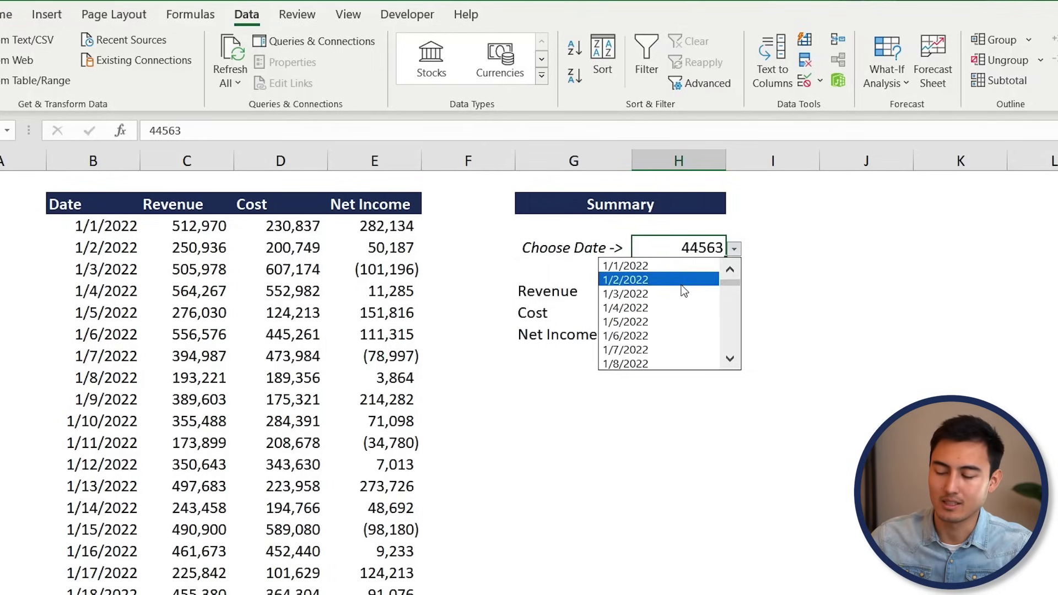
click(677, 281)
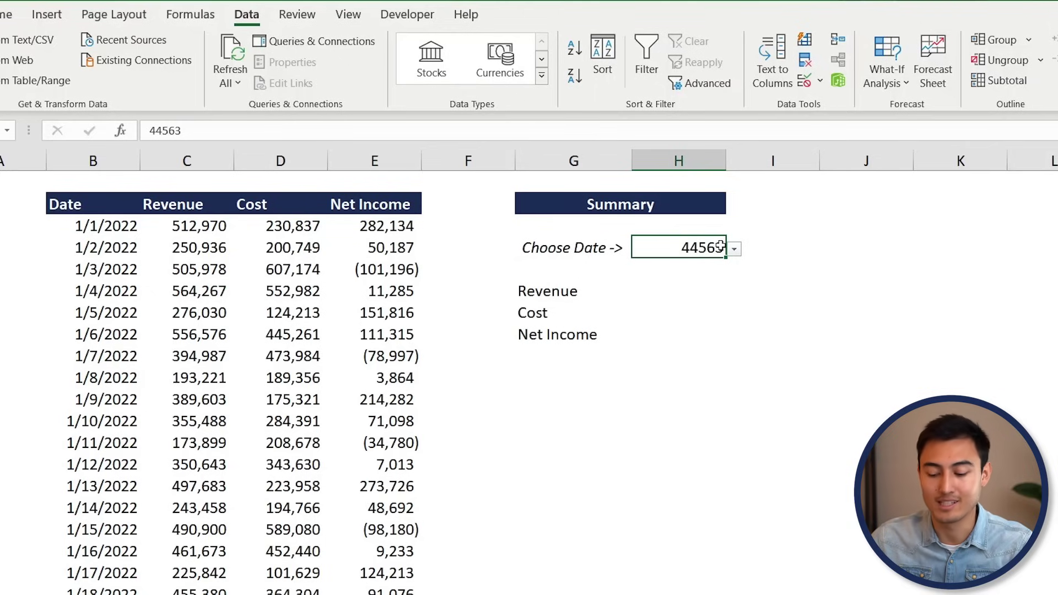
Format the Choose Date cell H4 as a Date with the *3/14/2012 type
key(ctrl+1)
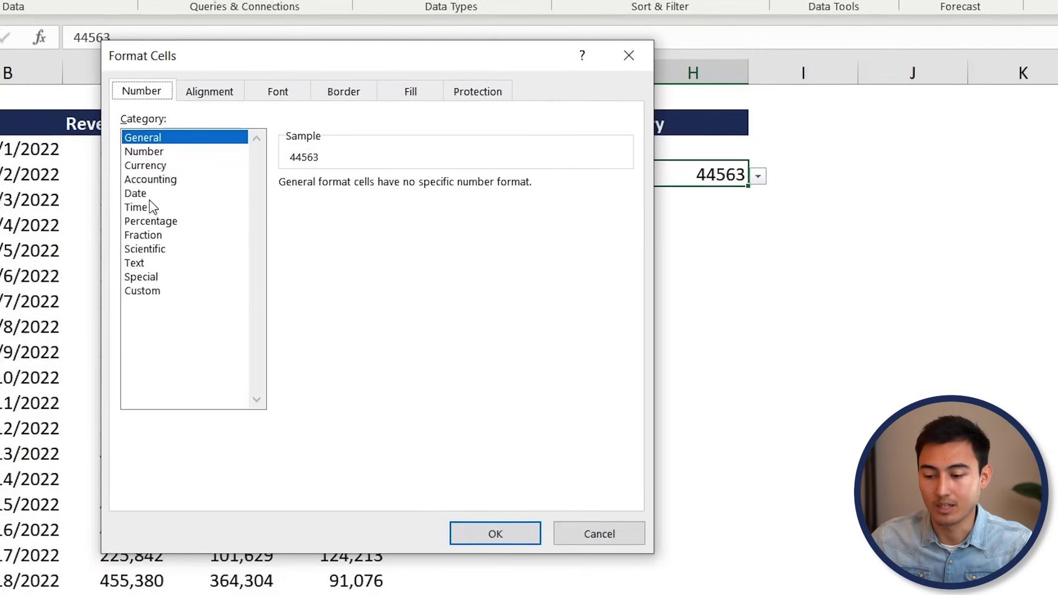
click(161, 194)
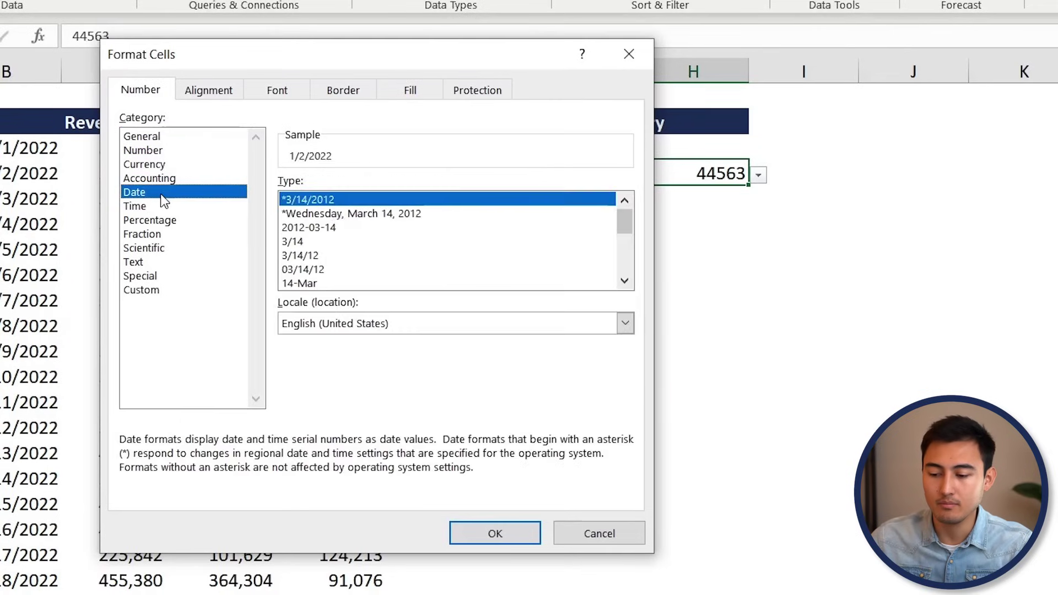
double_click(314, 199)
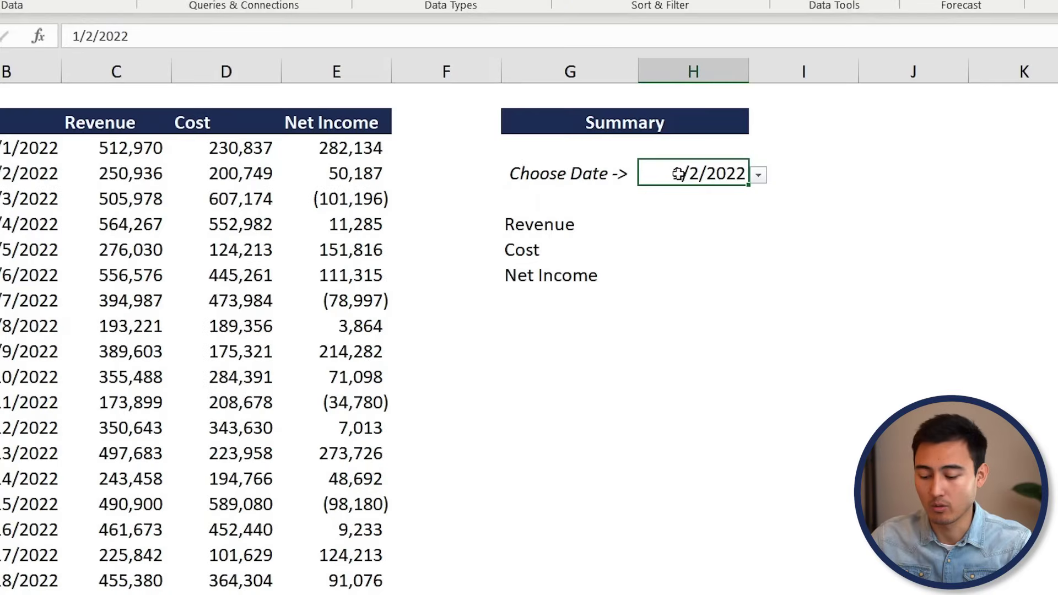
Replace the entry in the Choose Date cell H4 with the formula =TODAY()
text(=tod)
key(Tab)
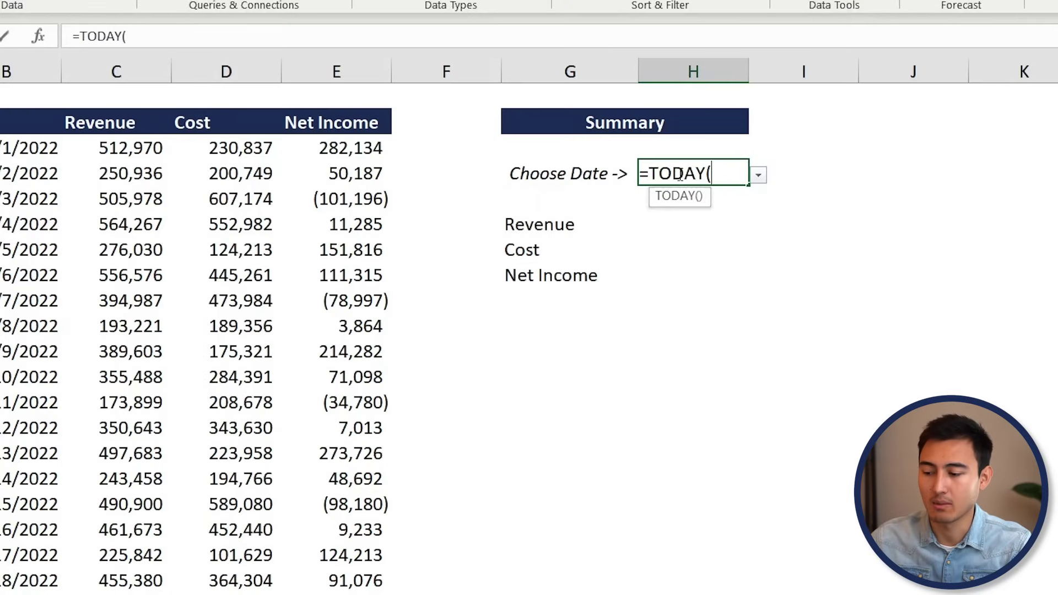
key(Return)
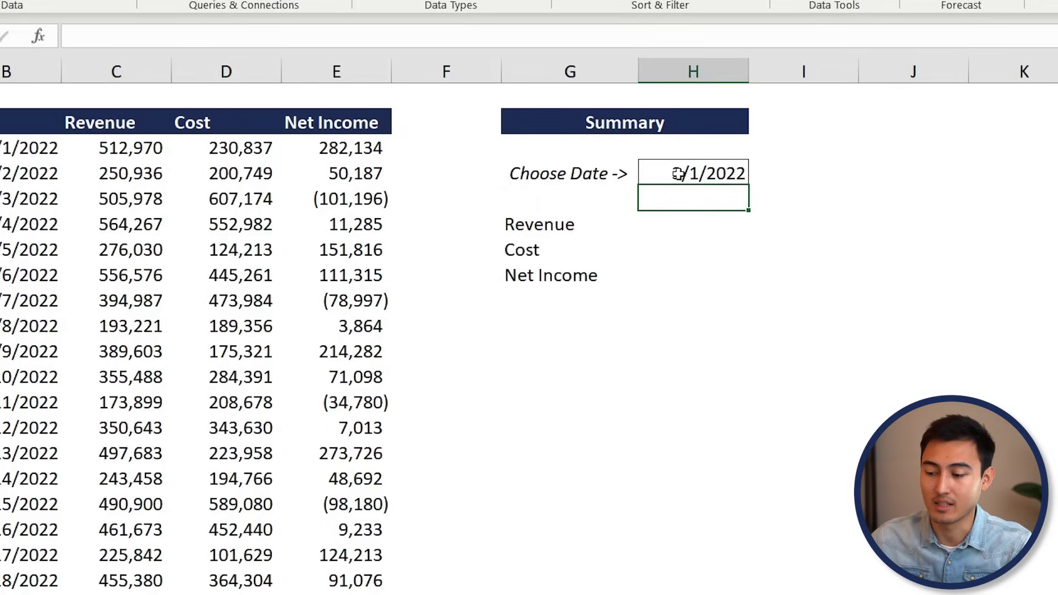
click(723, 174)
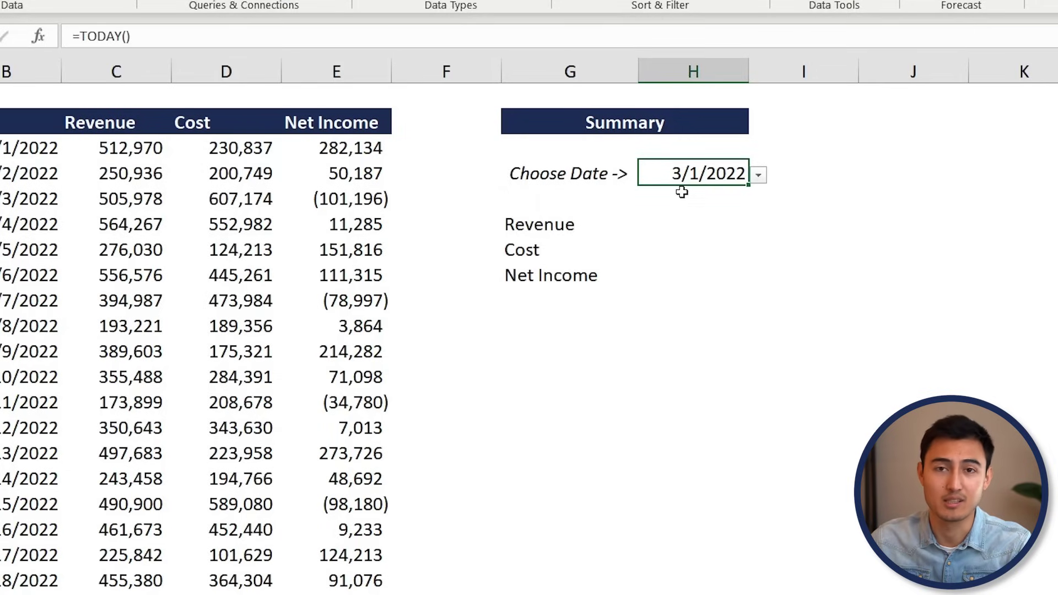
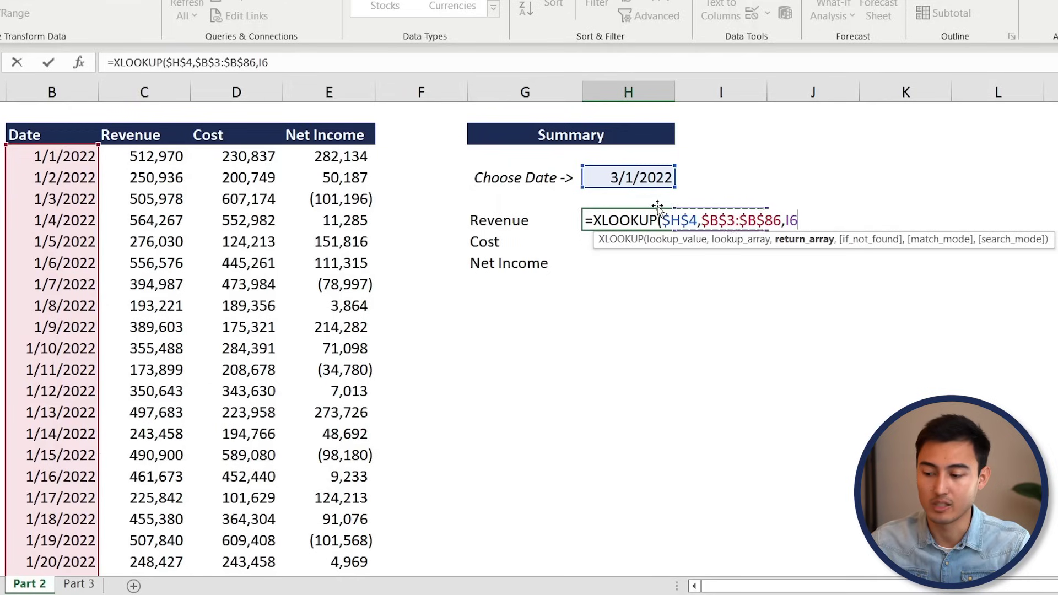
Complete the Revenue formula in H6 as =XLOOKUP($H$4,$B$3:$B$86,$C$3:$C$86), with the return range locked as absolute
key(Right)
key(Up)
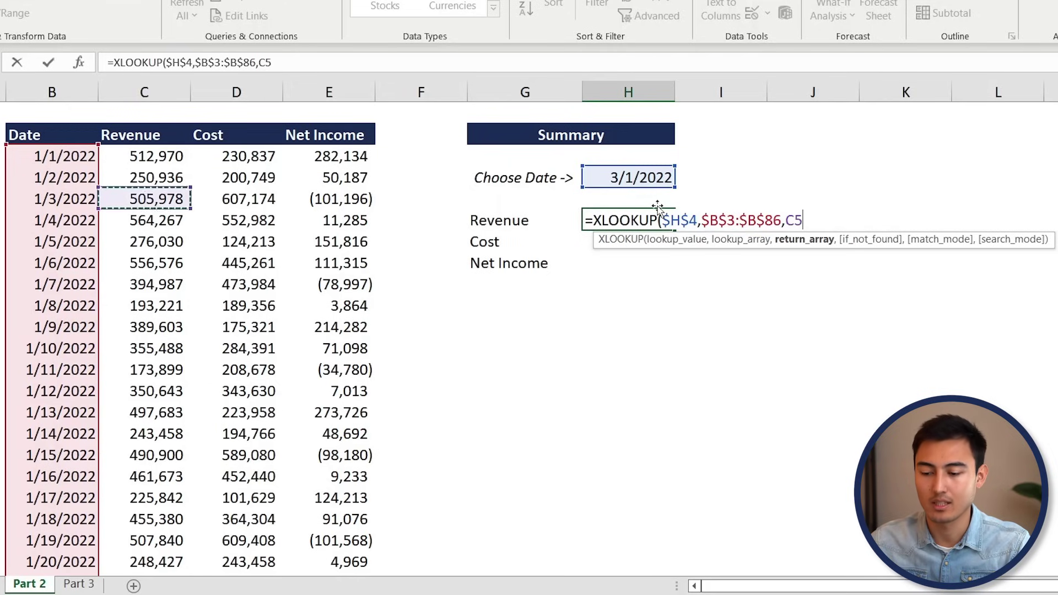
key(Up)
key(Up)
key(ctrl+shift+Down)
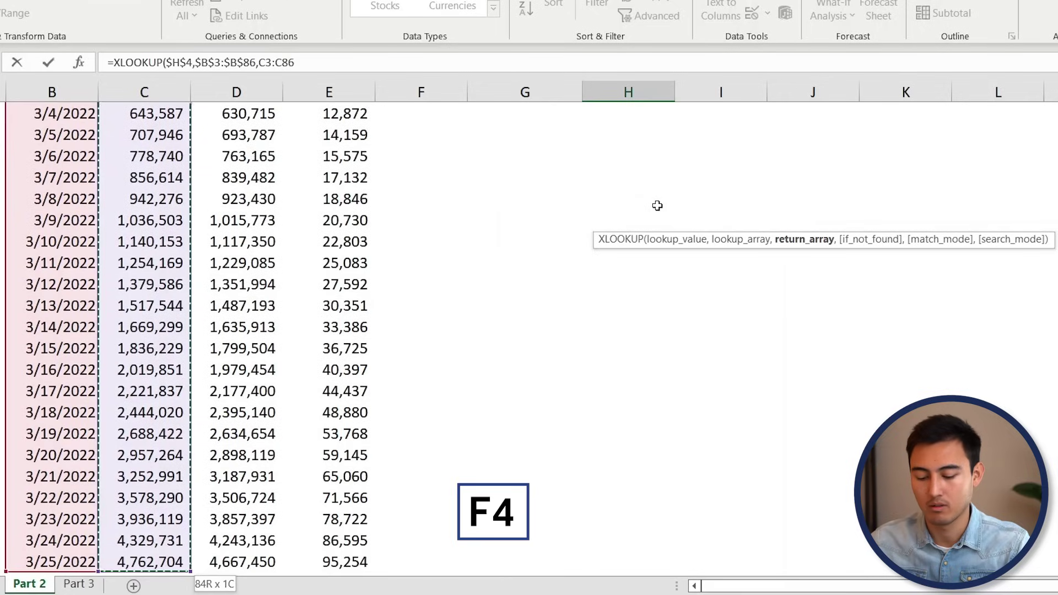
key(F4)
scroll(657, 207, up, 20)
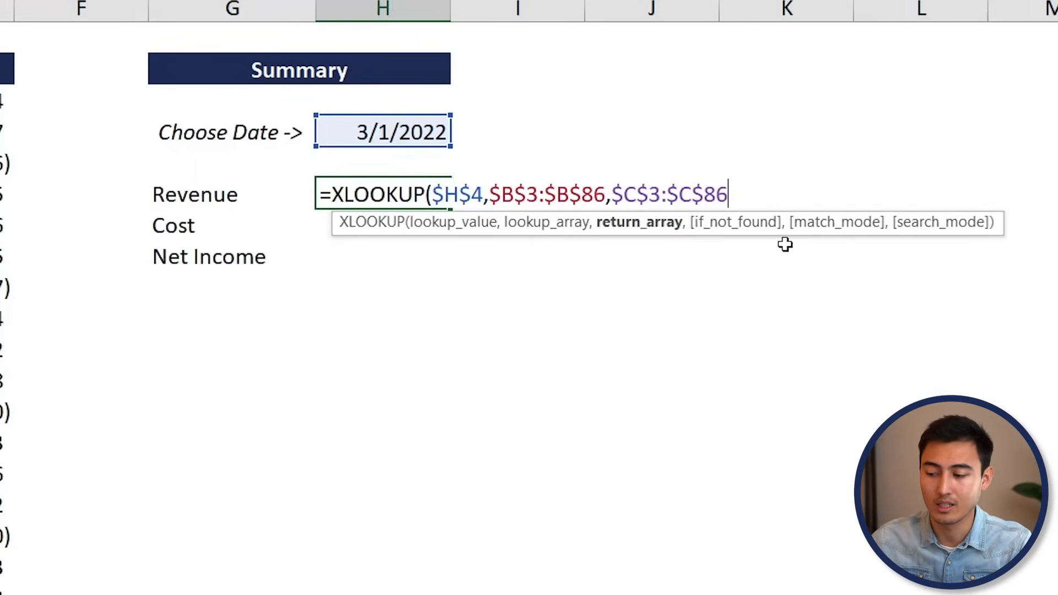
key(Return)
Copy the Revenue XLOOKUP into the Cost cell H7 and shift its return range to the Cost column D
key(Up)
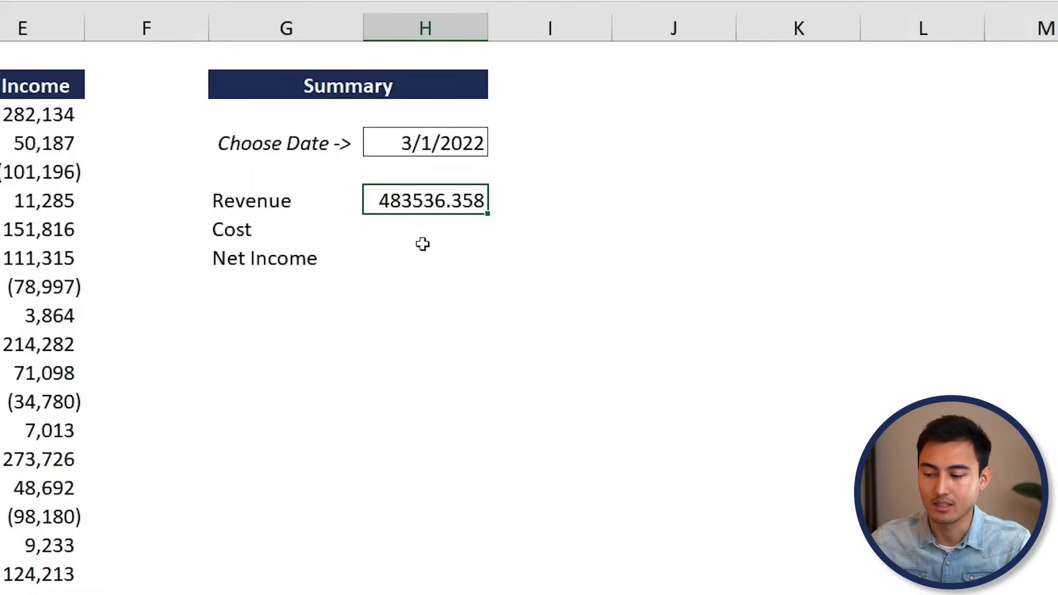
key(ctrl+c)
click(623, 248)
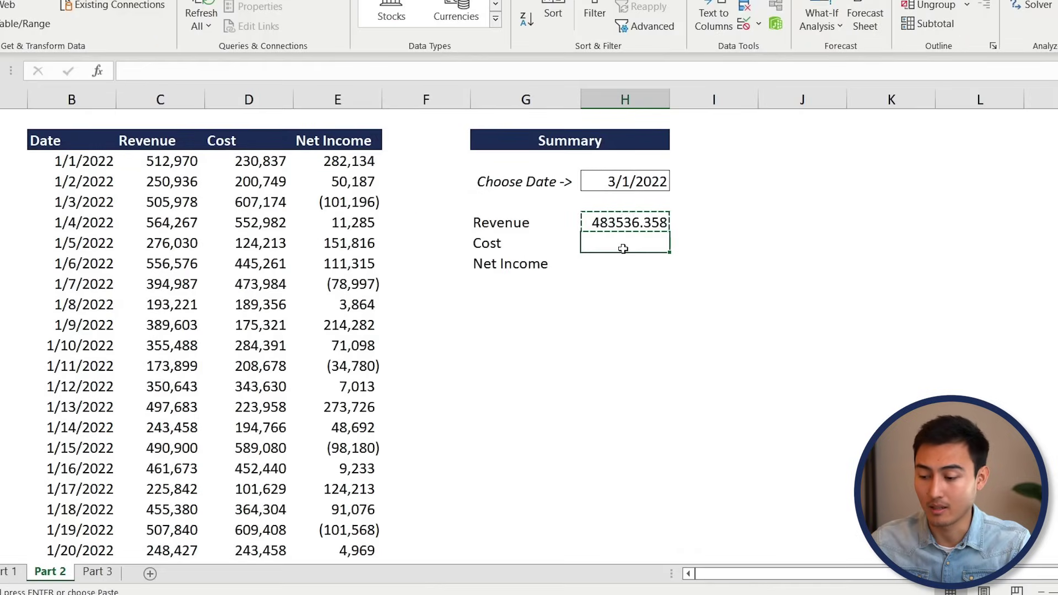
key(ctrl+v)
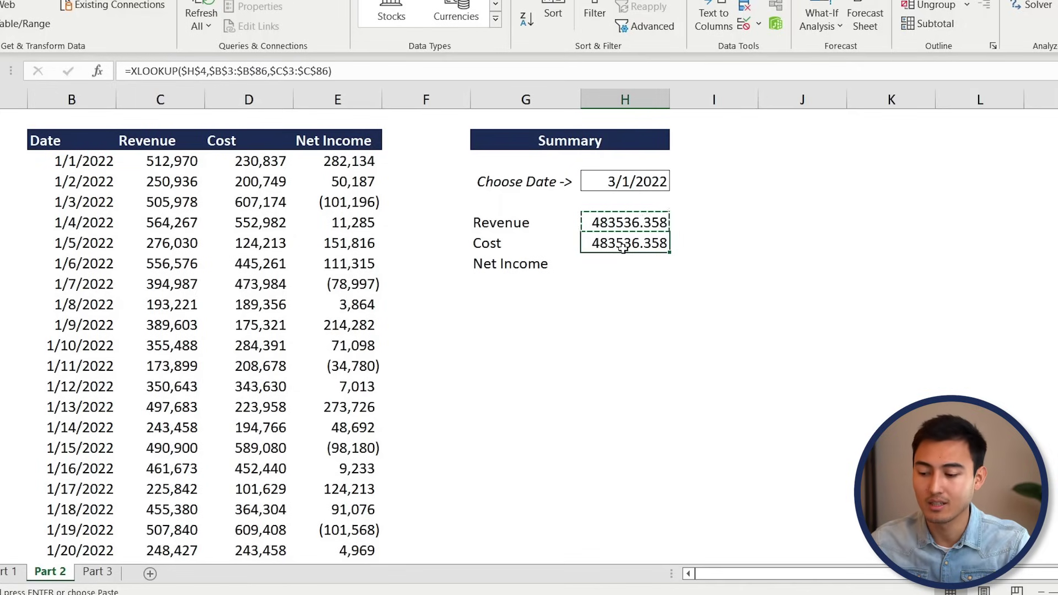
key(F2)
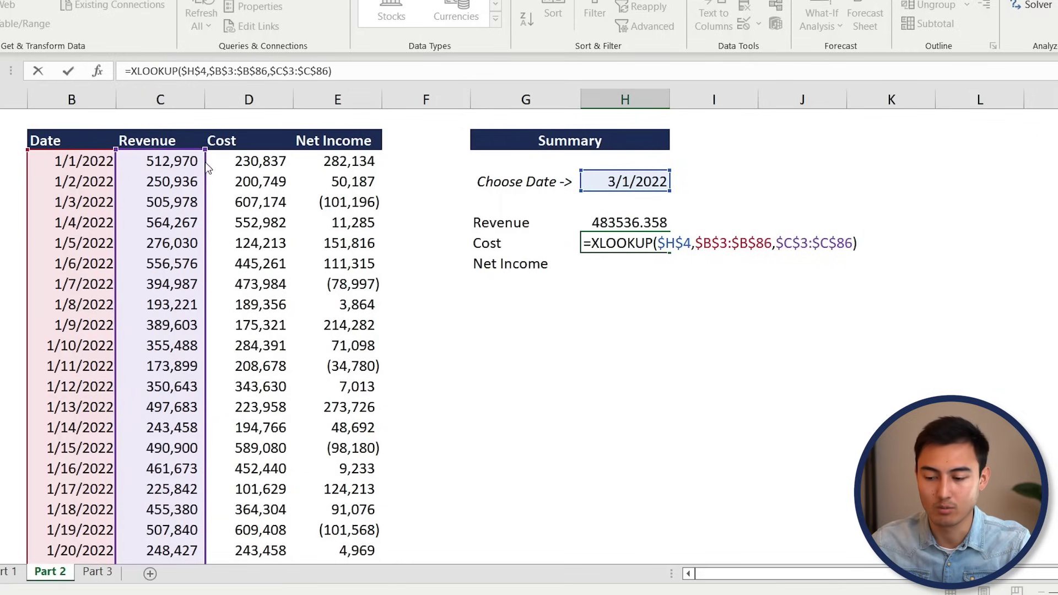
drag(301, 174, 248, 155)
key(Return)
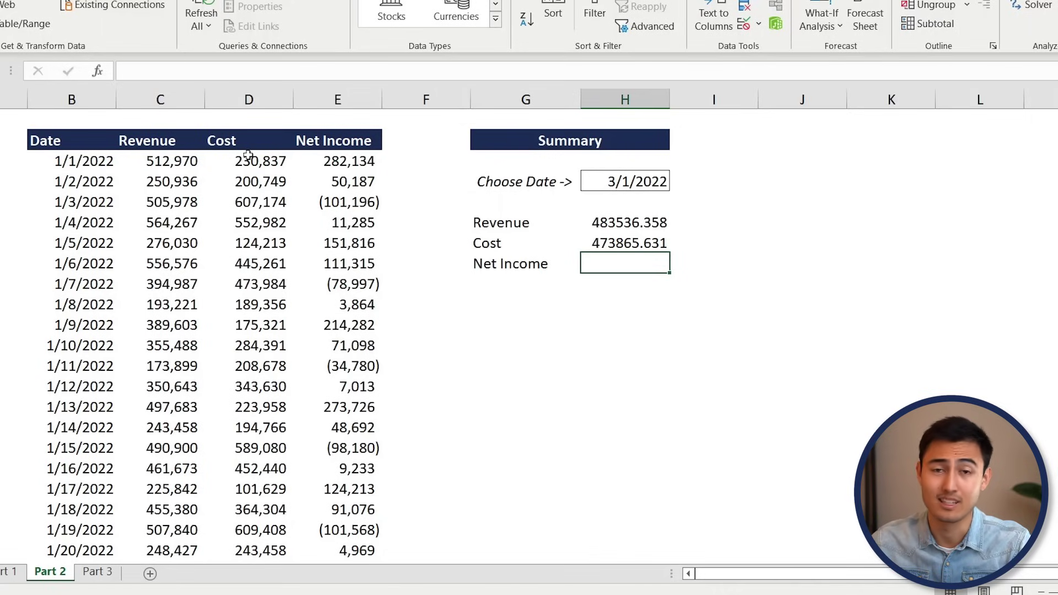
Calculate Net Income in H8 by subtracting the Cost in H7 from the Revenue in H6
text(=)
click(605, 220)
text(-)
key(Up)
key(Return)
Format the summary values in H6:H8 as Number with the 1000 separator and 0 decimal places
key(Up)
key(Up)
key(Up)
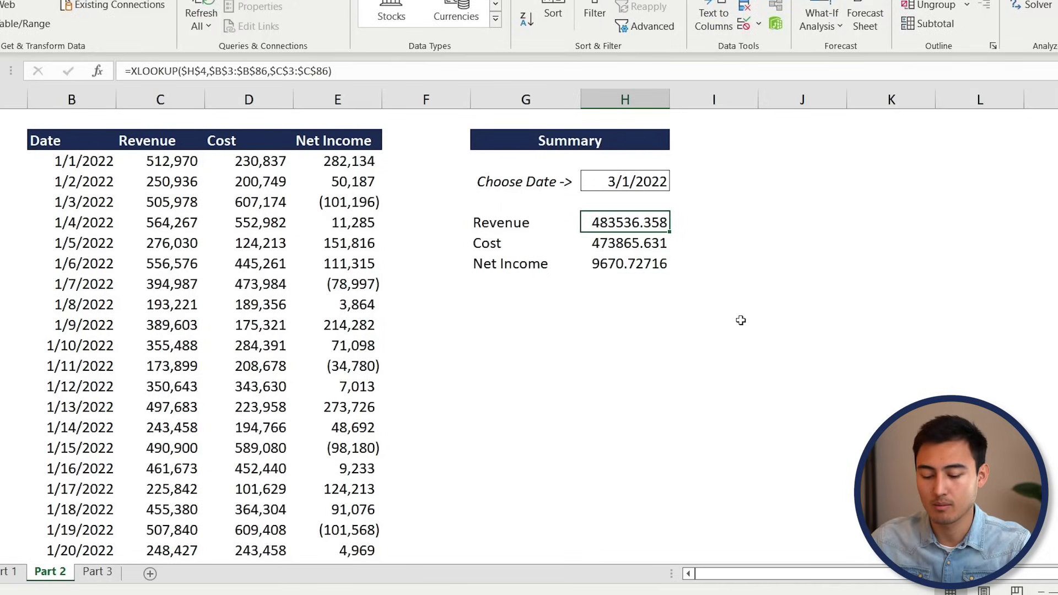
key(ctrl+shift+Down)
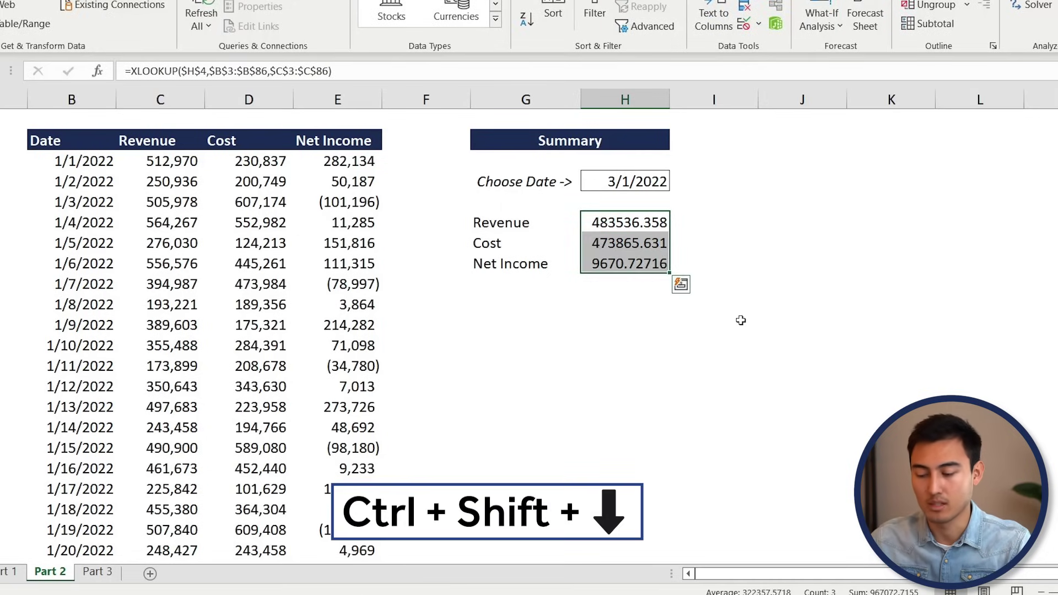
key(ctrl+1)
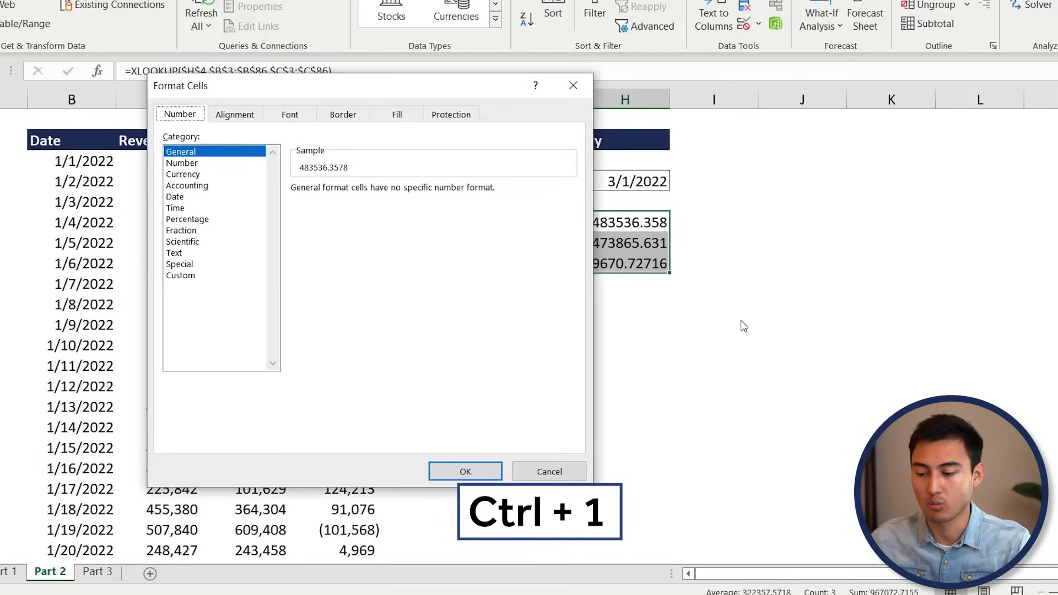
click(216, 164)
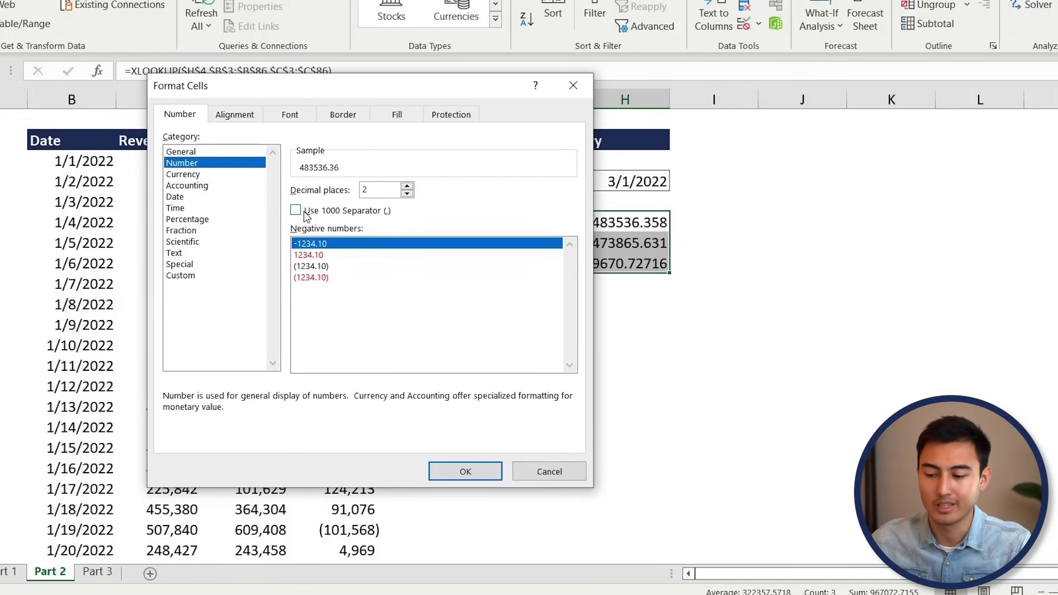
click(297, 211)
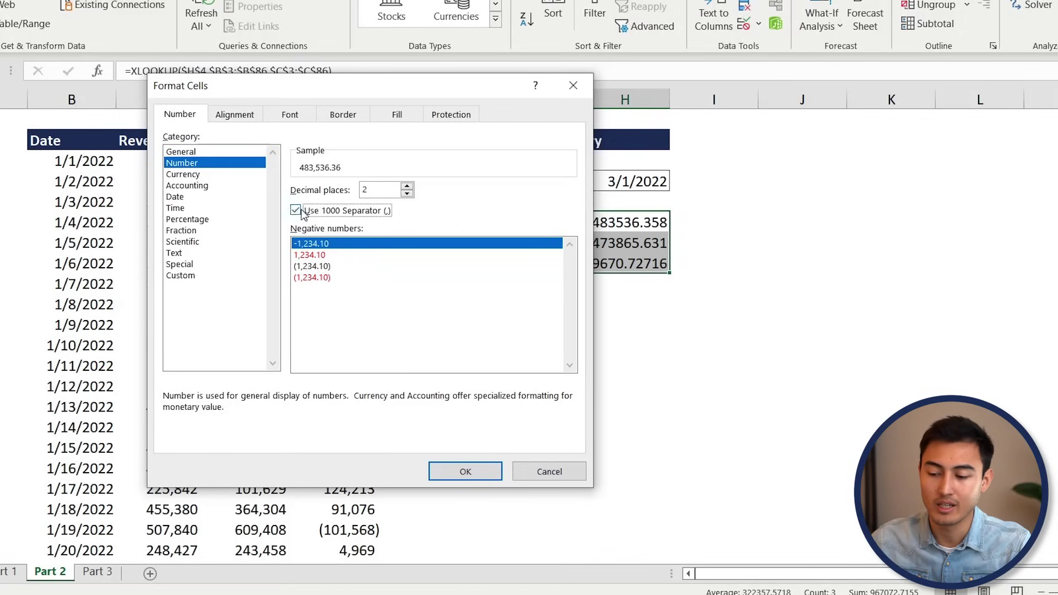
double_click(406, 193)
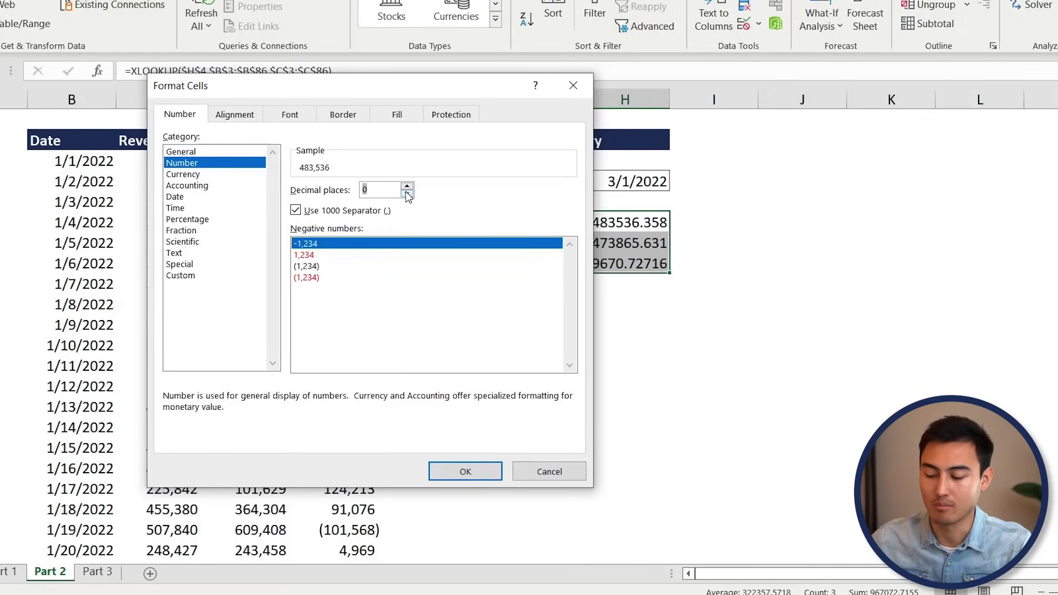
key(Return)
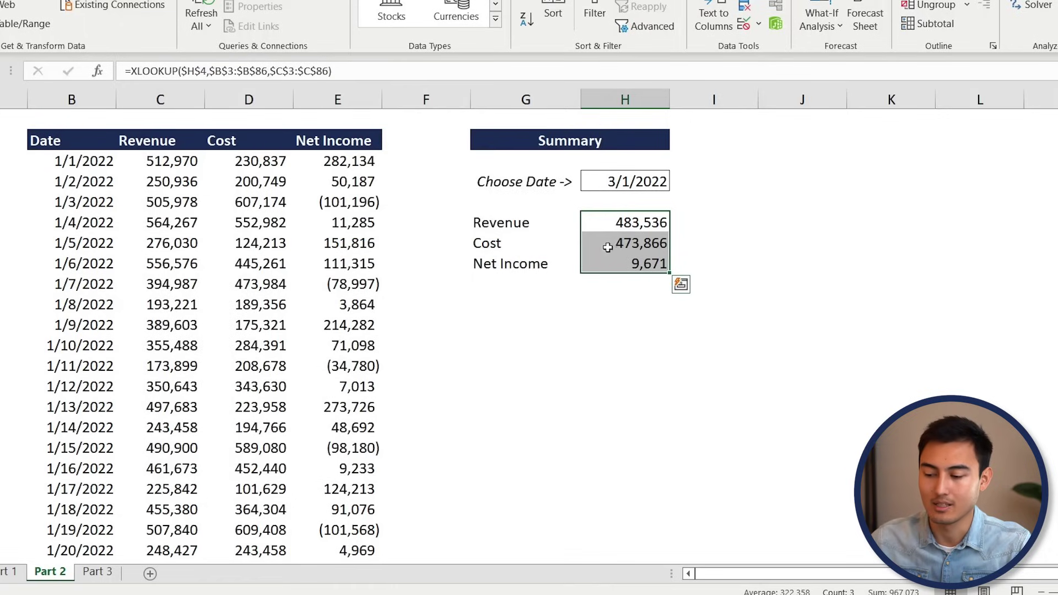
Bold the Net Income row G8:H8 in the summary and give it a top and bottom border
key(Left)
key(Down)
key(Down)
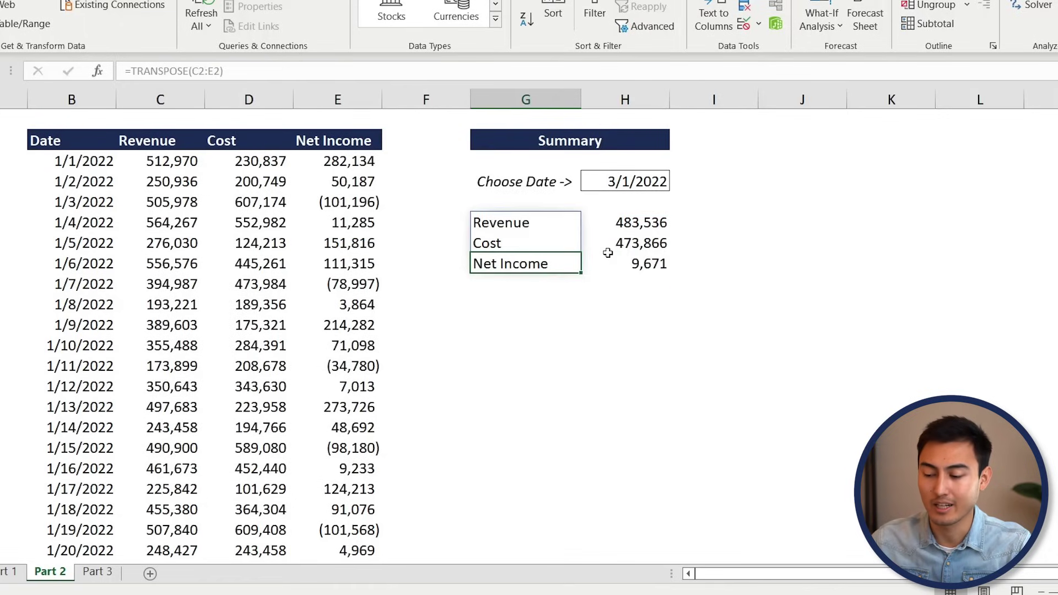
key(ctrl+shift+Right)
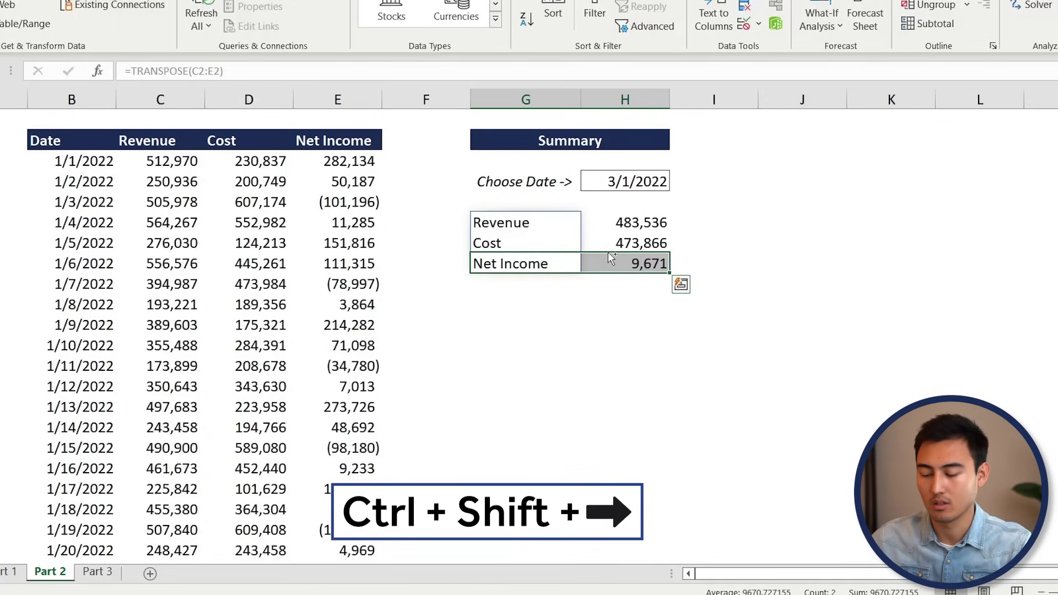
key(ctrl+b)
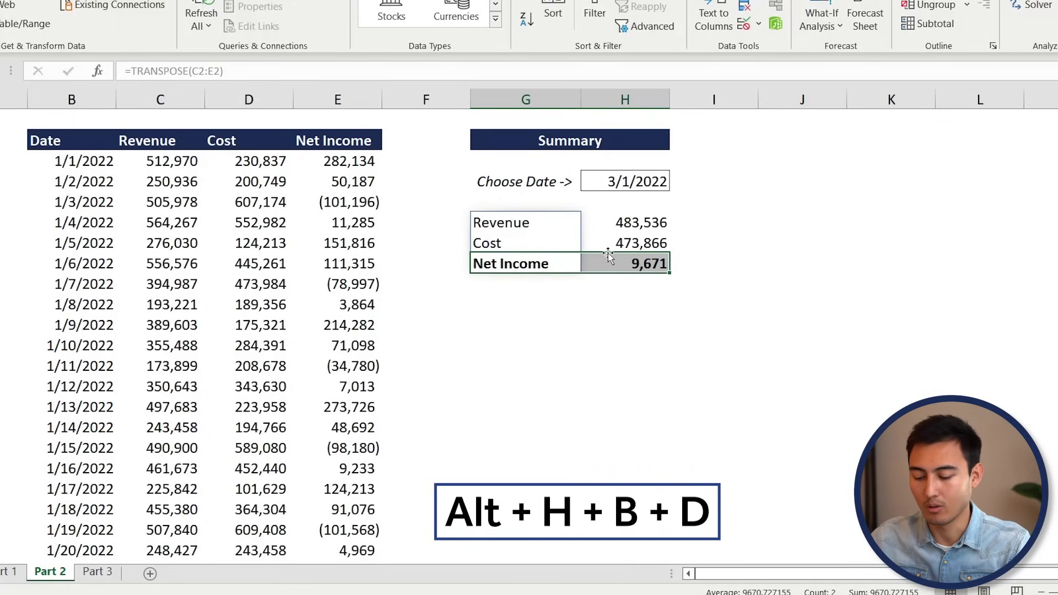
key(alt+h)
key(b)
key(d)
key(Up)
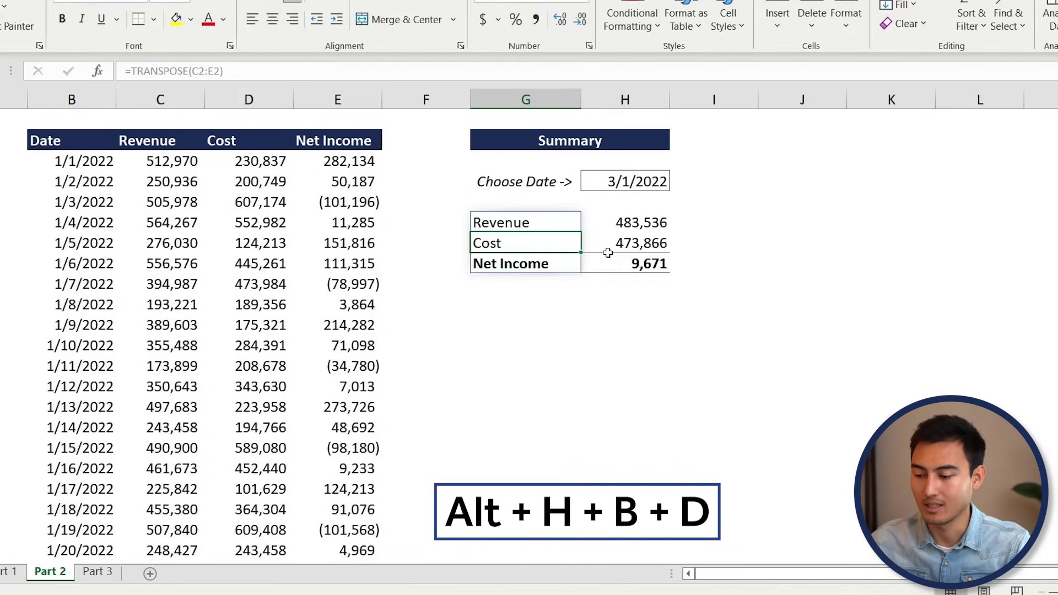
key(Right)
key(Right)
key(Right)
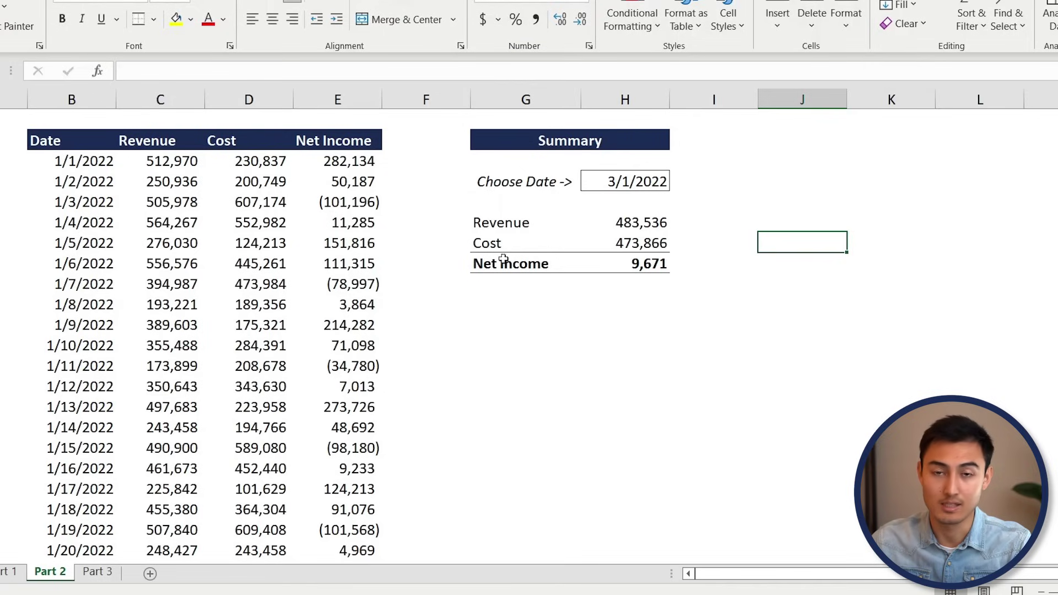
click(346, 208)
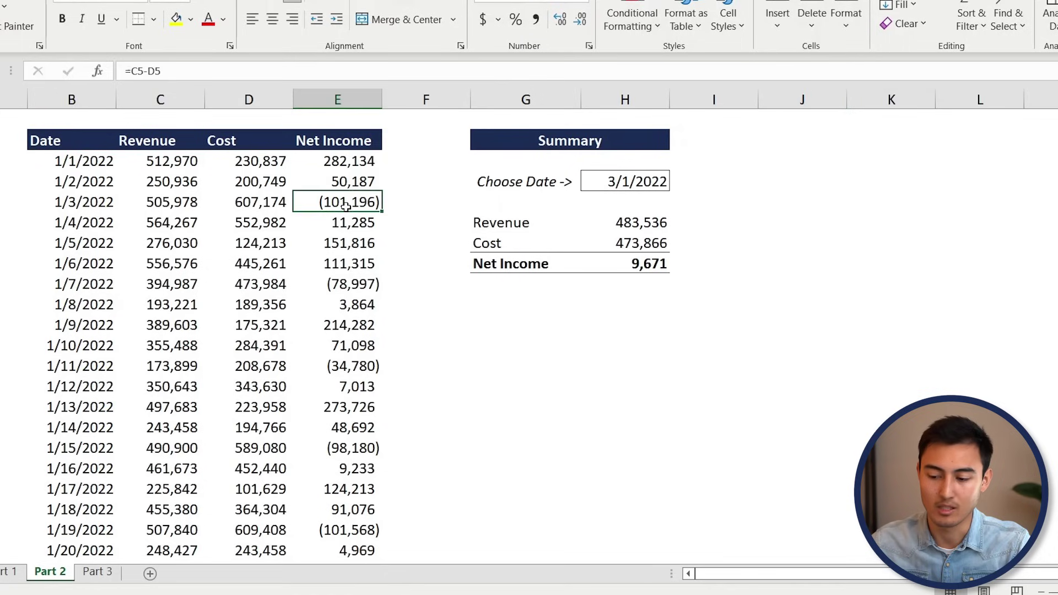
click(523, 146)
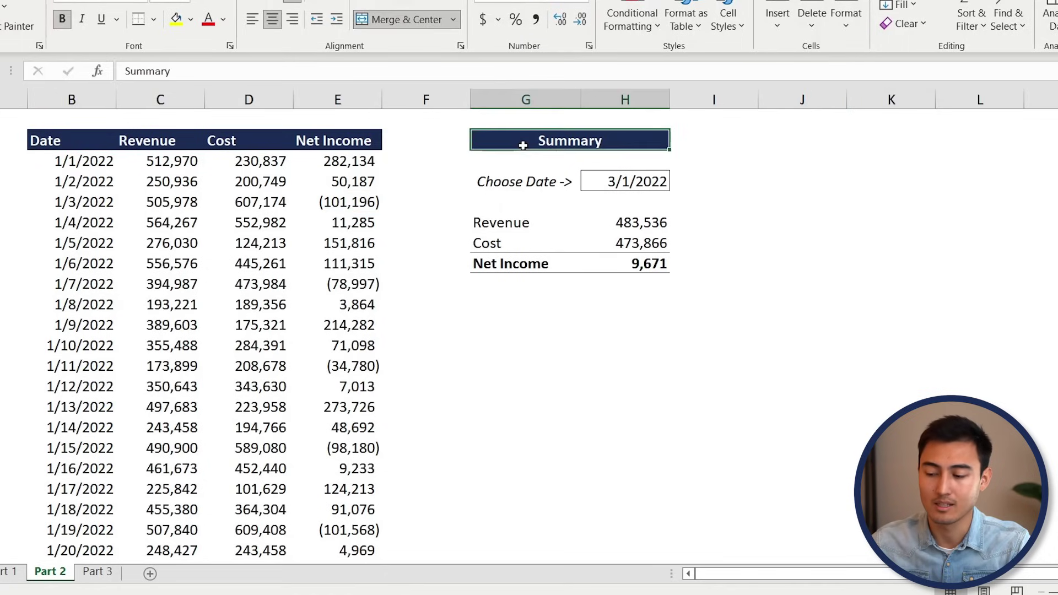
key(shift+Down)
key(shift+Down)
key(shift+Down)
key(shift+Down)
key(shift+Down)
key(shift+Down)
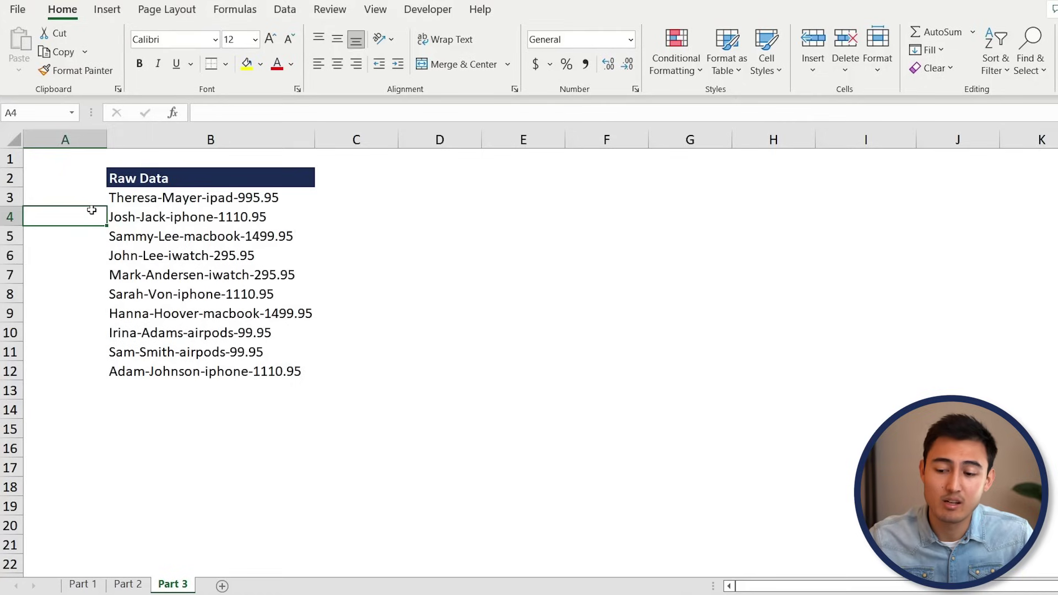
key(Up)
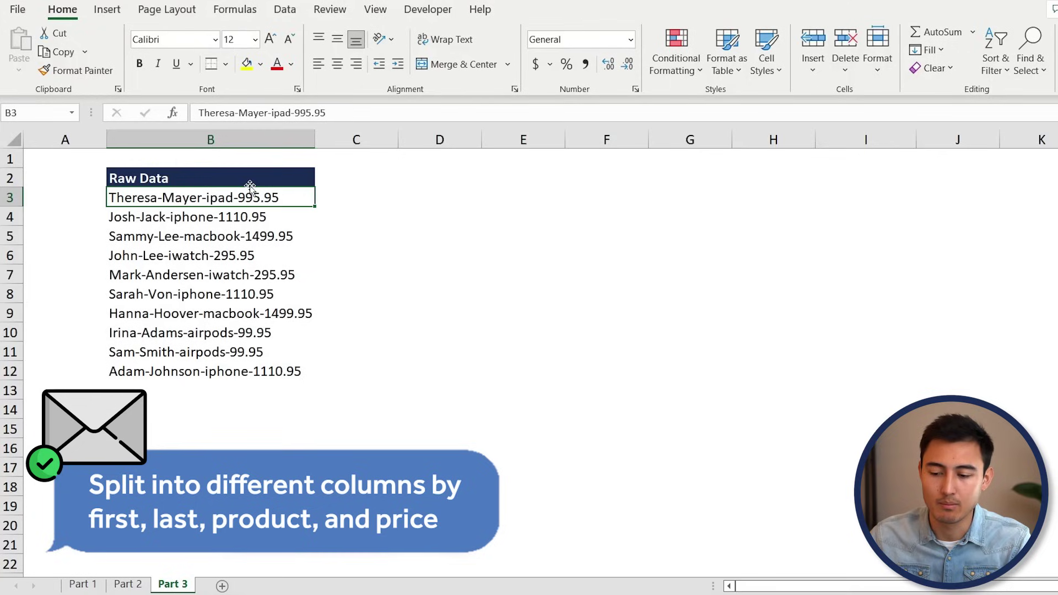
key(Right)
key(Right)
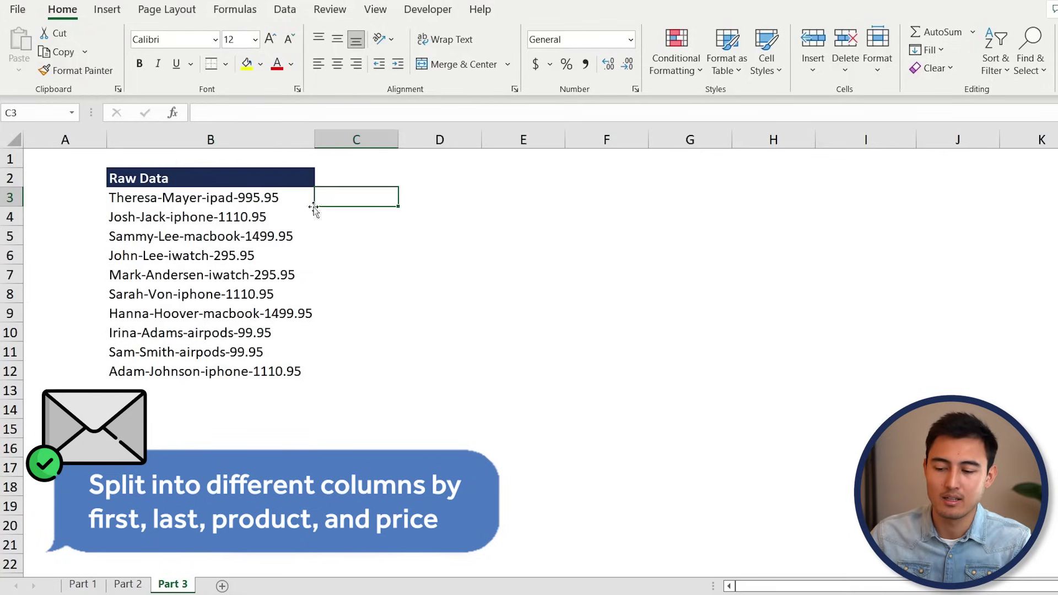
text(Theres)
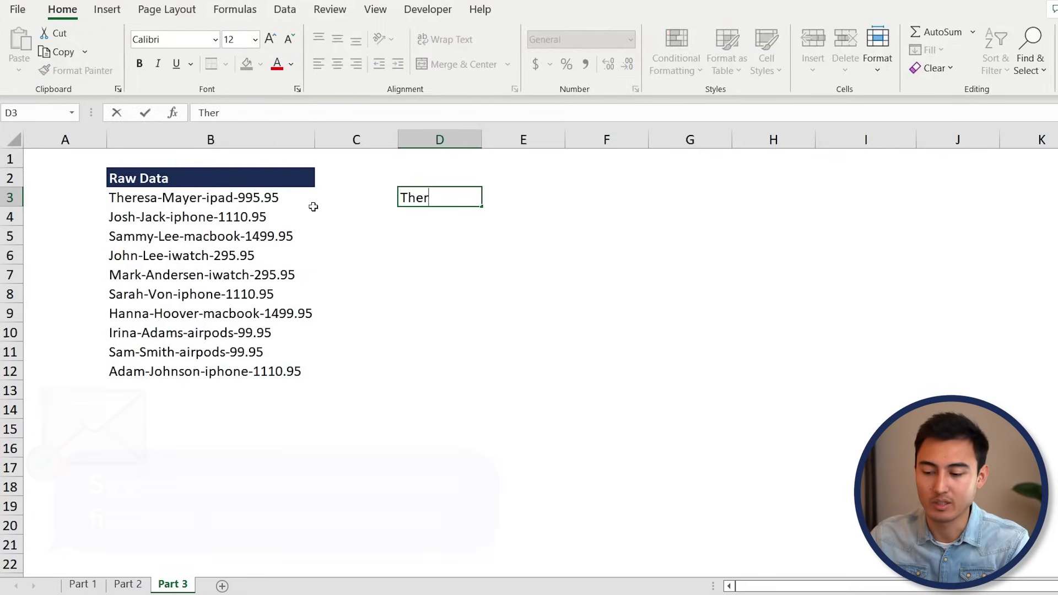
key(Tab)
text(May)
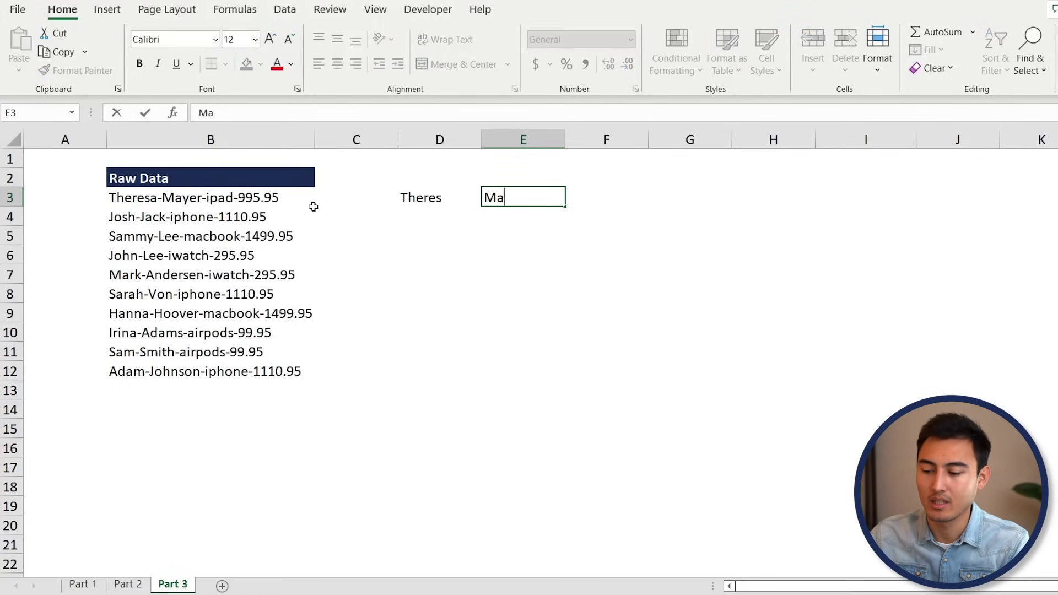
key(Return)
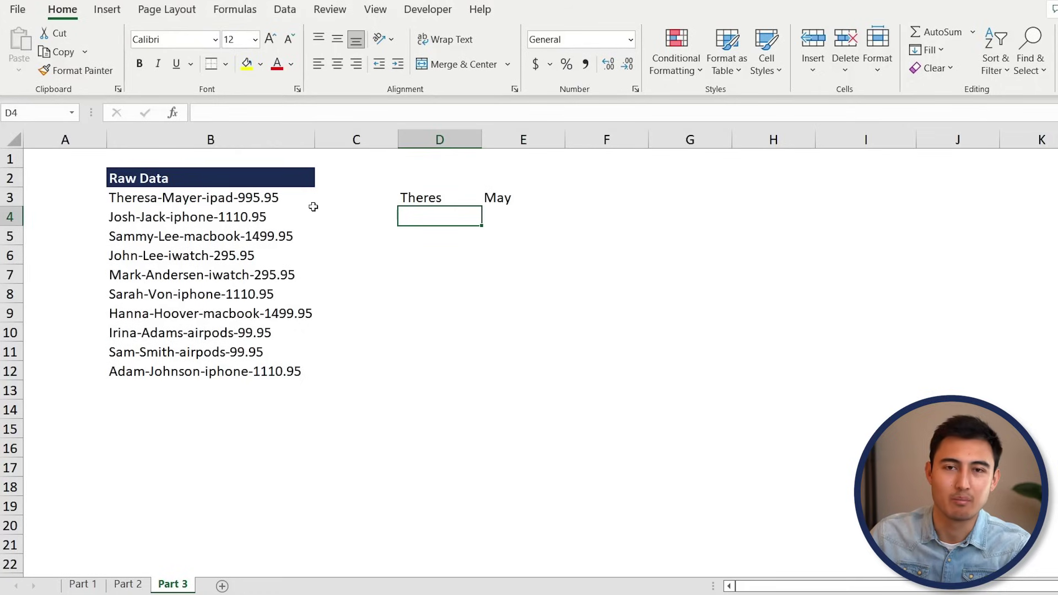
key(ctrl+z)
key(ctrl+z)
key(ctrl+z)
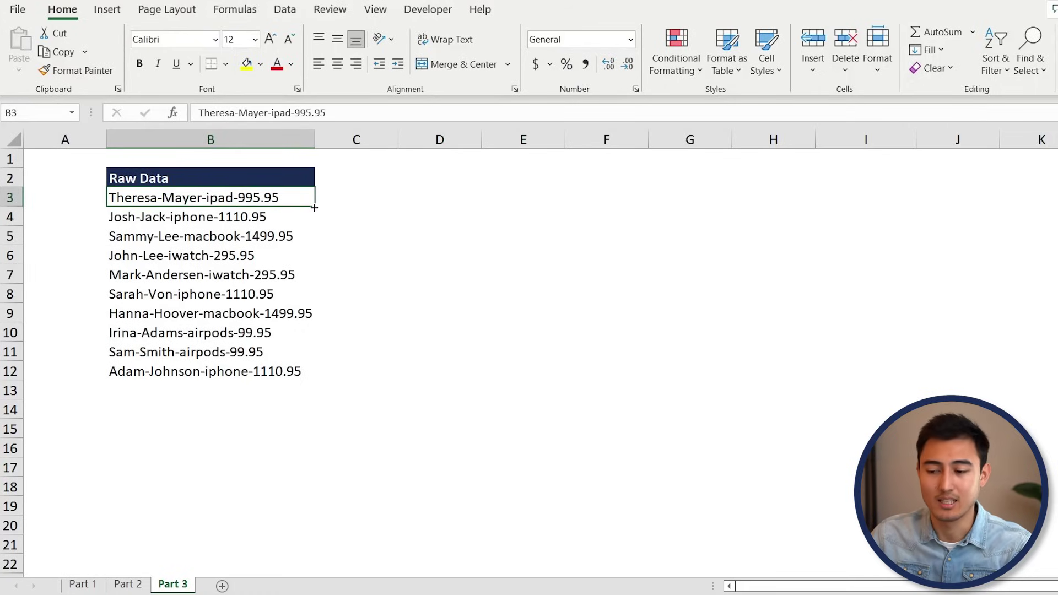
Run Text to Columns on the Raw Data entries B3:B12 as Delimited, using Tab and a hyphen as the Other delimiter
key(ctrl+shift+Down)
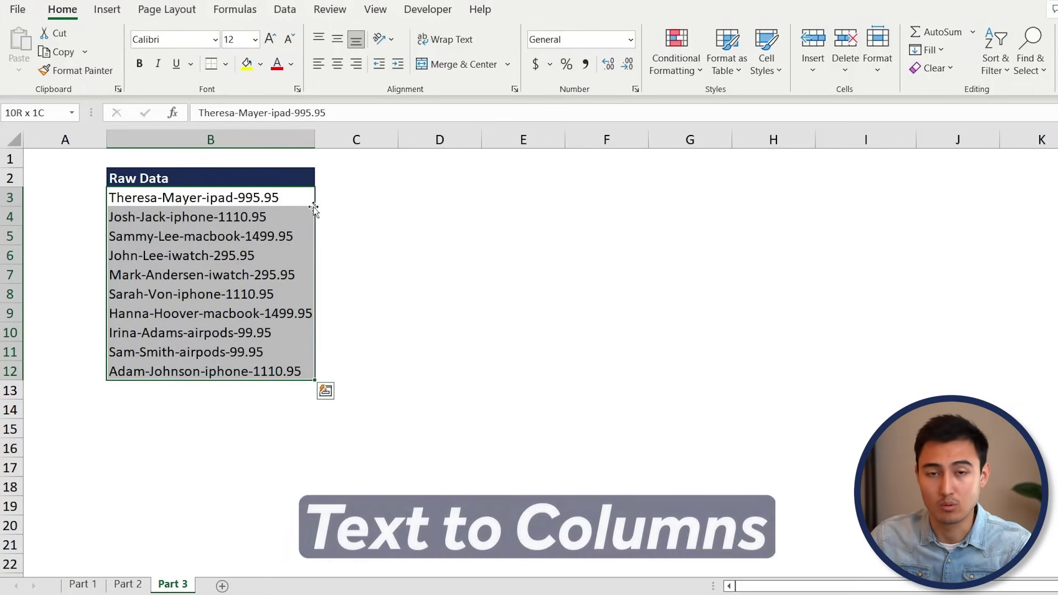
key(alt)
key(a)
key(e)
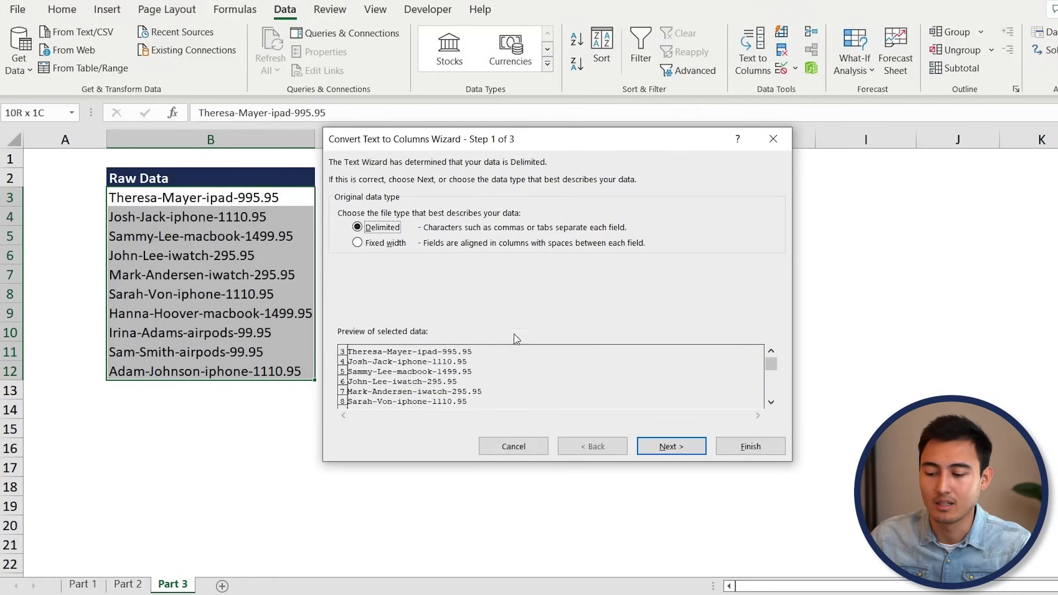
click(671, 448)
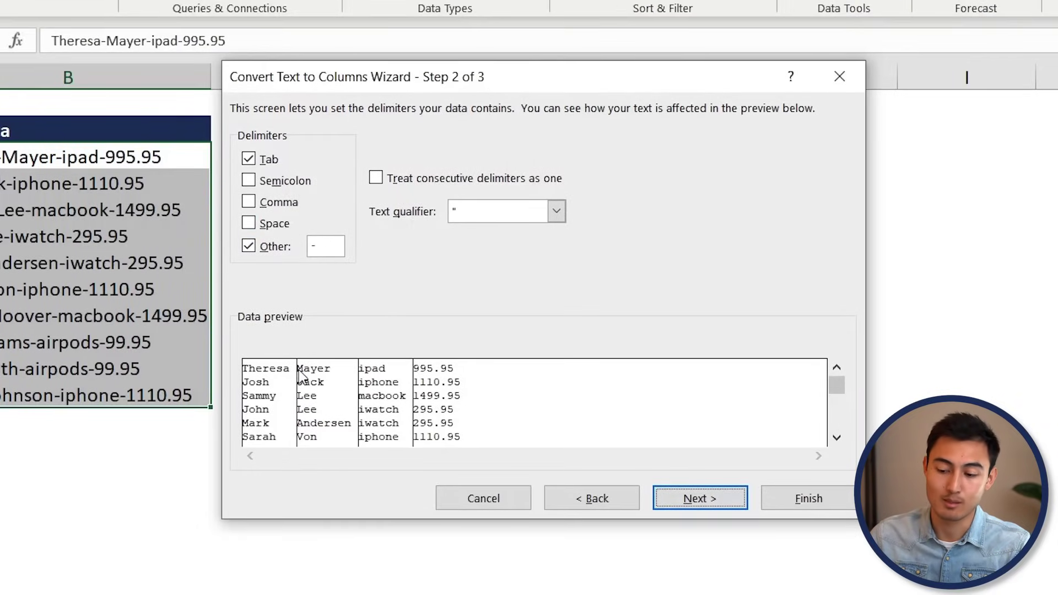
click(333, 249)
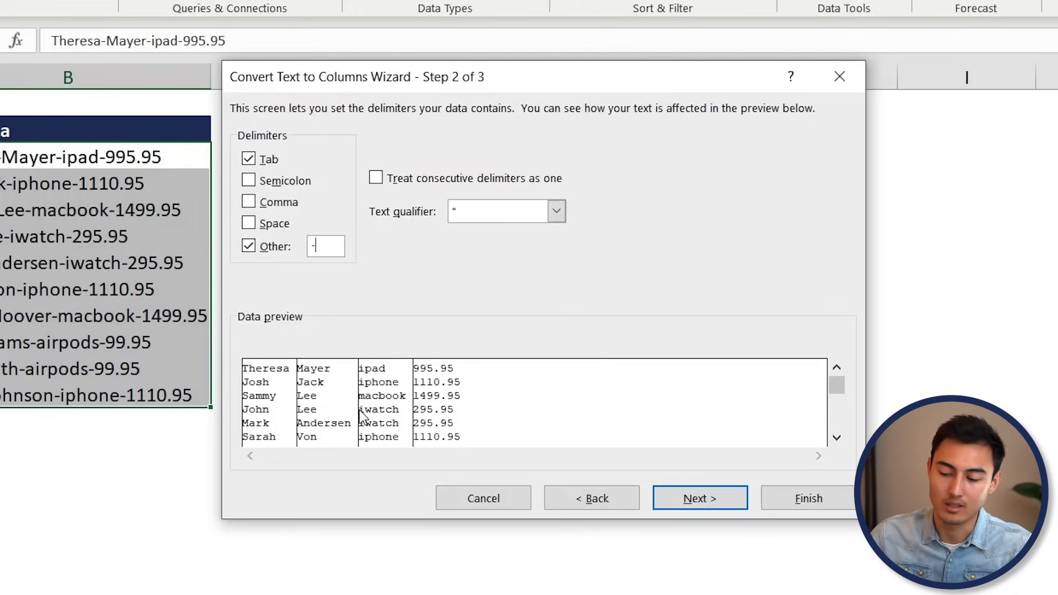
click(704, 498)
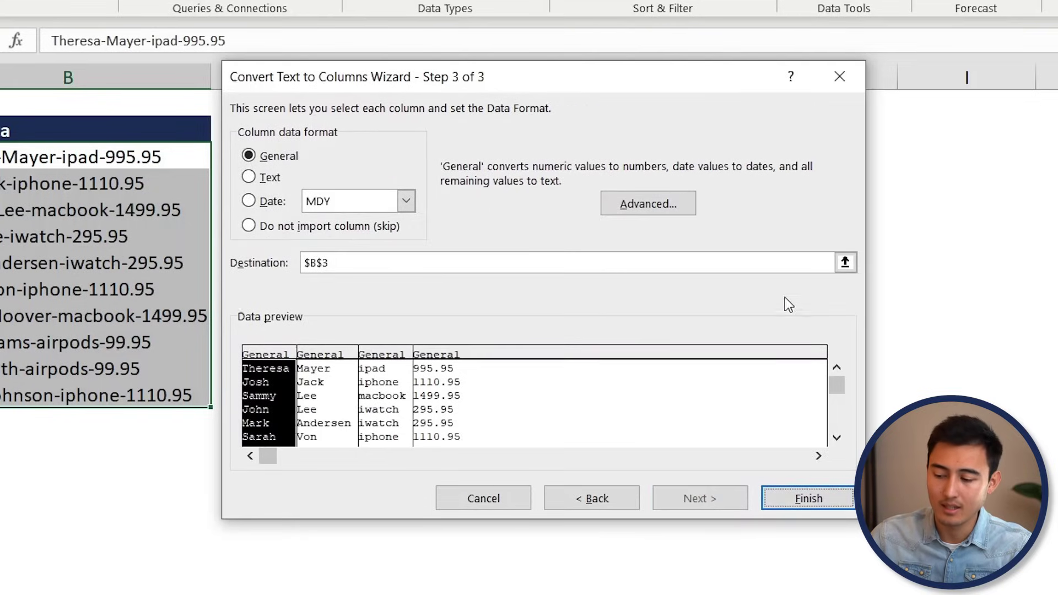
Set the destination of the split data to $D$3 with the General column format and finish the conversion
click(845, 262)
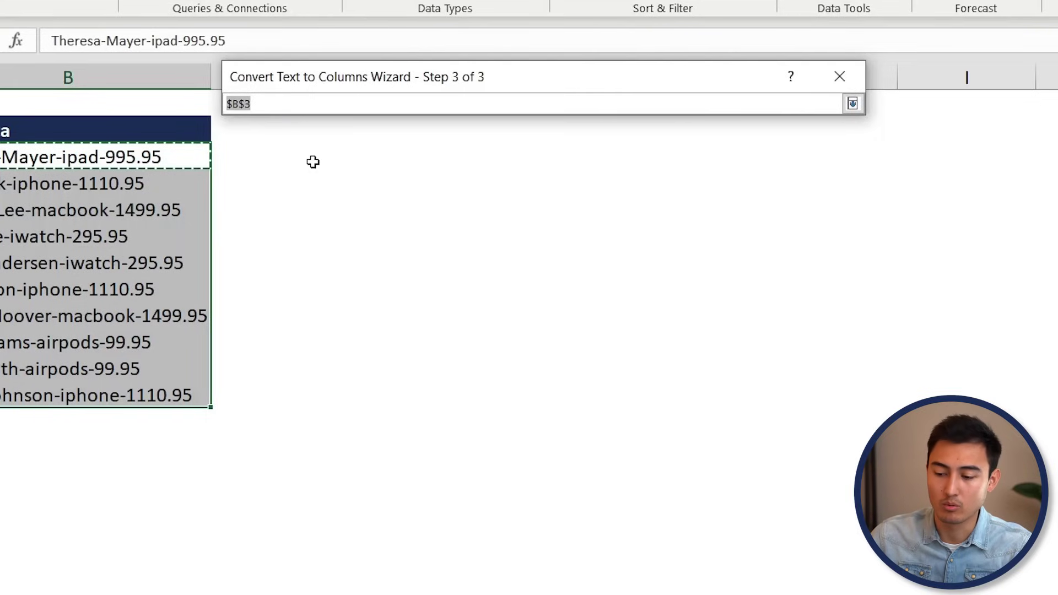
click(330, 161)
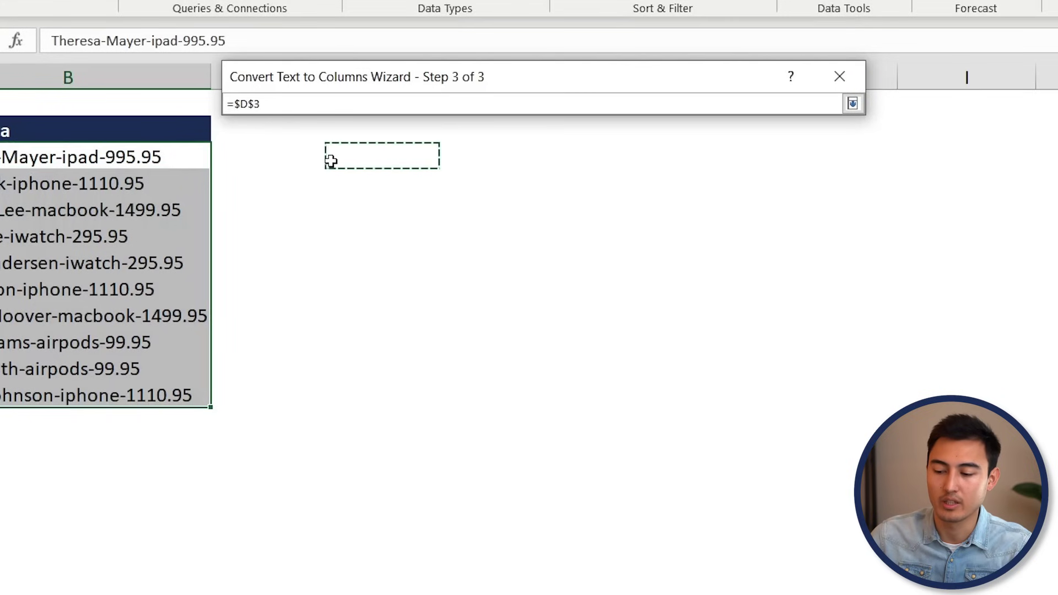
click(852, 103)
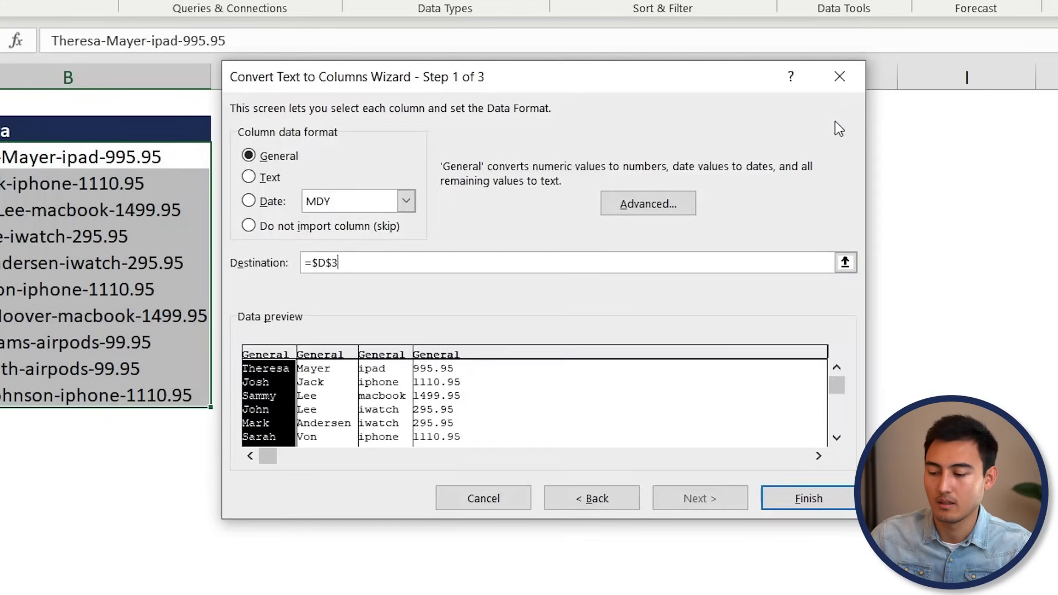
click(786, 493)
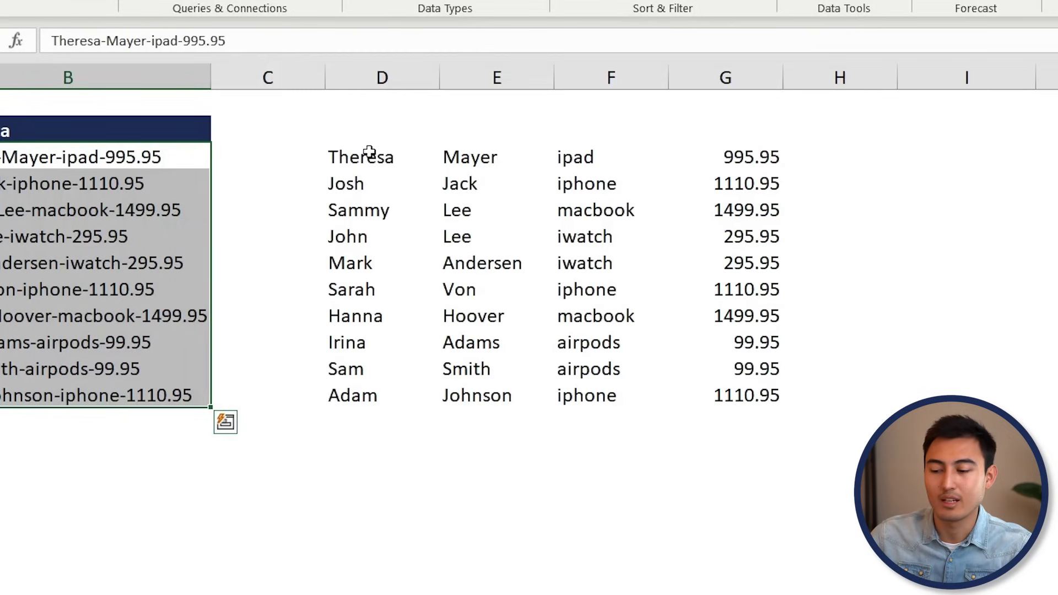
Add the column headers First, Last, Product and Price in D2:G2 above the split data
click(369, 152)
key(Up)
text(Fir)
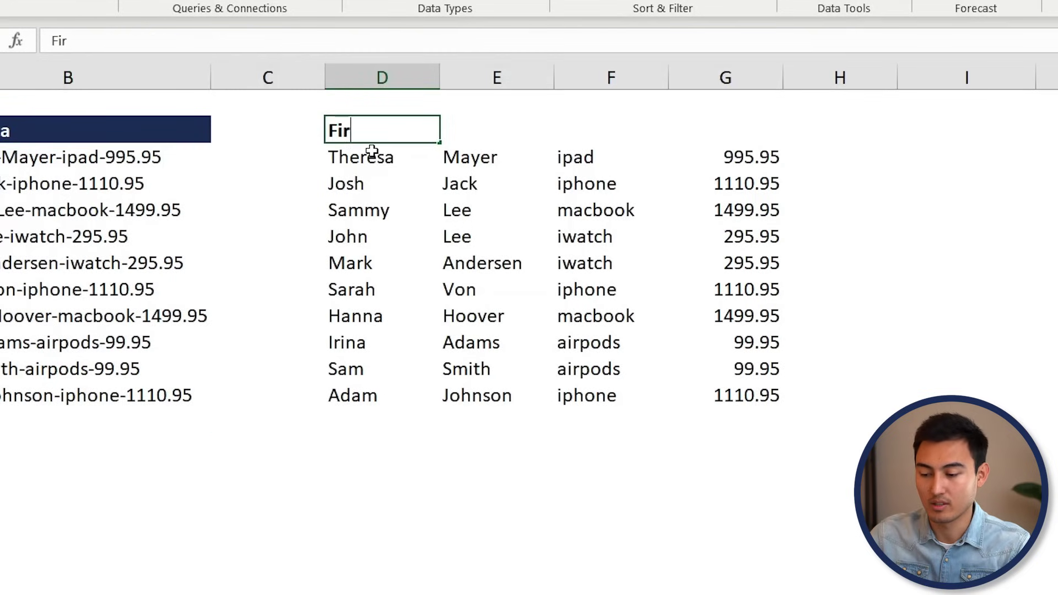
text(st)
key(Tab)
text(Last)
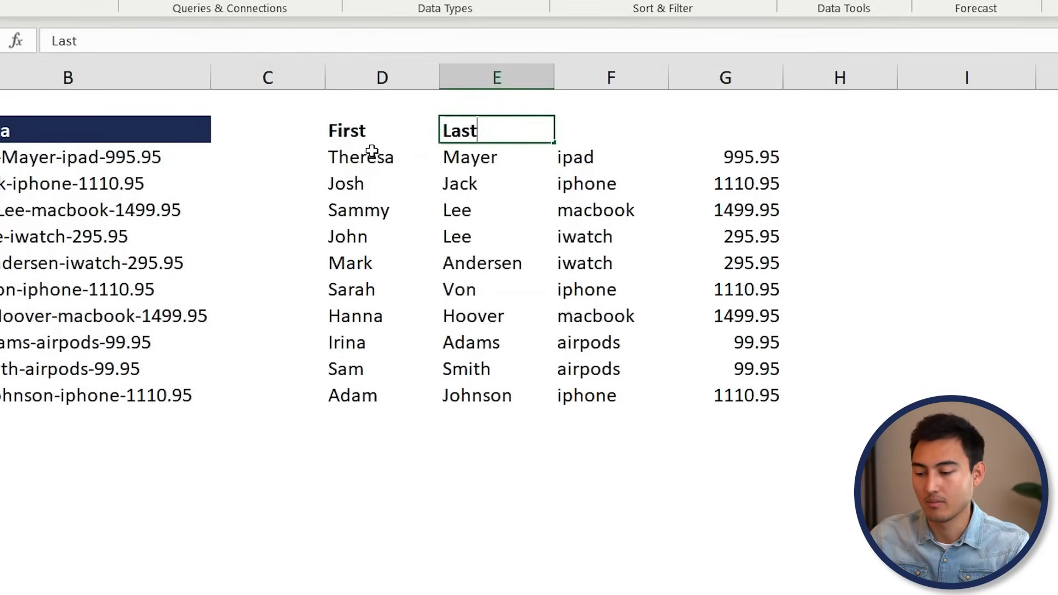
key(Tab)
text(Product)
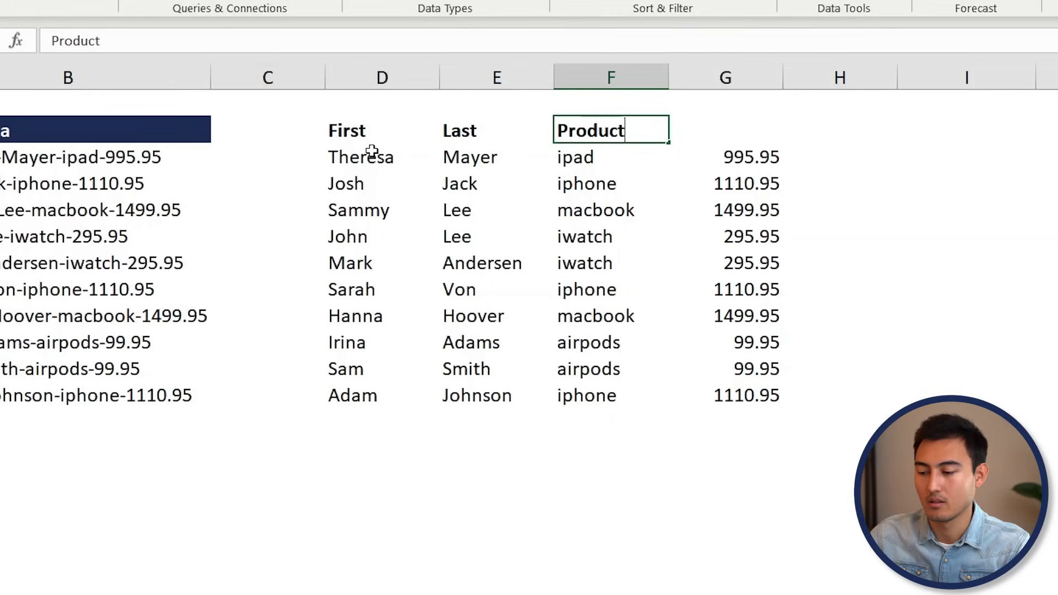
key(Tab)
text(Price)
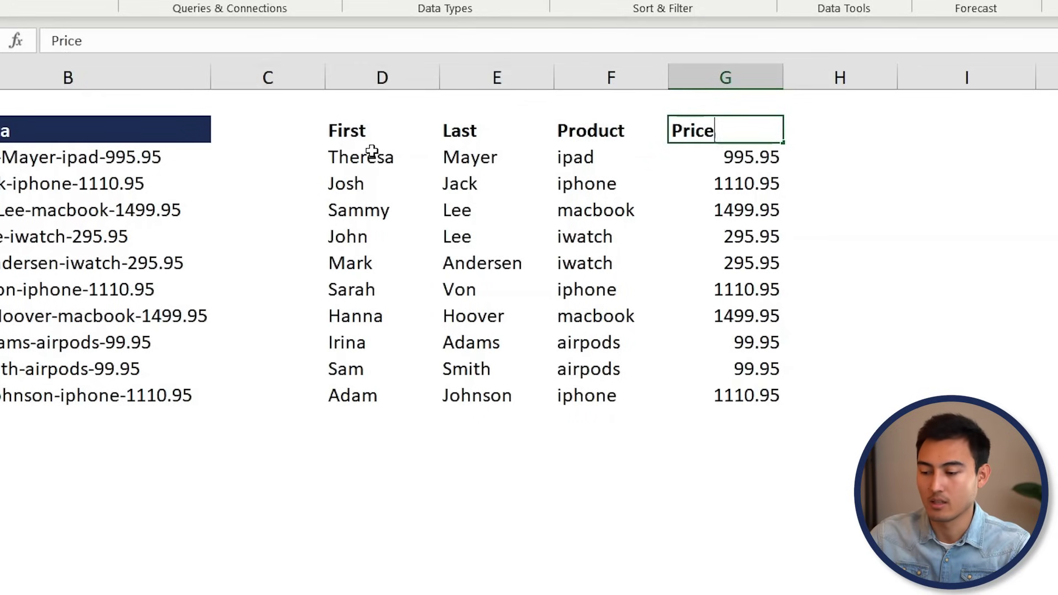
key(Return)
key(Left)
key(Left)
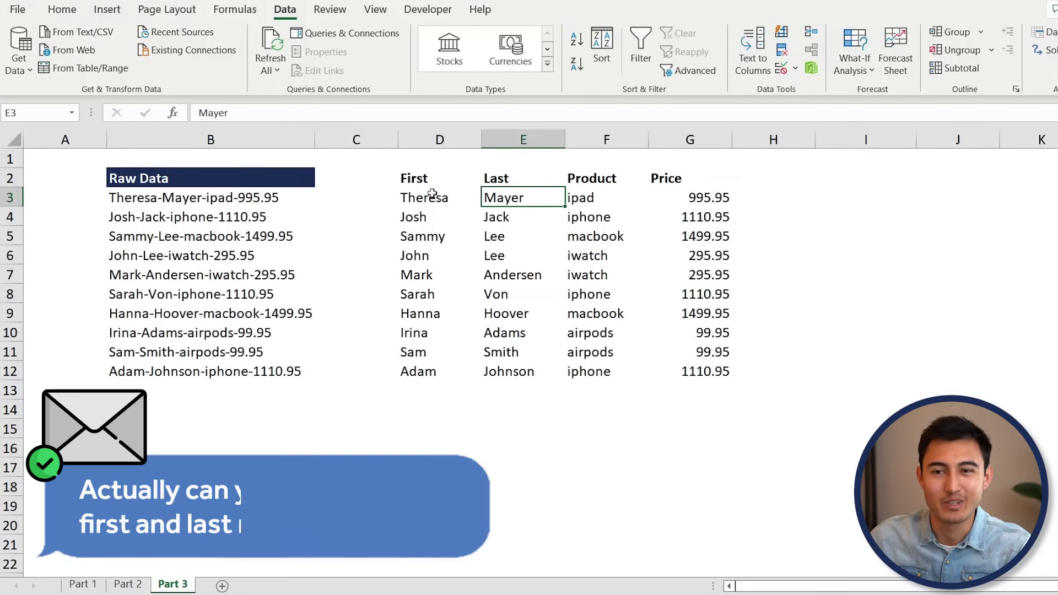
Join the first and last name from D3 and E3 in cell I3 with =CONCATENATE(D3,E3)
key(Left)
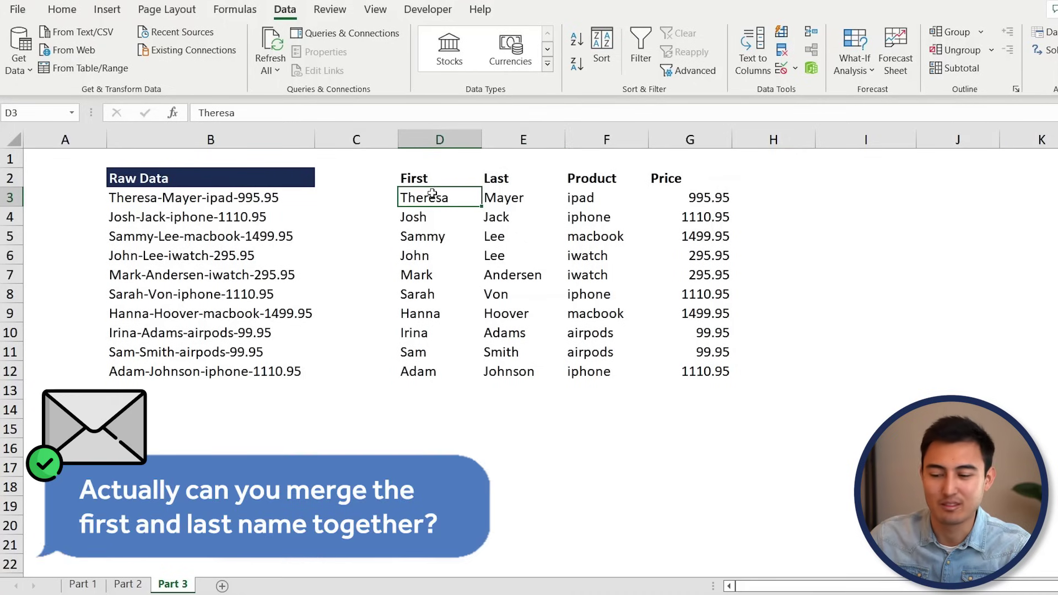
key(Right)
key(Right)
key(Right)
key(Right)
key(Right)
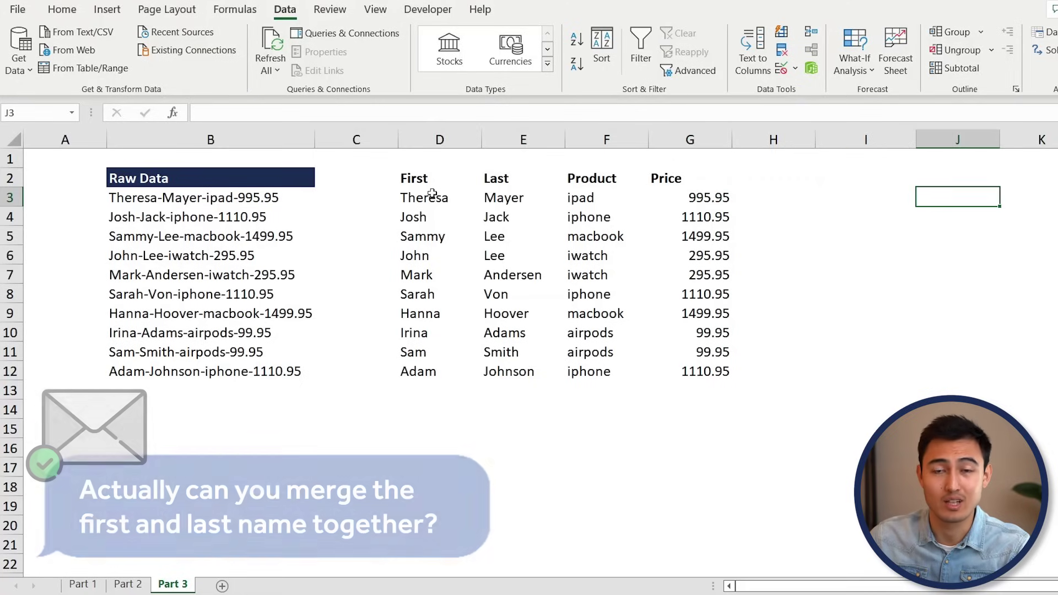
text(=con)
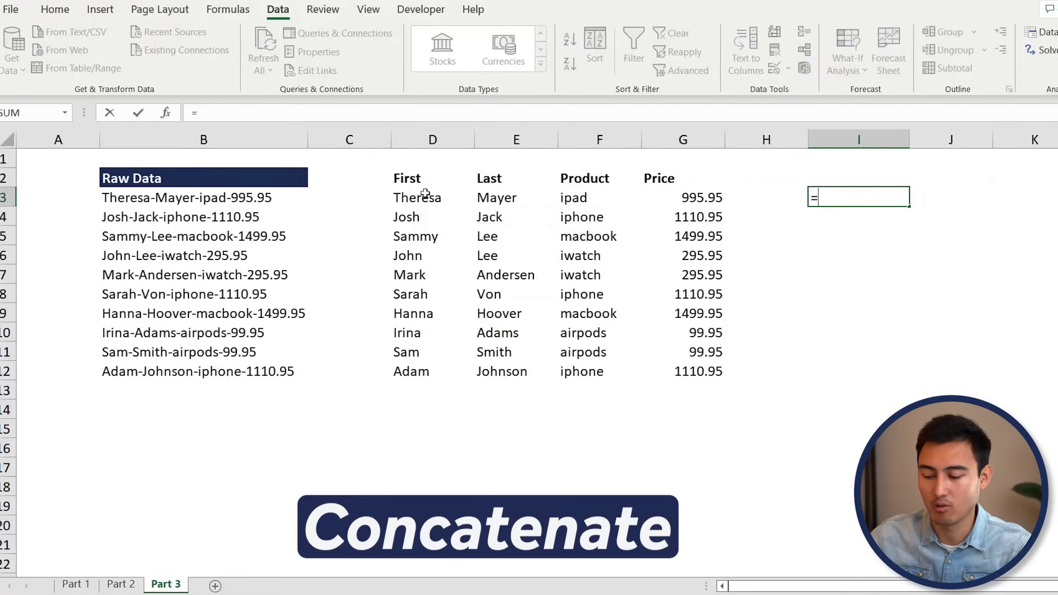
text(cat)
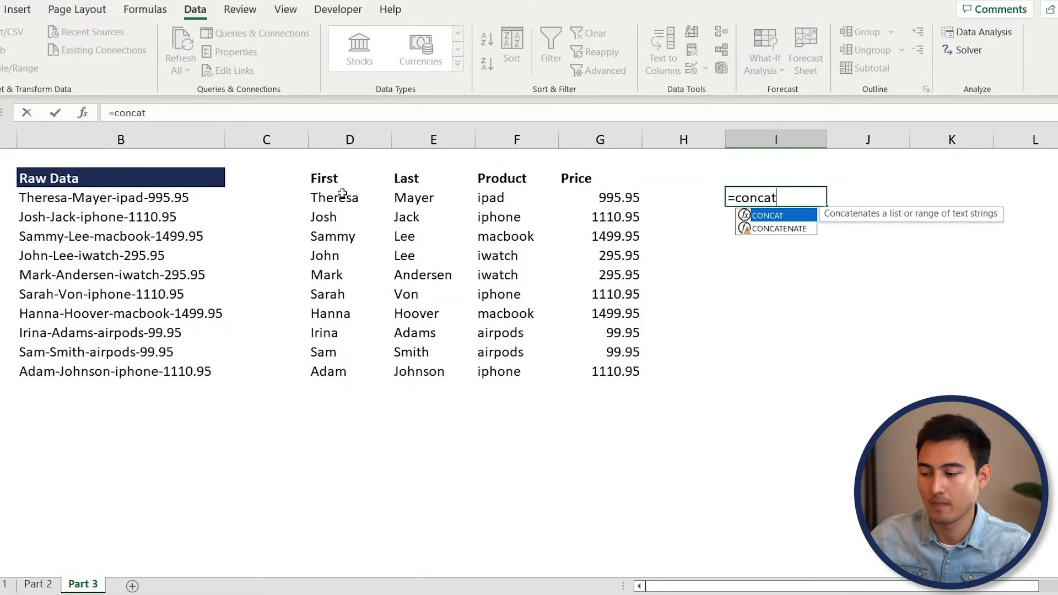
key(Down)
key(Tab)
key(Left)
key(Left)
key(Left)
key(Left)
key(Left)
text(,,)
key(Left)
key(Left)
key(Left)
key(Left)
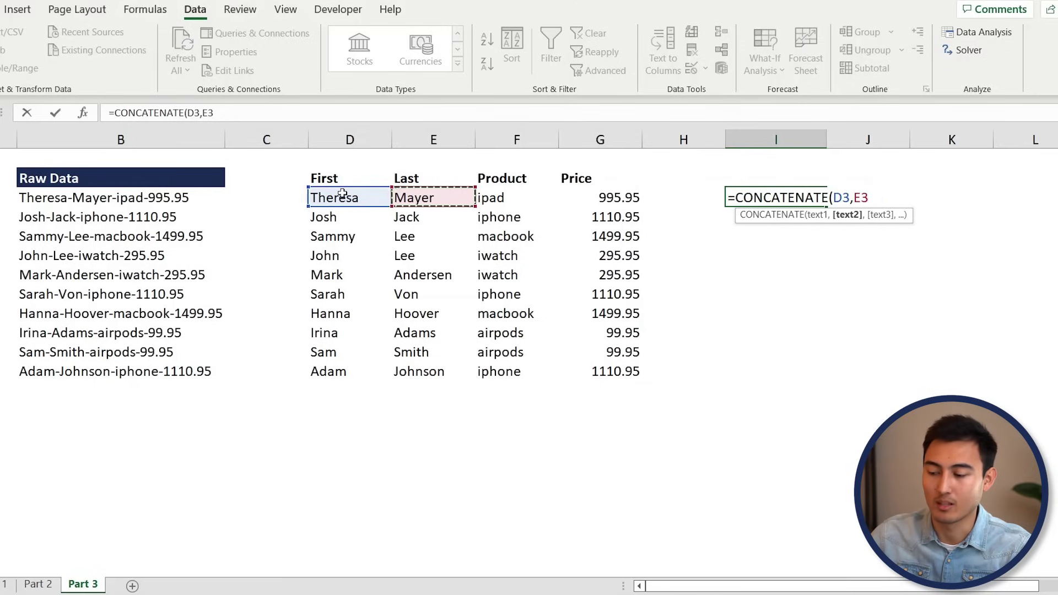
key(Return)
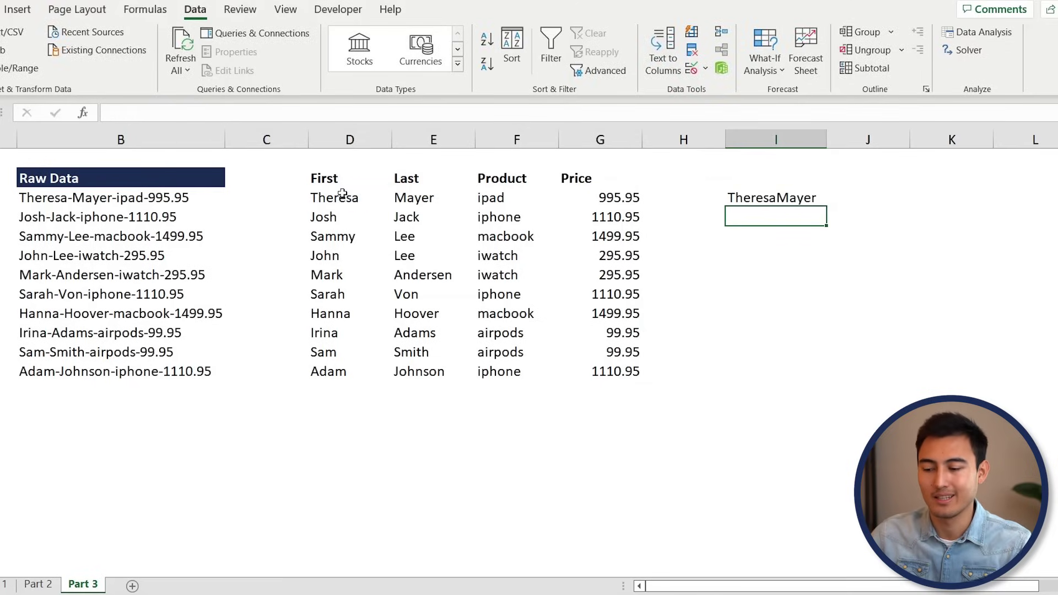
Edit the formula in I3 to =CONCATENATE(D3&" "&E3) so a space separates the two names
click(768, 190)
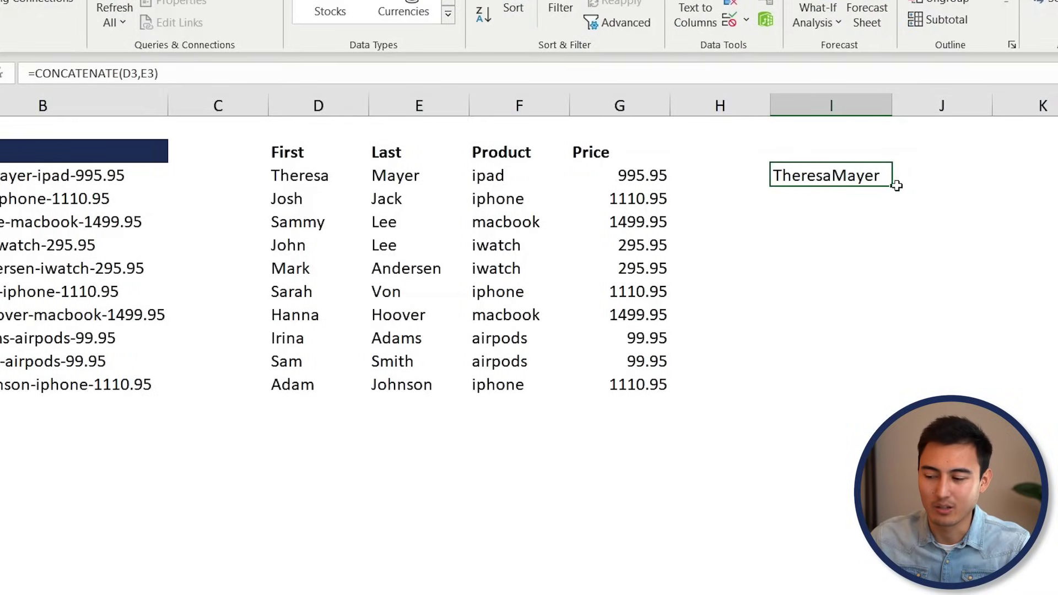
key(F2)
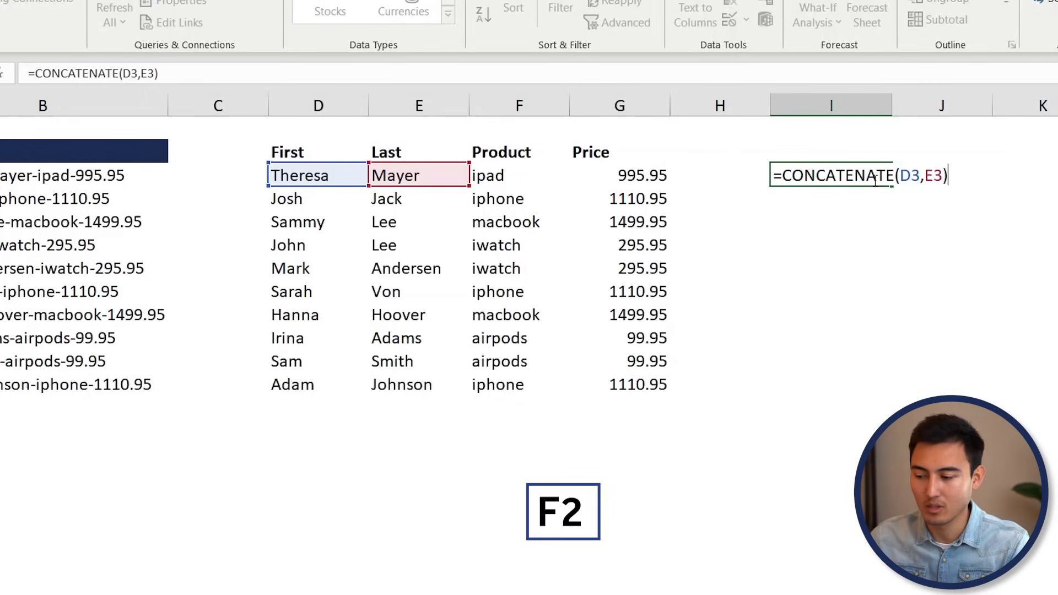
key(Left)
key(Left)
key(Left)
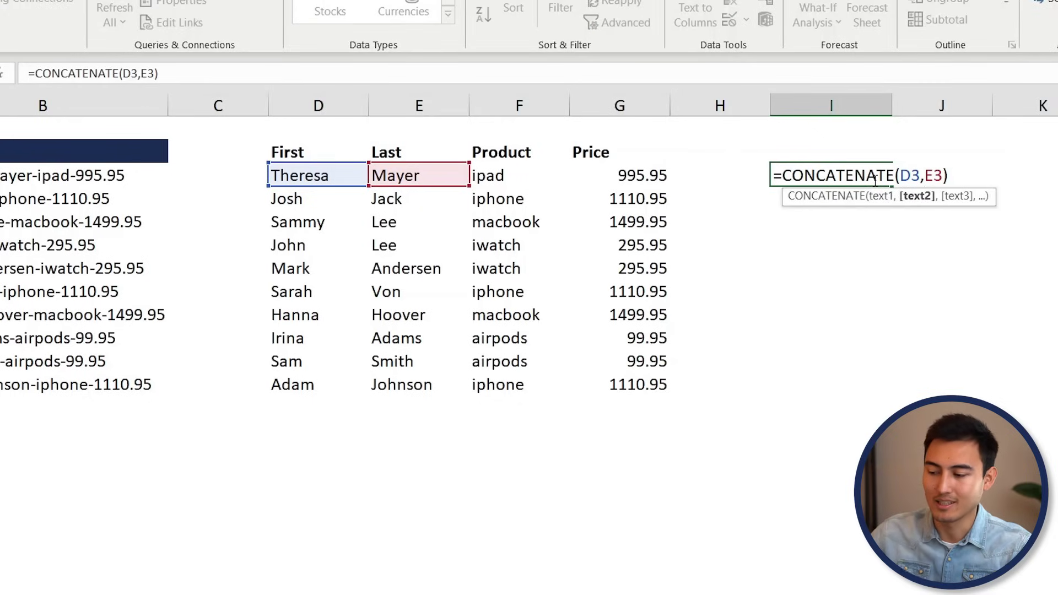
key(BackSpace)
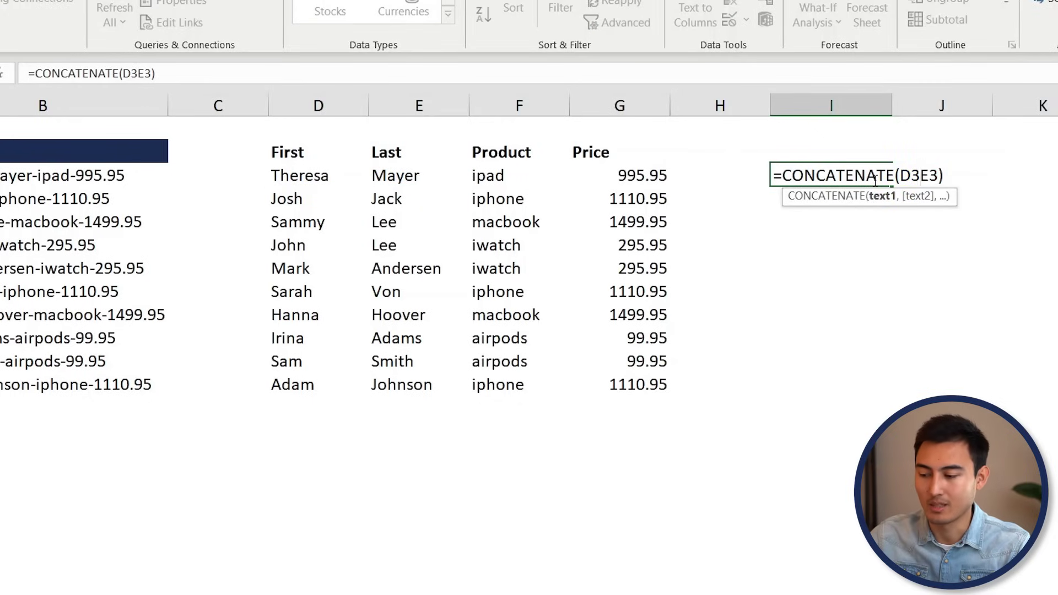
text(&)
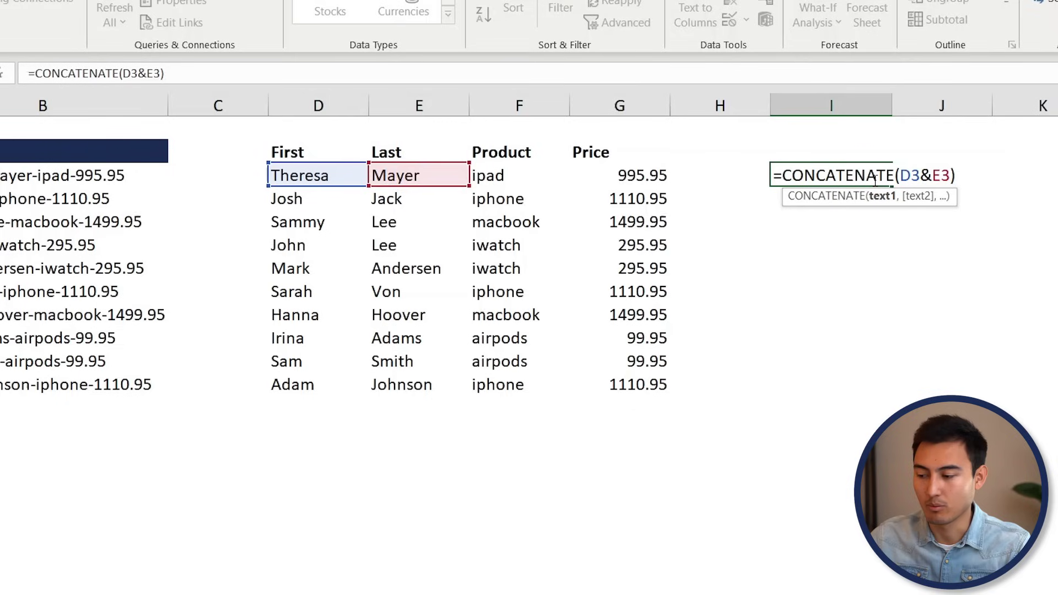
text(" "&)
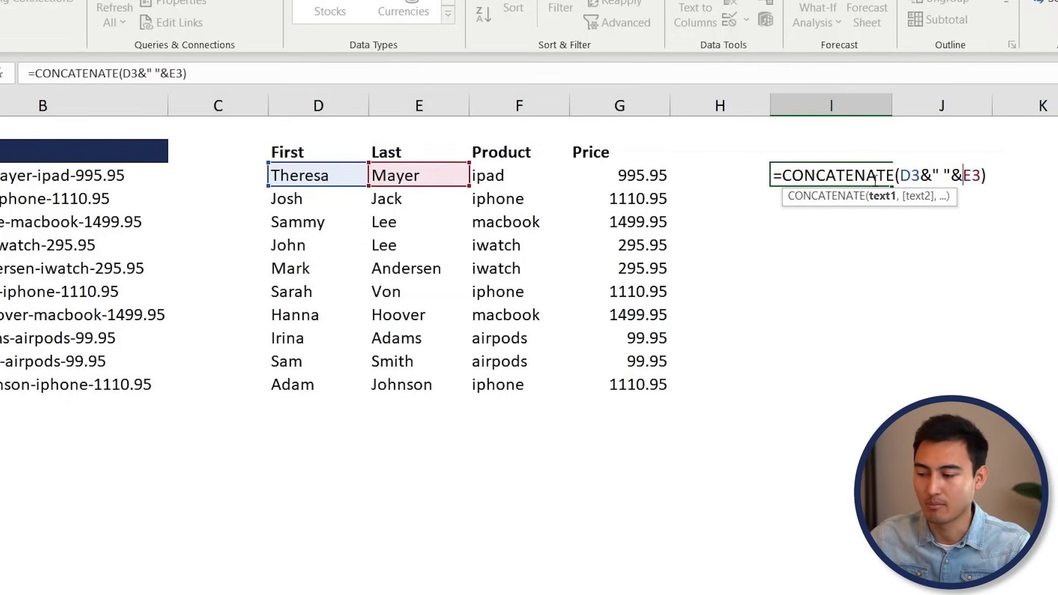
key(Return)
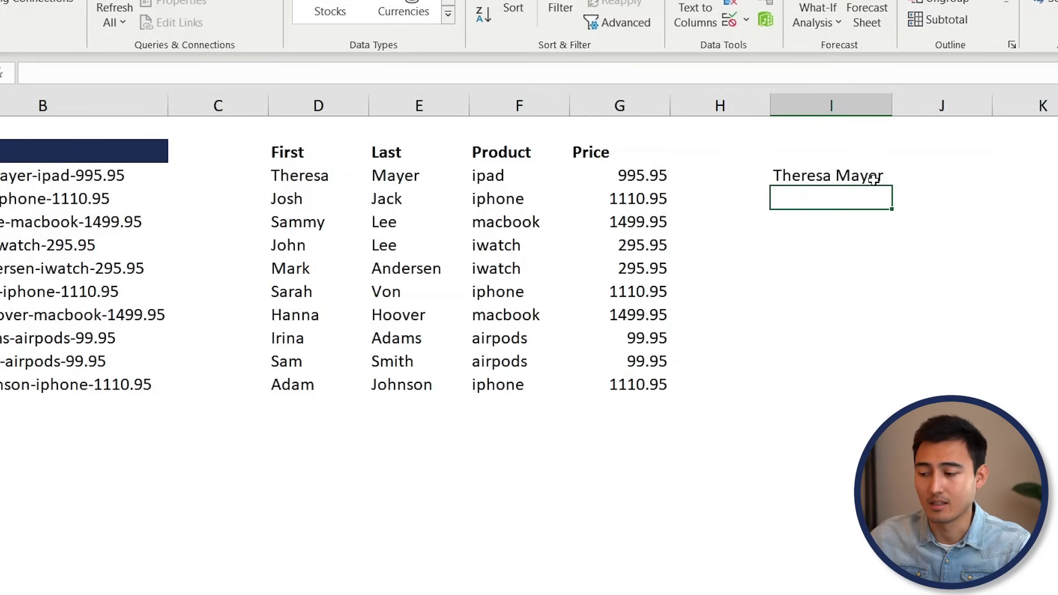
Try inserting the filler text "dasfdsfadfadsf" between the two names in the I3 formula, and undo it
click(774, 174)
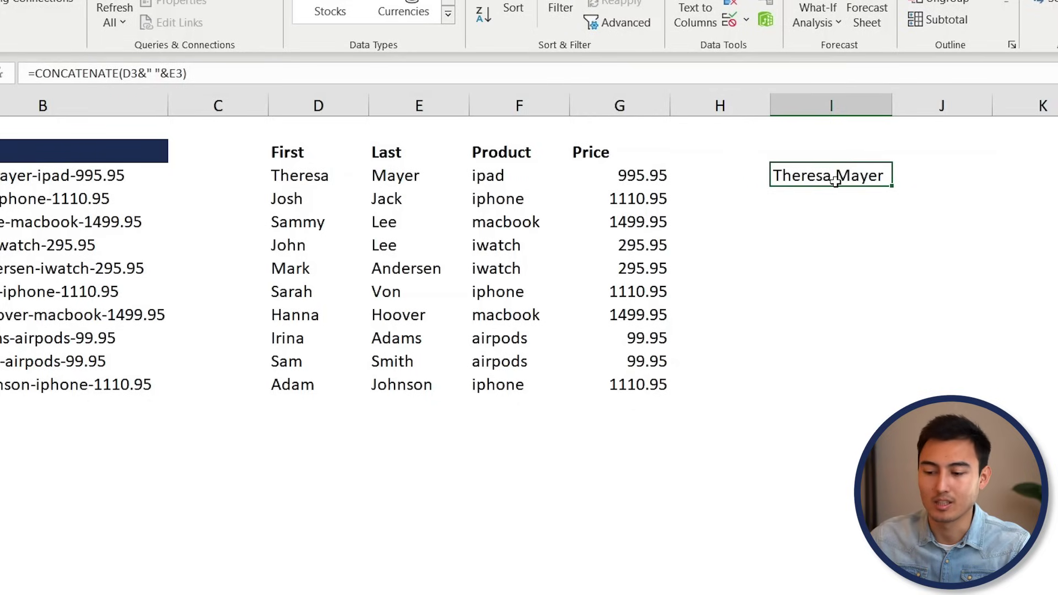
key(F2)
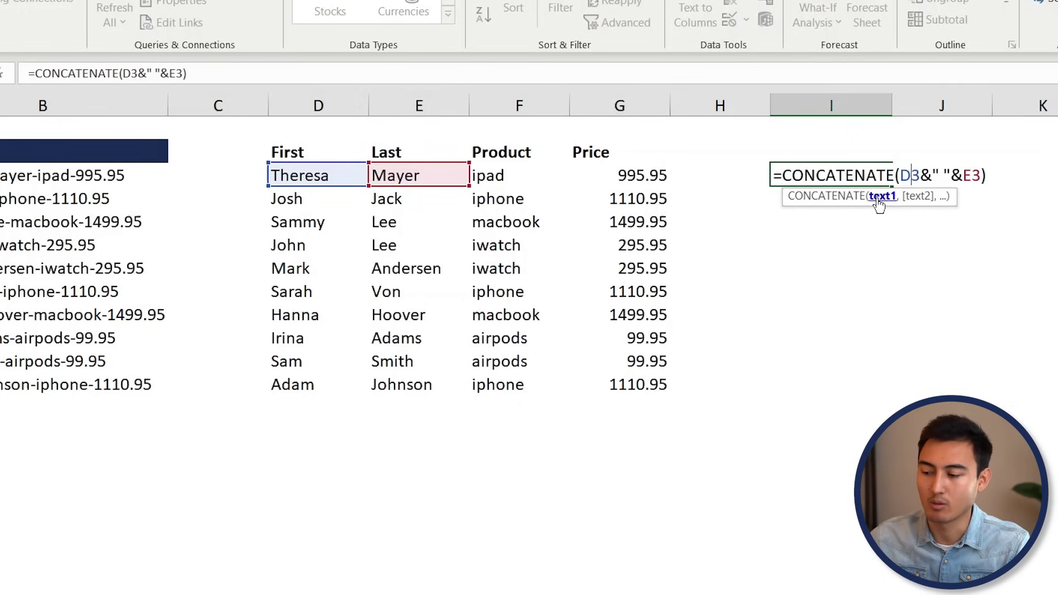
text(dasfdsfadfadsf Mayer)
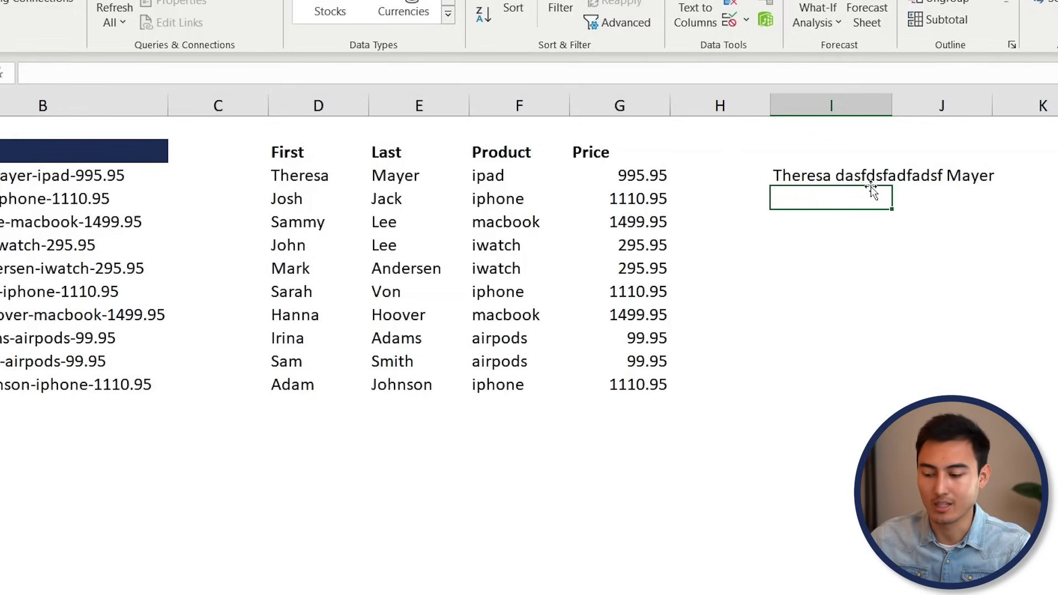
key(ctrl+z)
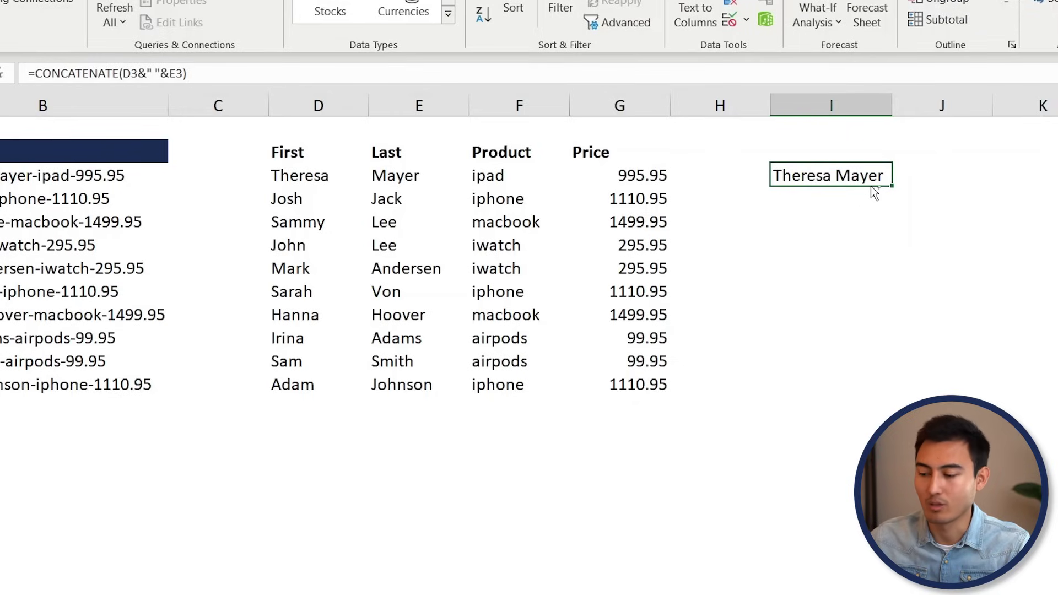
Copy the combined name formula in I3 down to I12
key(ctrl+c)
key(shift+Down)
key(shift+Down)
key(shift+Down)
key(shift+Down)
key(shift+Down)
key(shift+Down)
key(shift+Down)
key(shift+Down)
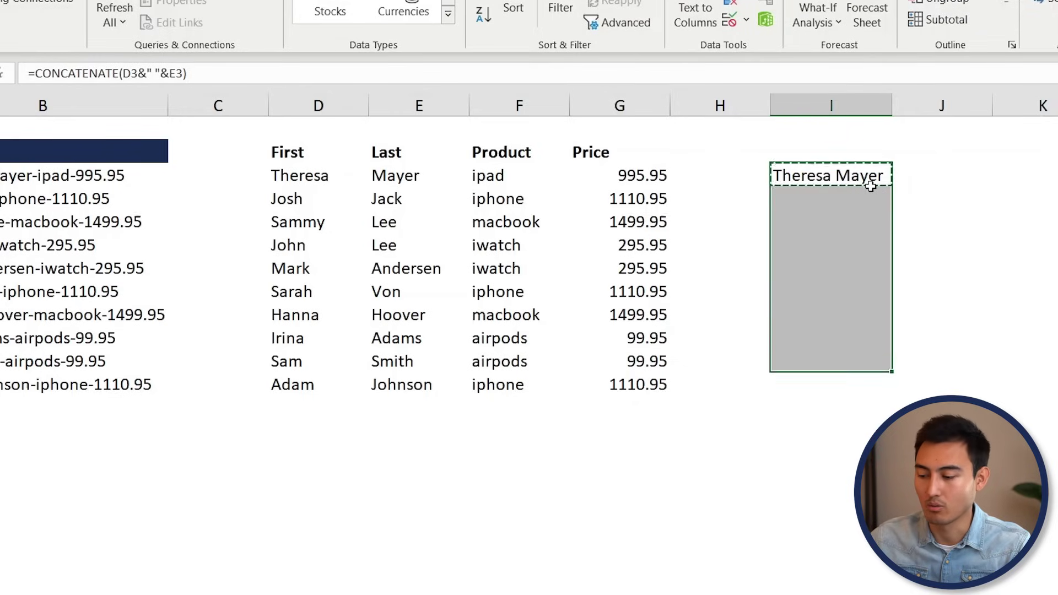
key(shift+Down)
key(ctrl+v)
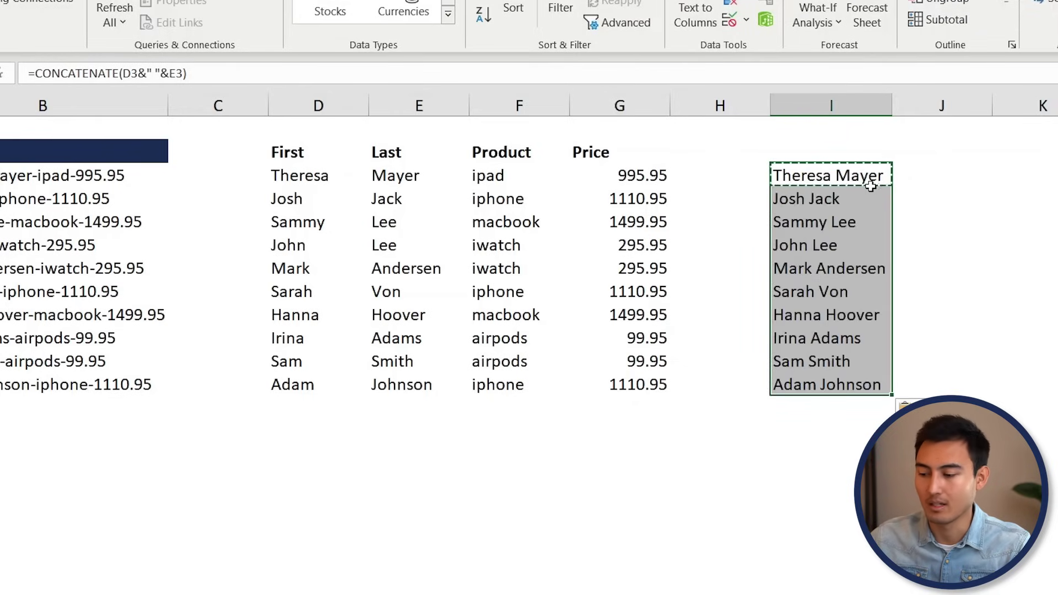
Link cell J3 to the first product entry in F3 with a cell reference formula
key(Right)
text(=)
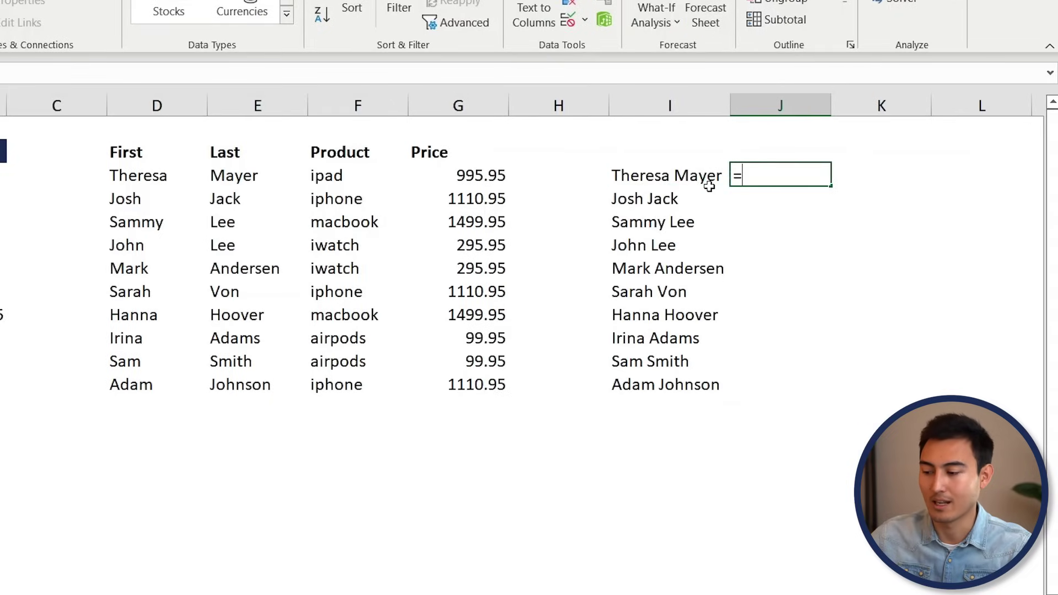
key(Left)
key(Left)
key(Left)
key(Left)
key(Left)
key(Right)
key(Return)
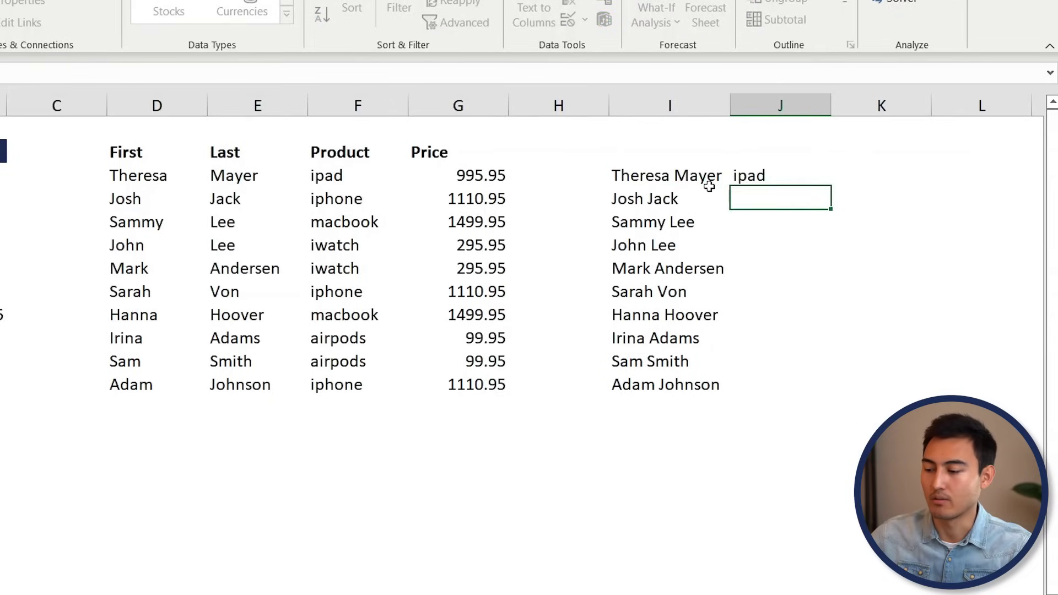
Copy the J3 reference formula across J3:K12 to bring in all products and prices
key(Up)
key(shift+Right)
key(shift+Down)
key(shift+Down)
key(shift+Down)
key(shift+Down)
key(shift+Down)
key(shift+Down)
key(shift+Down)
key(shift+Down)
key(shift+Down)
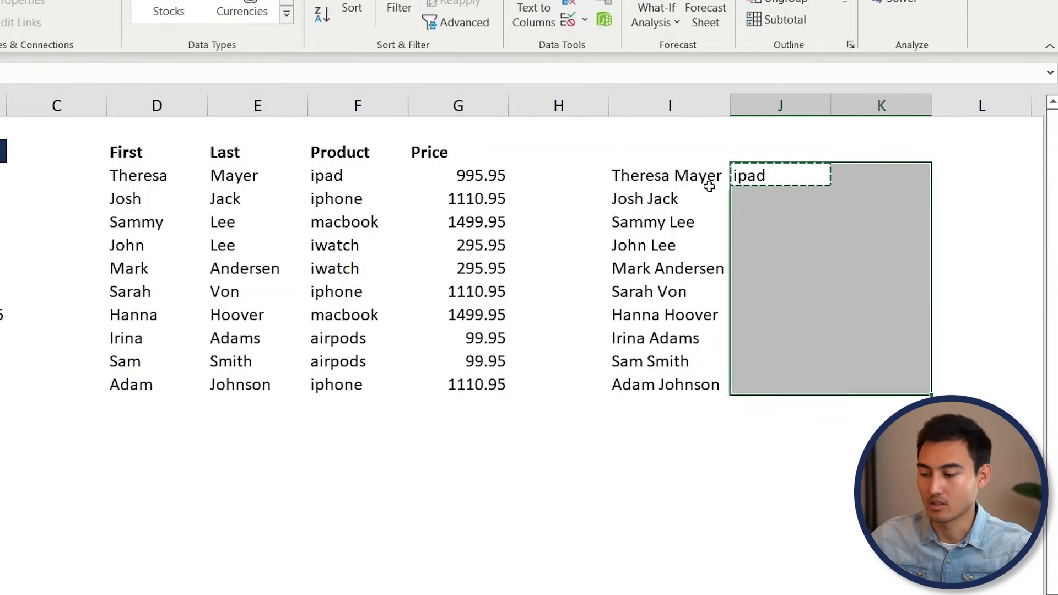
key(ctrl+v)
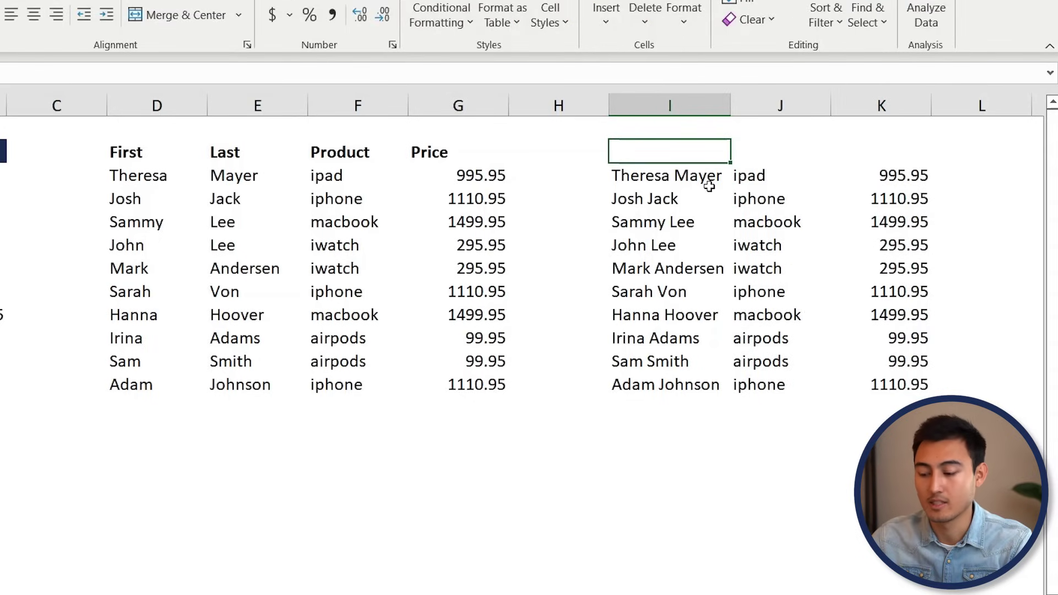
Enter the headers Name, Product and Price in I2:K2 above the new table
text(Name)
key(Tab)
text(Product)
key(Tab)
text(Price)
key(Return)
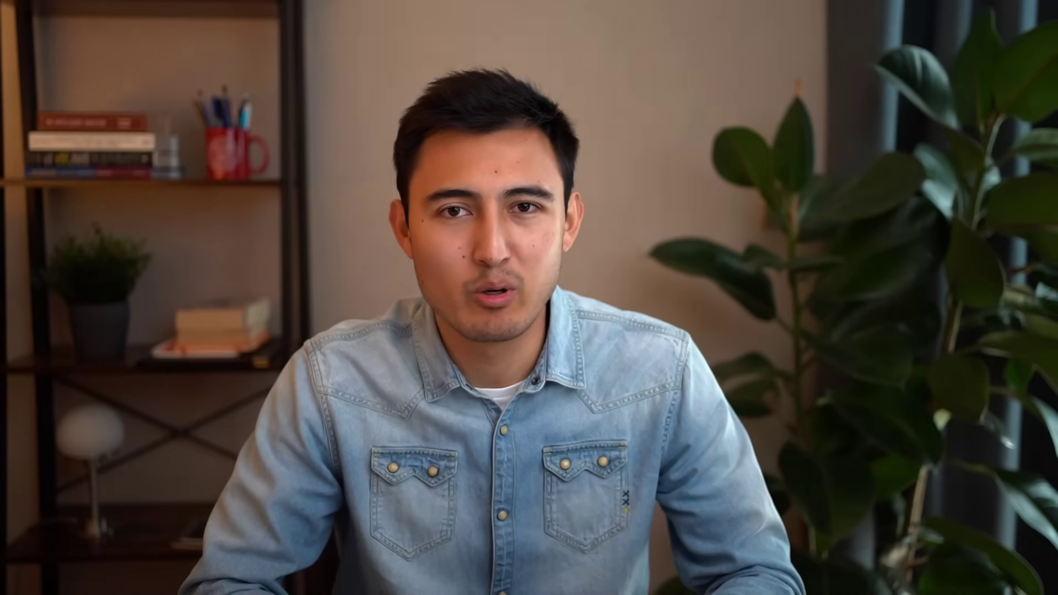